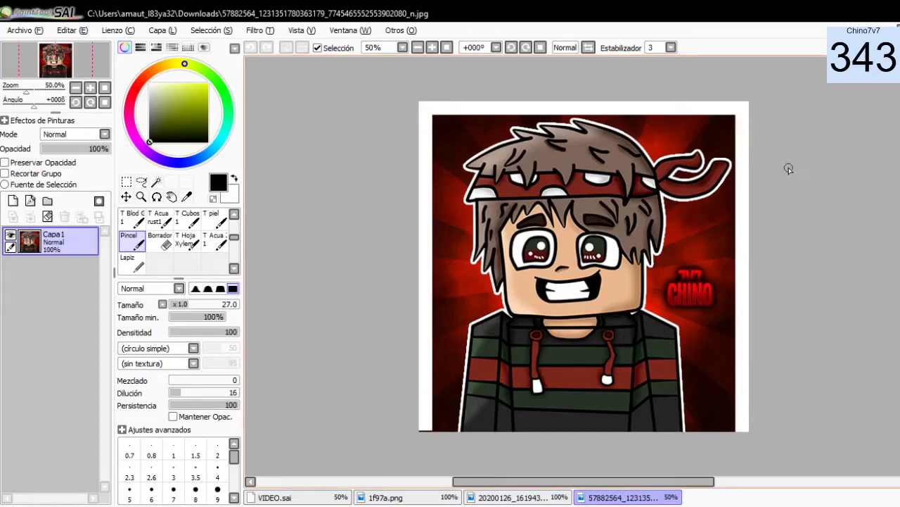
Bring the 20200126 scanned pencil sketch document to the front.
scroll(780, 173, "down", 2)
scroll(774, 174, "up", 4)
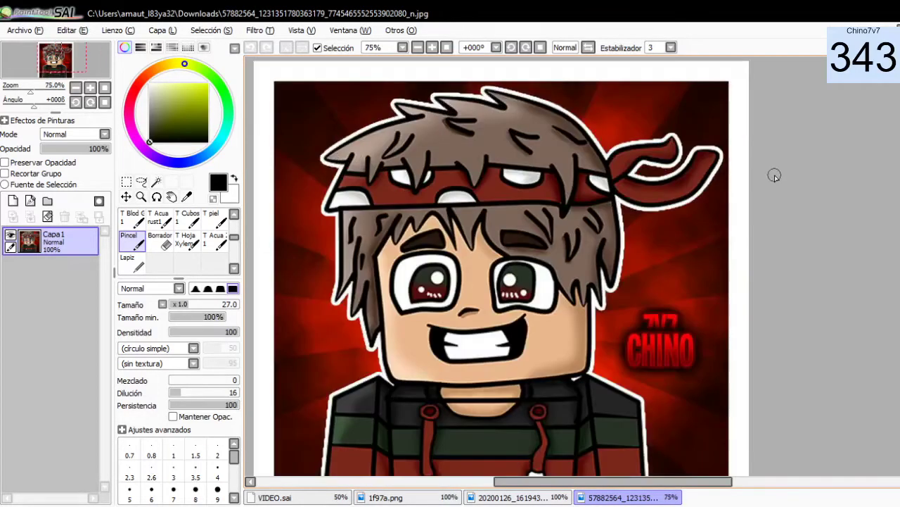
scroll(767, 183, "down", 3)
scroll(763, 197, "up", 3)
scroll(768, 203, "down", 2)
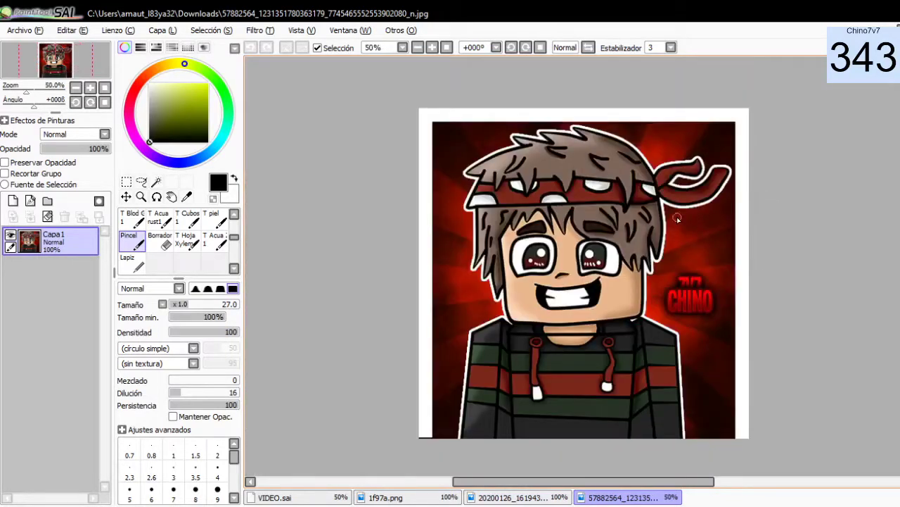
scroll(762, 209, "up", 1)
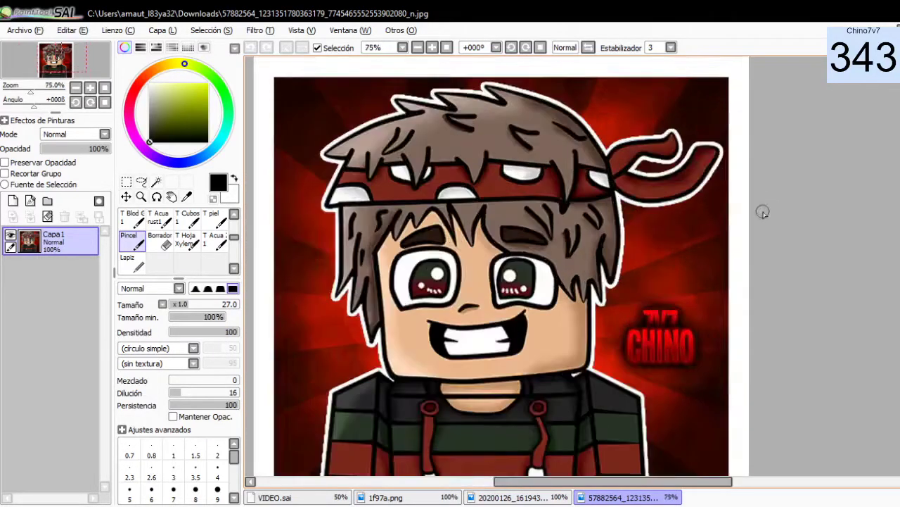
scroll(712, 268, "down", 2)
scroll(711, 268, "up", 2)
scroll(708, 253, "down", 1)
scroll(682, 246, "up", 1)
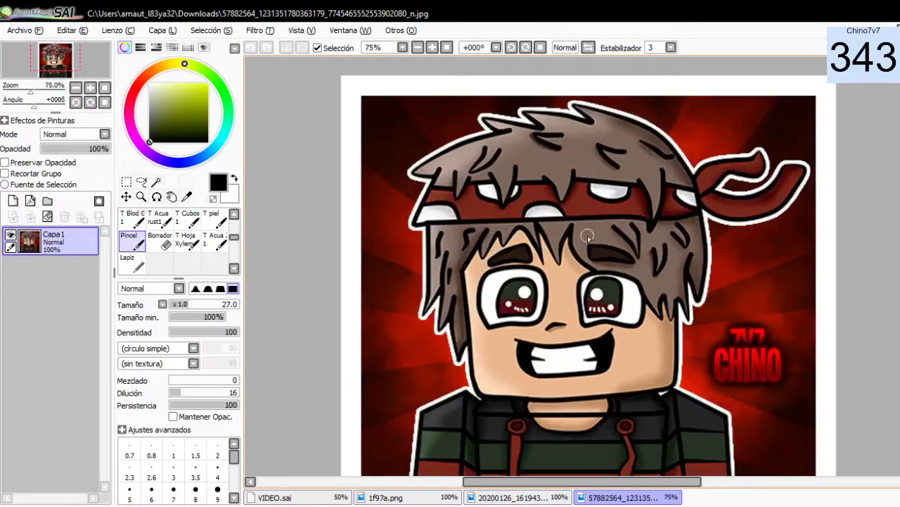
scroll(689, 238, "up", 1)
scroll(542, 204, "up", 1)
scroll(556, 211, "down", 3)
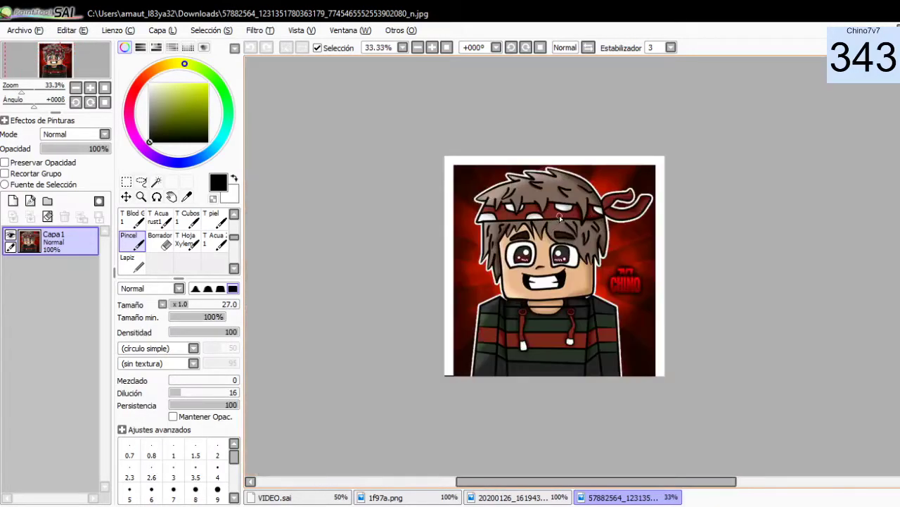
scroll(551, 215, "up", 1)
scroll(550, 214, "up", 1)
scroll(545, 208, "up", 3)
scroll(506, 183, "down", 5)
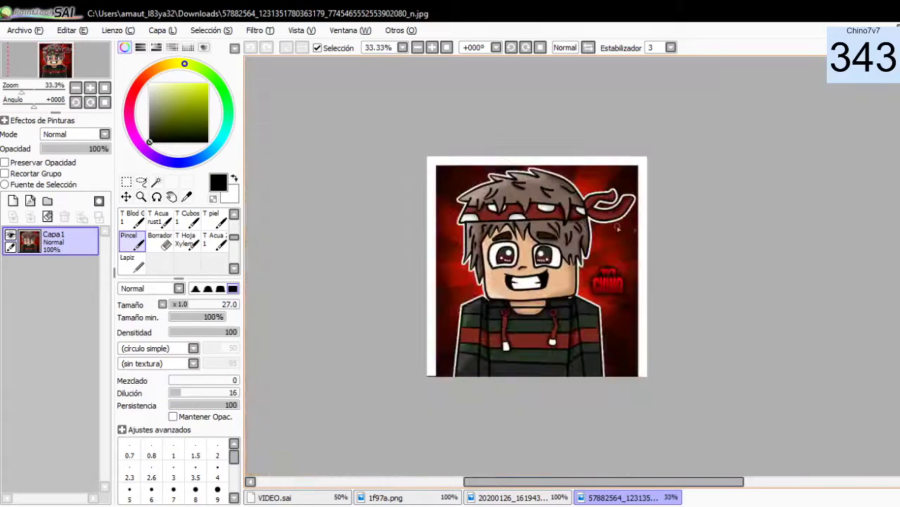
scroll(510, 237, "up", 2)
scroll(506, 253, "up", 1)
scroll(507, 253, "down", 3)
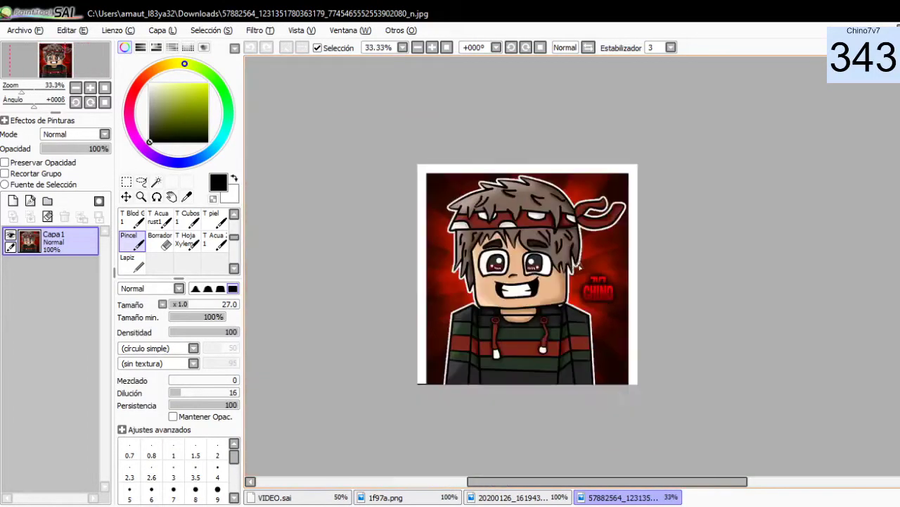
scroll(439, 248, "up", 3)
scroll(622, 292, "down", 3)
scroll(717, 257, "up", 1)
scroll(728, 263, "down", 1)
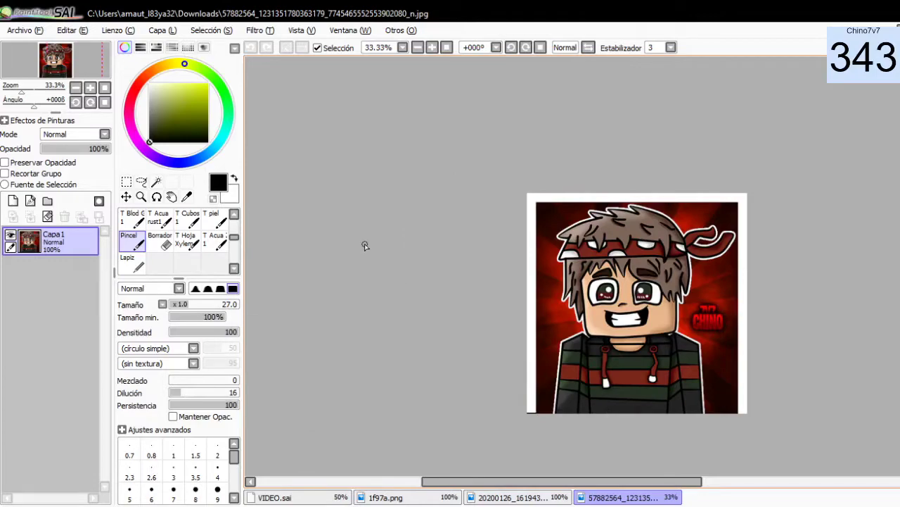
scroll(422, 253, "up", 1)
scroll(527, 260, "up", 1)
scroll(589, 268, "up", 1)
scroll(593, 270, "down", 1)
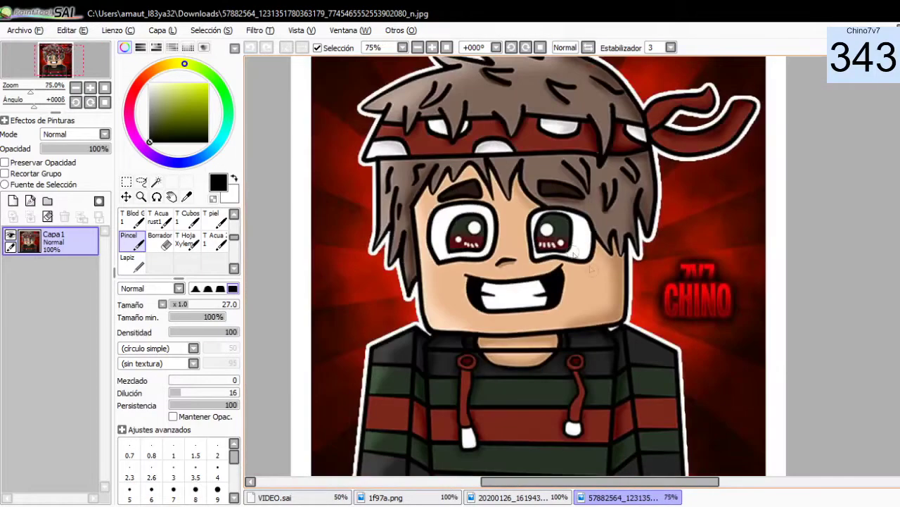
scroll(573, 253, "up", 2)
scroll(562, 197, "up", 2)
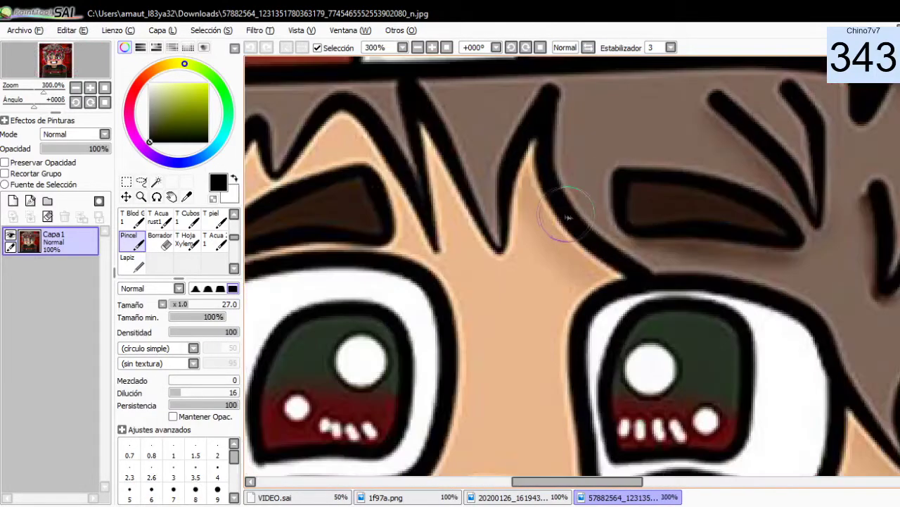
scroll(679, 305, "down", 1)
scroll(679, 316, "down", 2)
scroll(619, 366, "down", 2)
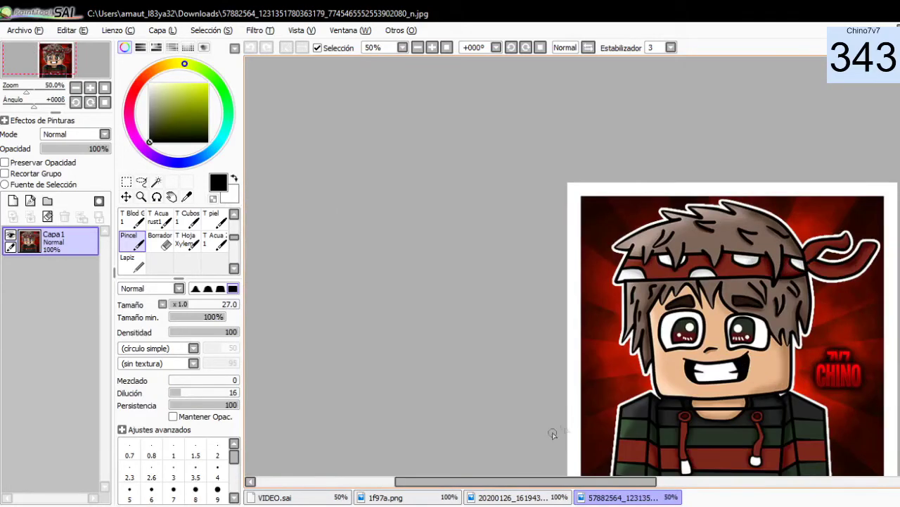
left_click(537, 497)
scroll(556, 161, "up", 1)
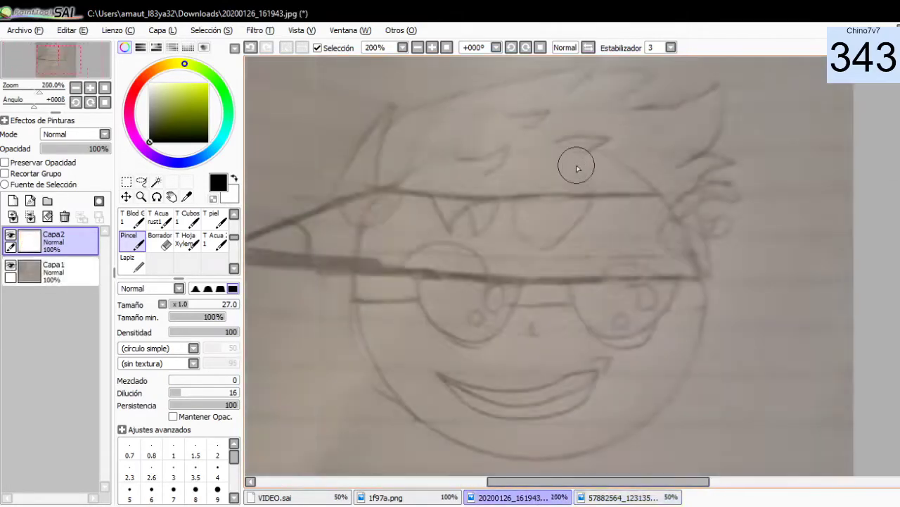
scroll(559, 161, "down", 1)
scroll(559, 160, "up", 2)
scroll(563, 271, "down", 1)
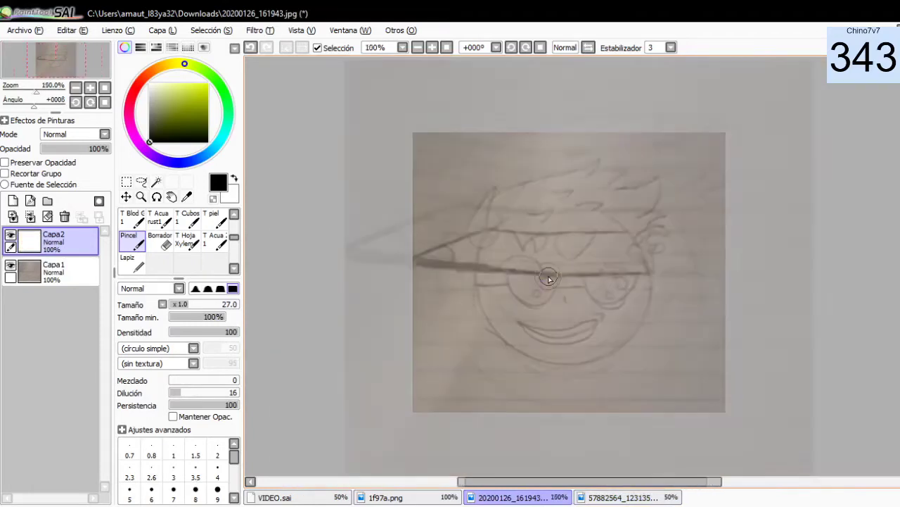
Delete the blank Capa2 layer so only Capa1 remains.
left_click(64, 216)
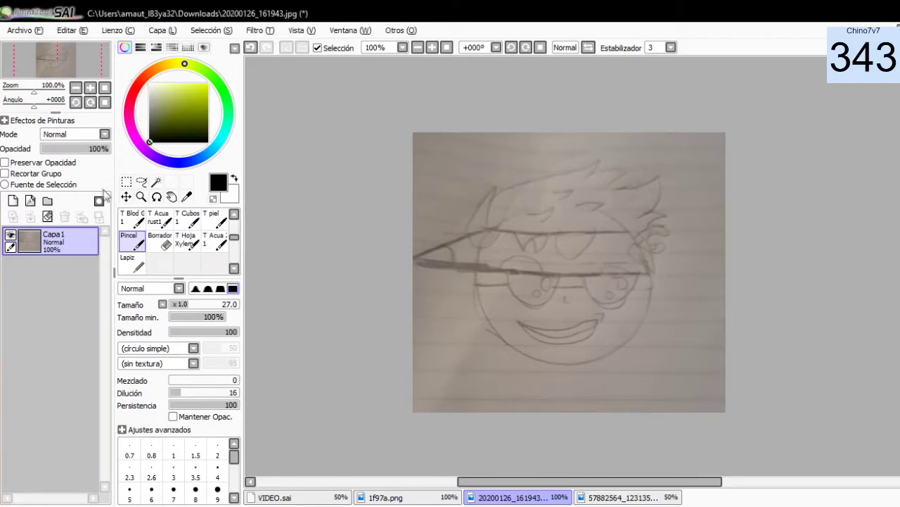
scroll(522, 286, "up", 2)
scroll(522, 285, "down", 3)
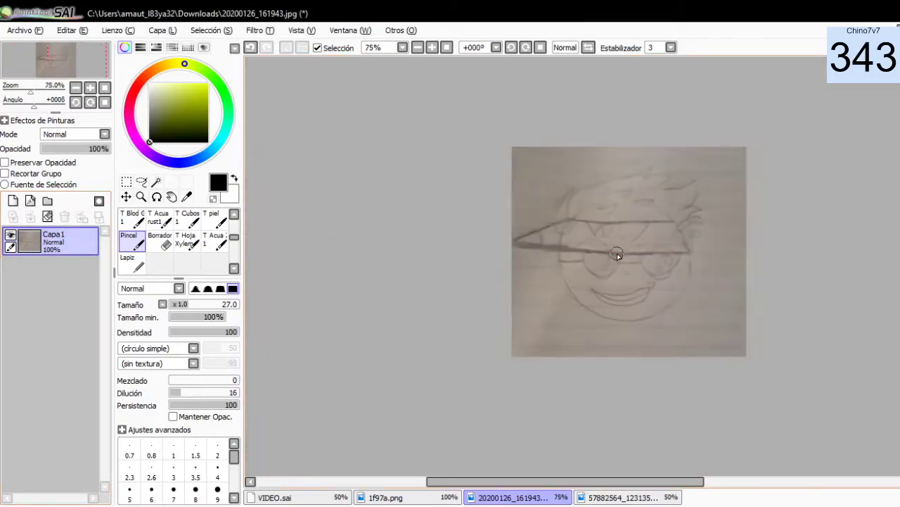
scroll(683, 232, "up", 2)
scroll(703, 239, "down", 2)
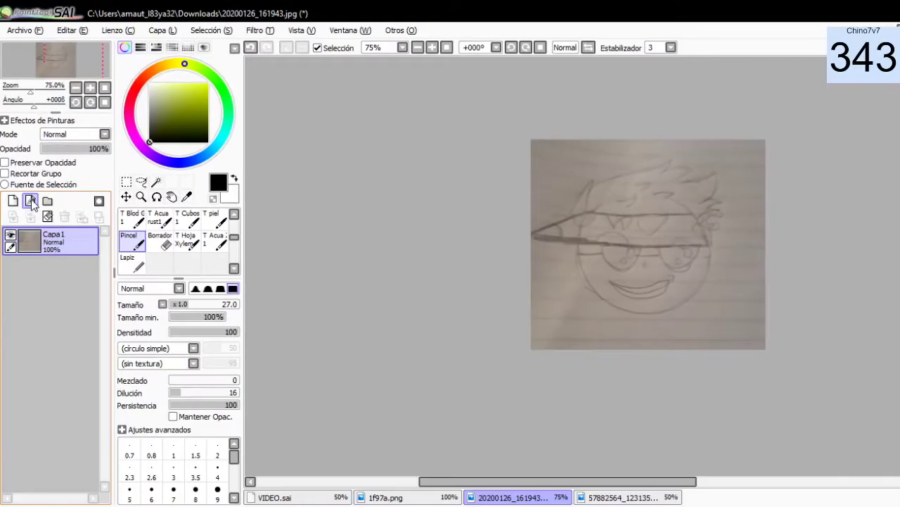
Add a Linework1 layer above the sketch and try its Eraser and Deselect tools.
left_click(31, 202)
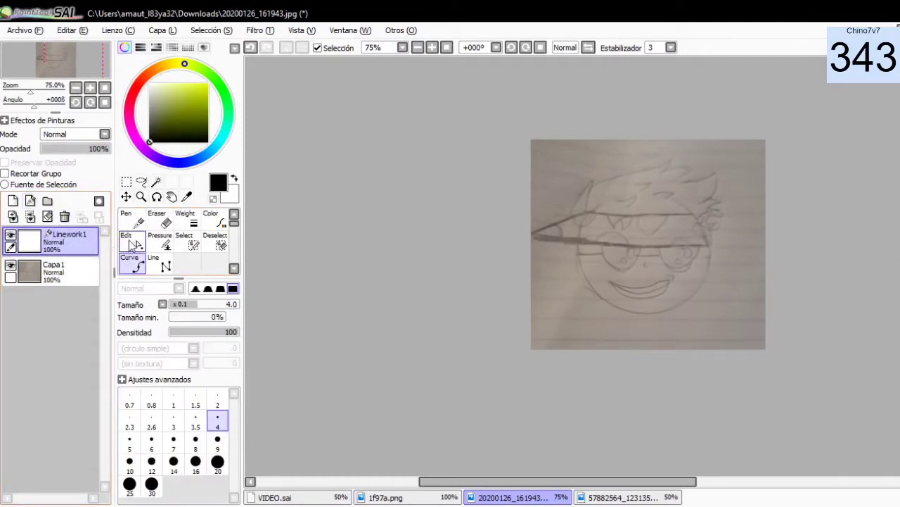
left_click(139, 221)
left_click(166, 221)
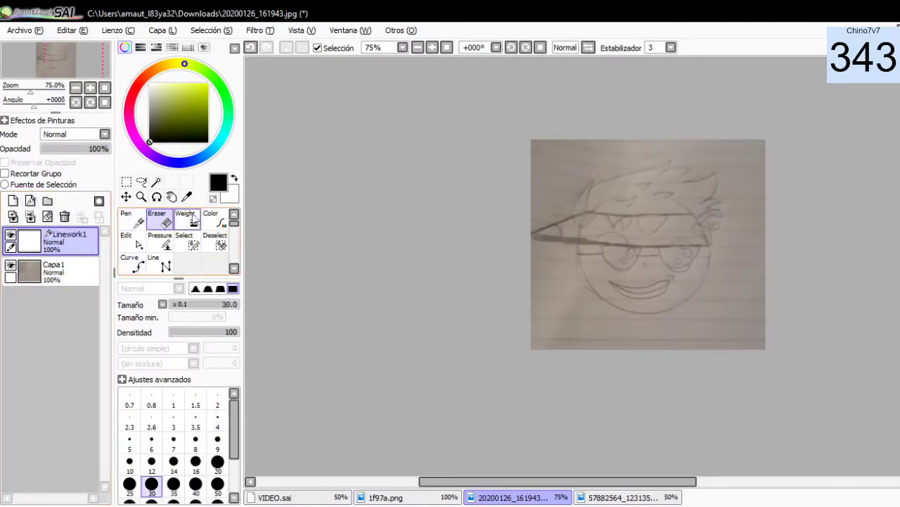
left_click(218, 241)
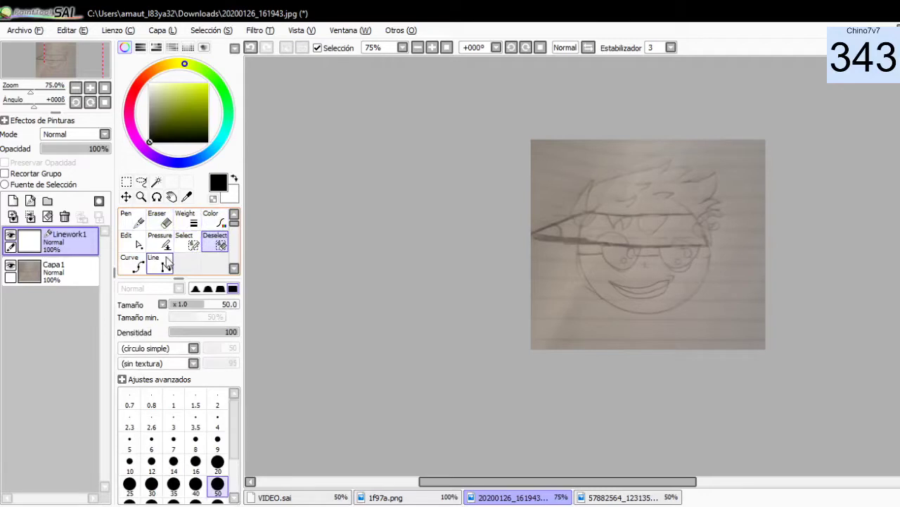
Switch between the Line and Curve linework tools, settling on Curve.
left_click(137, 265)
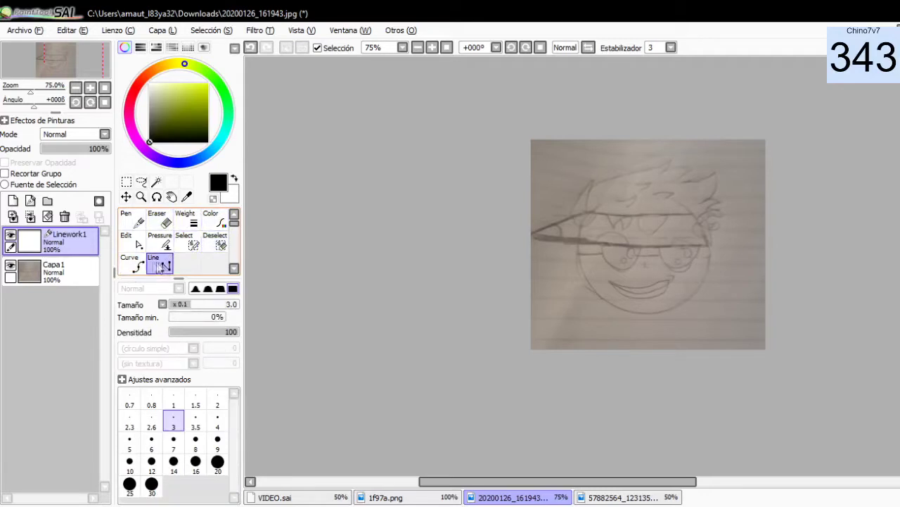
left_click(136, 266)
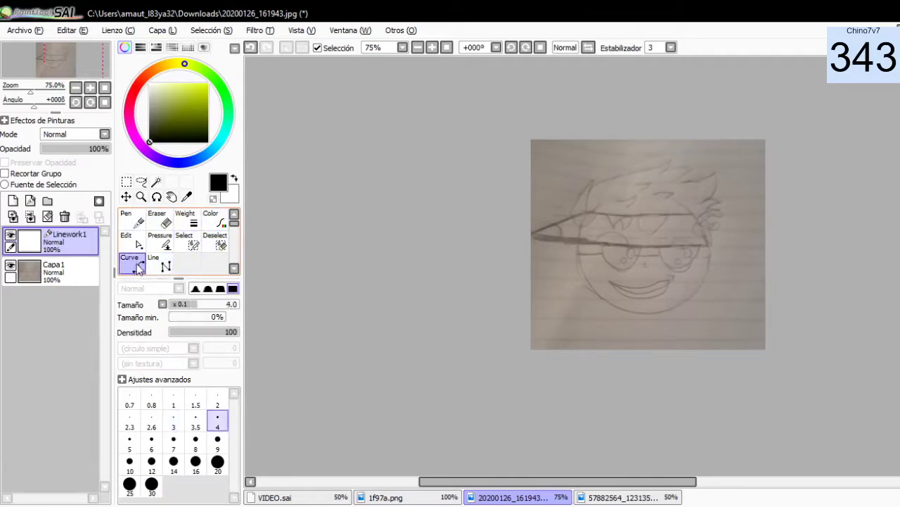
left_click(164, 266)
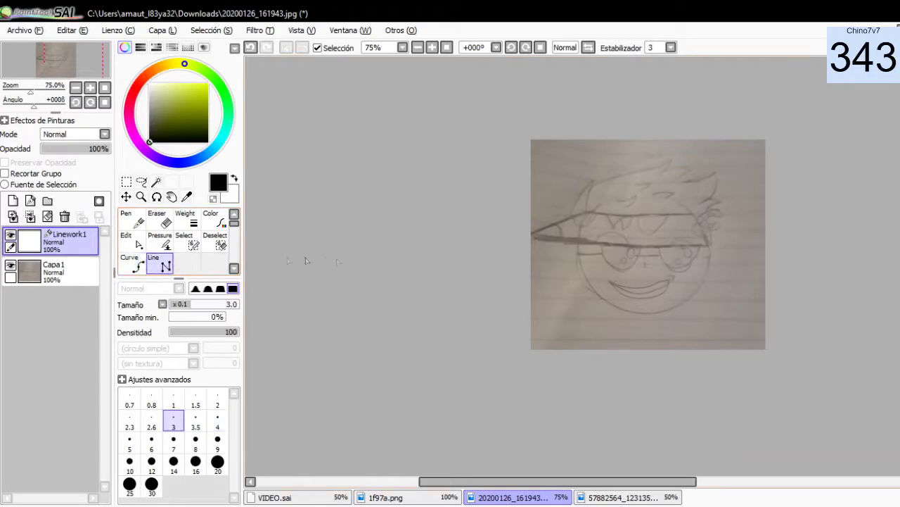
left_click(136, 266)
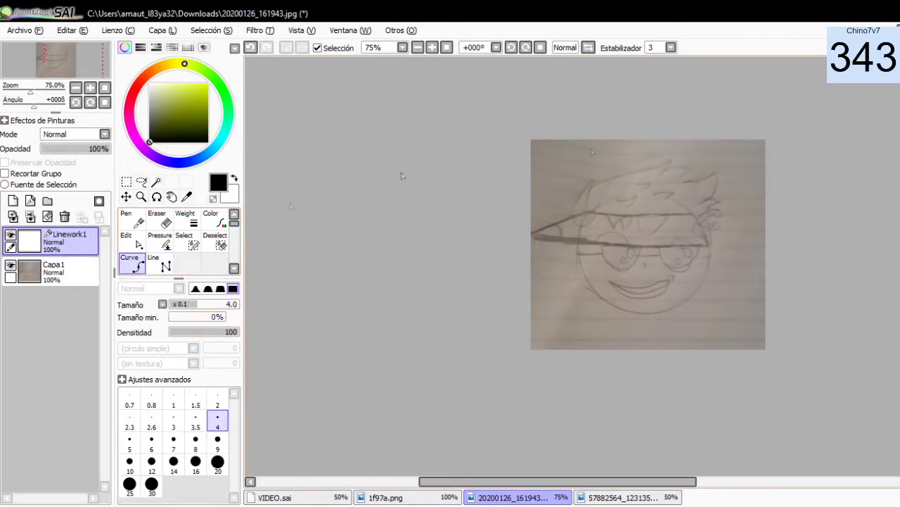
scroll(740, 275, "up", 1)
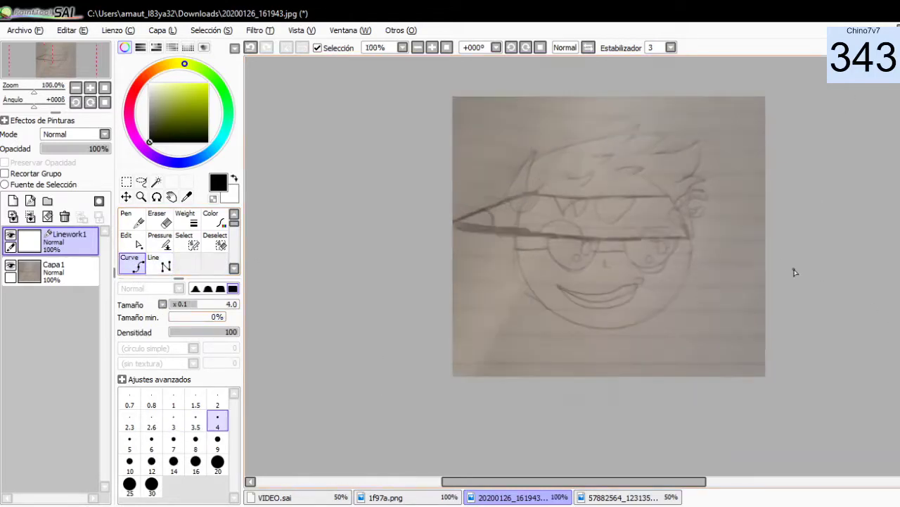
scroll(794, 268, "up", 2)
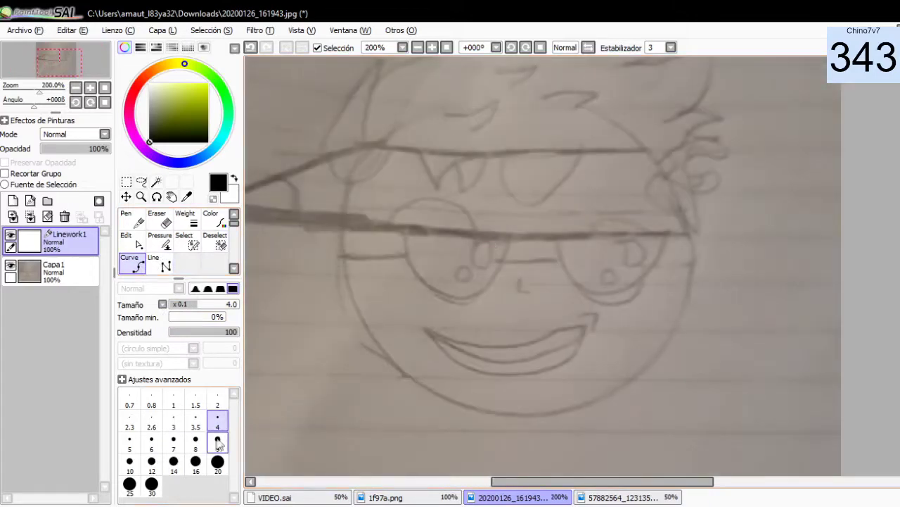
Draw trial width-7 curves over the face, then cancel and undo them.
left_click(173, 440)
left_click(405, 311)
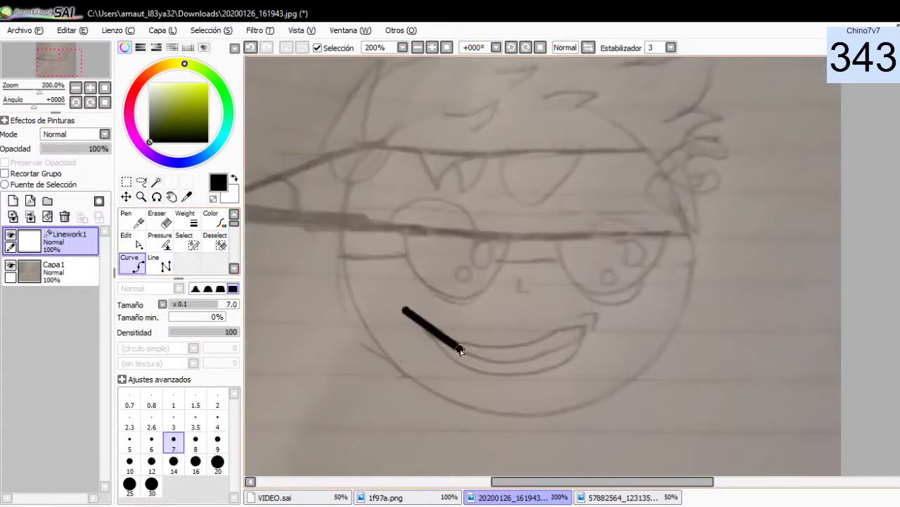
left_click(460, 349)
left_click(467, 328)
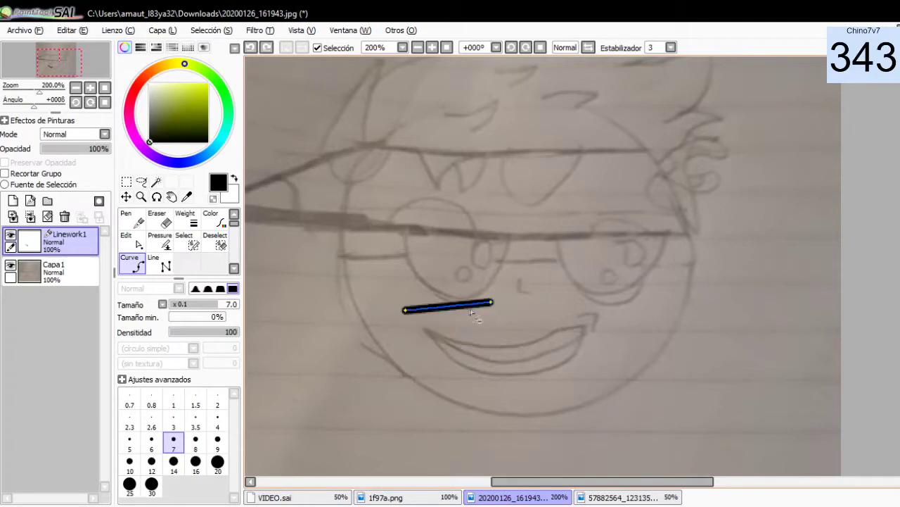
key("Escape")
left_click(218, 461)
left_click(404, 268)
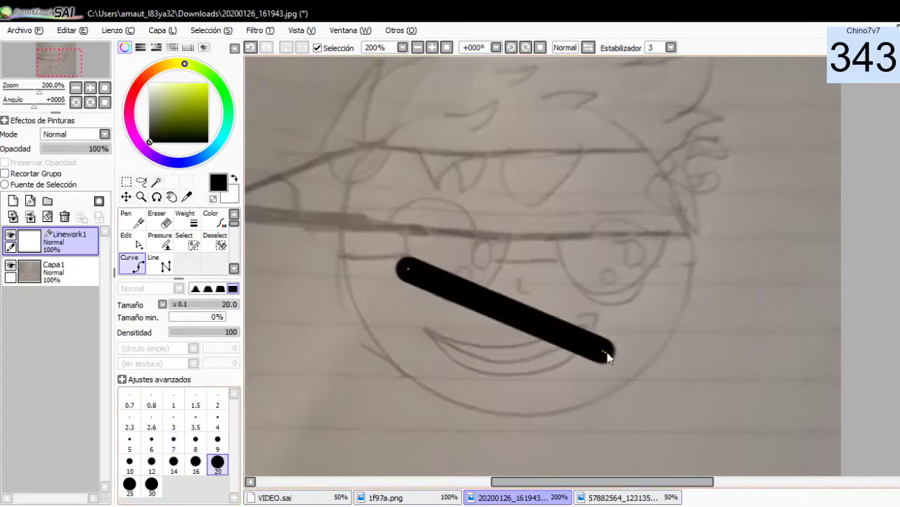
key("ctrl+z")
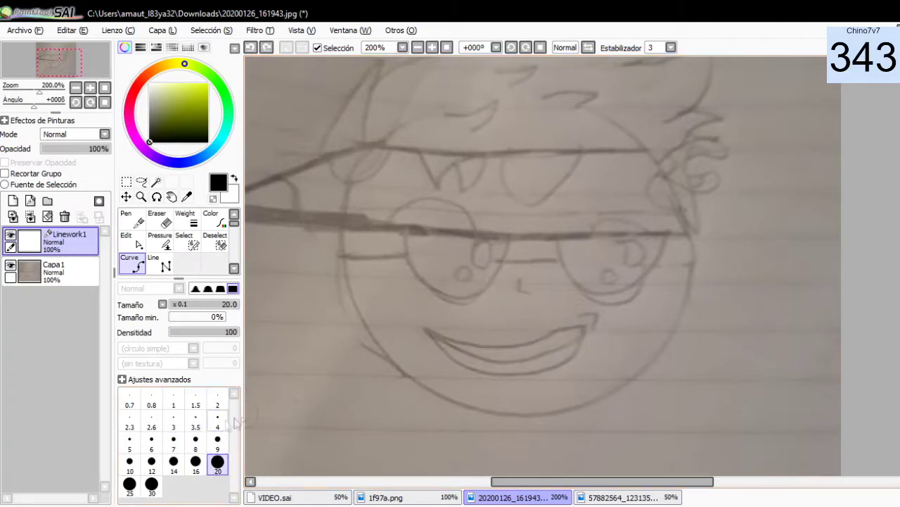
Set the curve width to 5 after trying sizes 4 and 6.
left_click(218, 421)
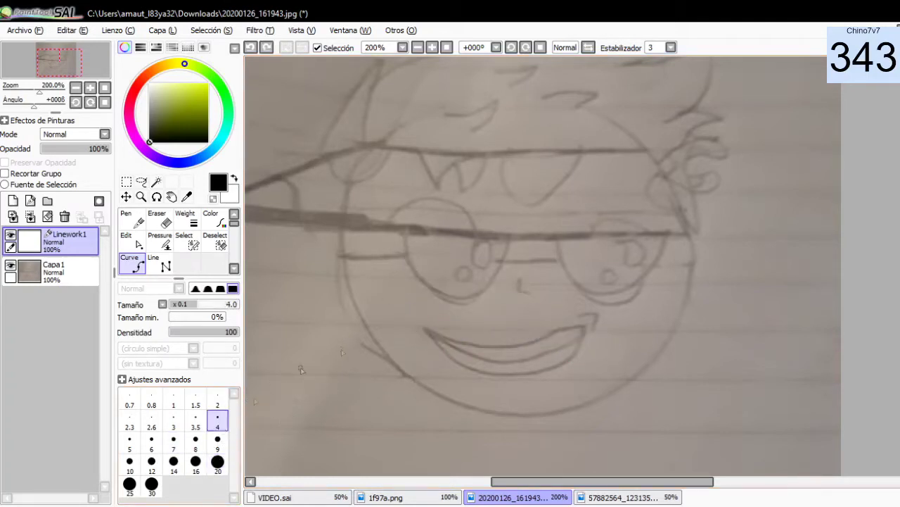
left_click(151, 441)
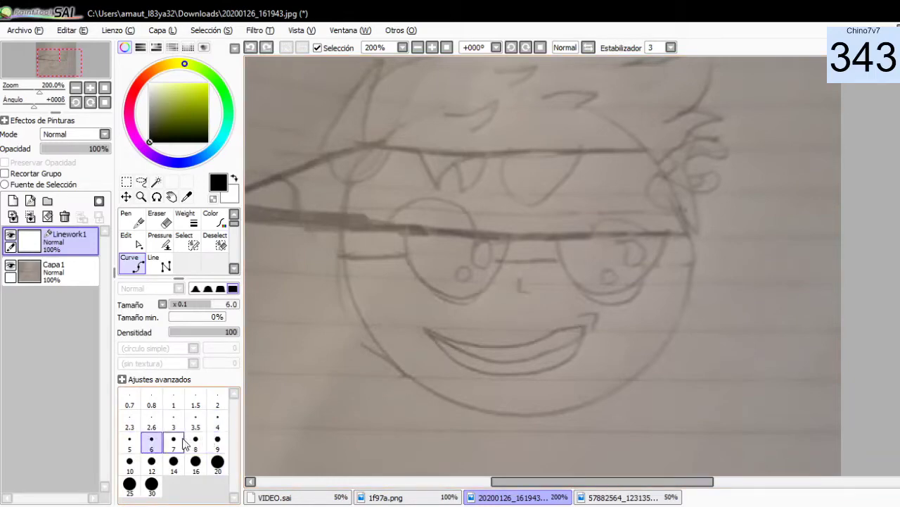
left_click(129, 440)
Set the curve brush size to 4.
scroll(458, 357, "up", 2)
scroll(459, 357, "down", 3)
scroll(463, 365, "up", 1)
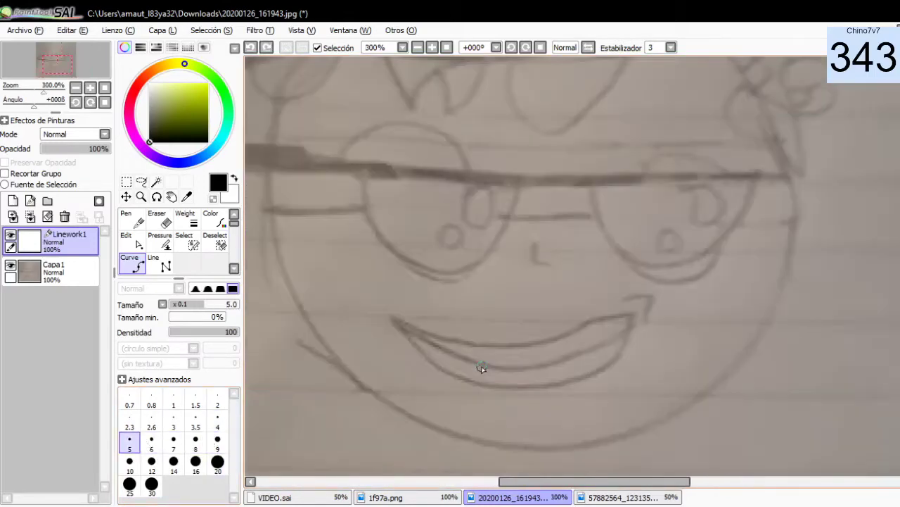
scroll(482, 368, "down", 3)
scroll(542, 235, "up", 2)
scroll(549, 235, "up", 1)
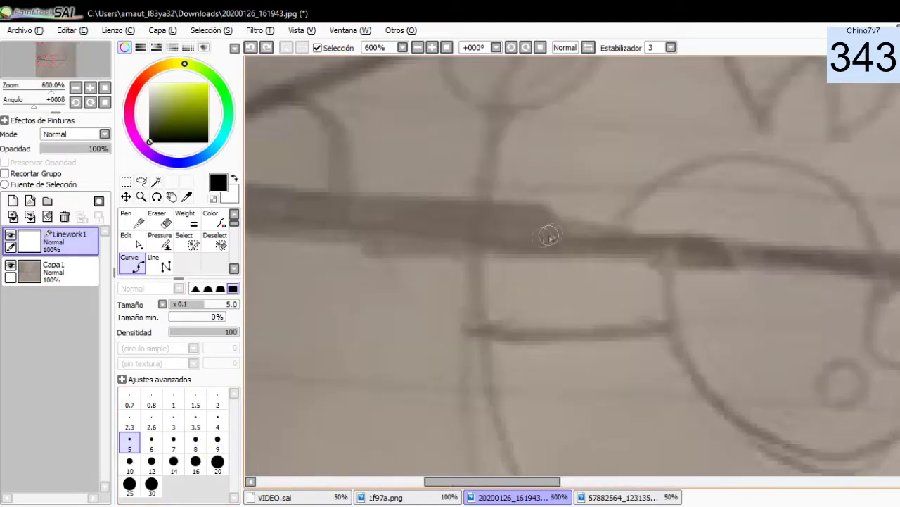
scroll(597, 308, "down", 2)
scroll(598, 316, "up", 2)
scroll(569, 297, "down", 5)
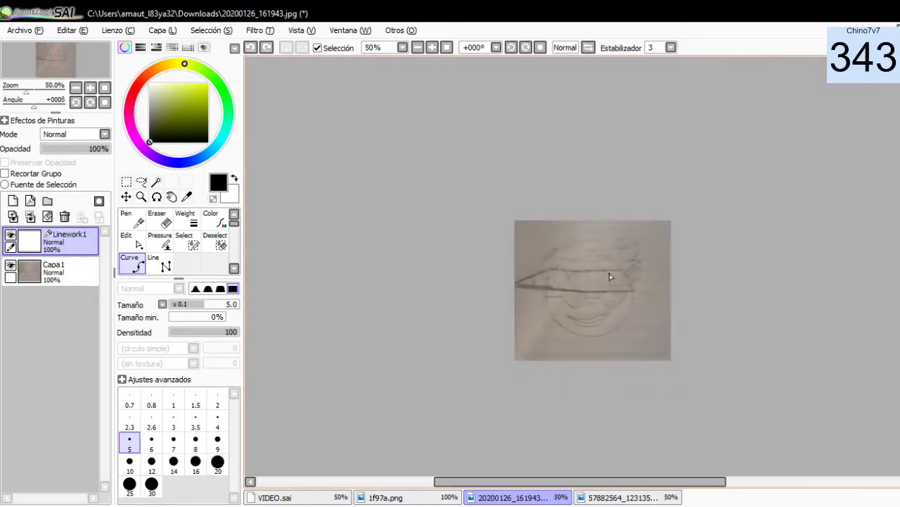
scroll(612, 268, "up", 6)
scroll(456, 261, "down", 4)
scroll(456, 262, "up", 2)
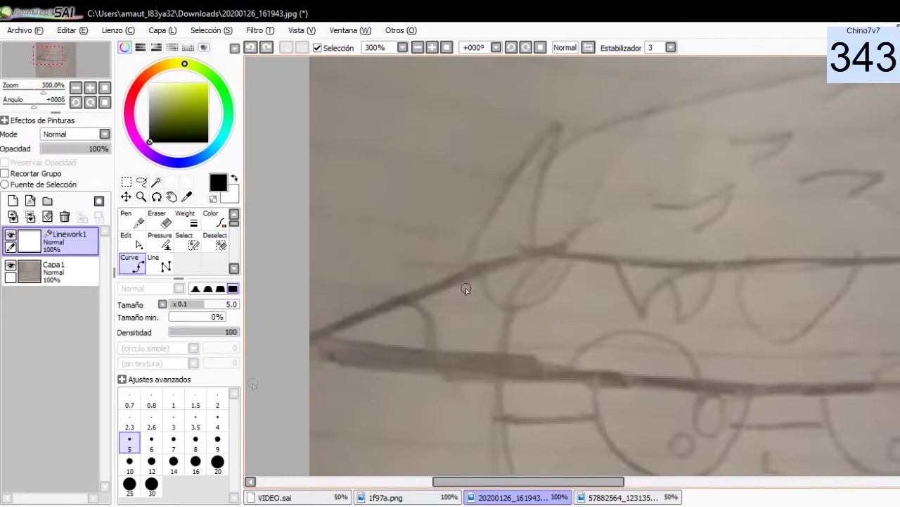
left_click(218, 420)
Zoom to the glasses and ink a black stroke down the left cheek.
left_click_drag(622, 399, 622, 208)
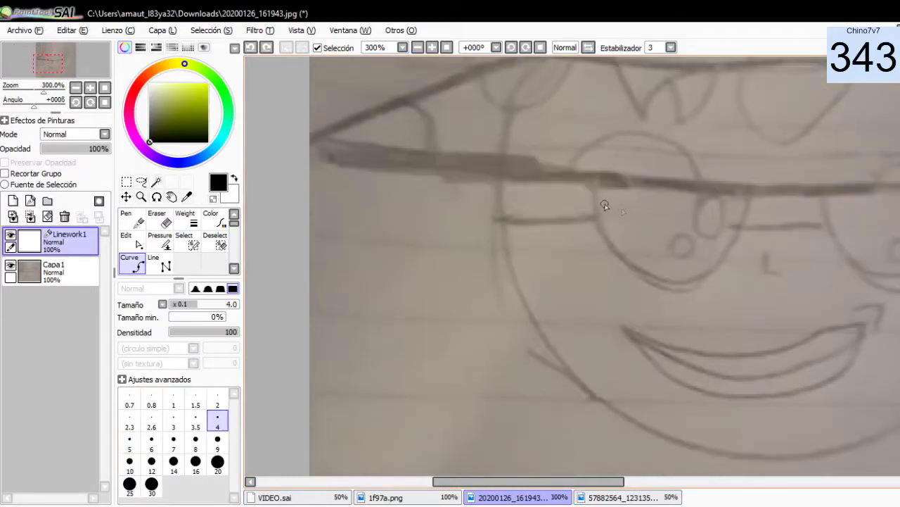
scroll(427, 171, "up", 2)
scroll(523, 178, "up", 1)
scroll(472, 176, "up", 1)
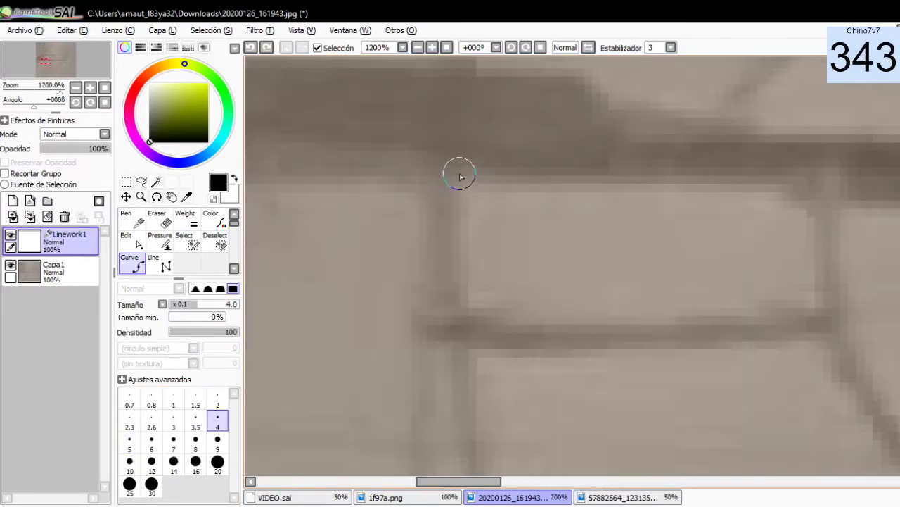
scroll(458, 173, "down", 3)
scroll(760, 269, "down", 7)
scroll(760, 269, "up", 3)
scroll(516, 331, "up", 3)
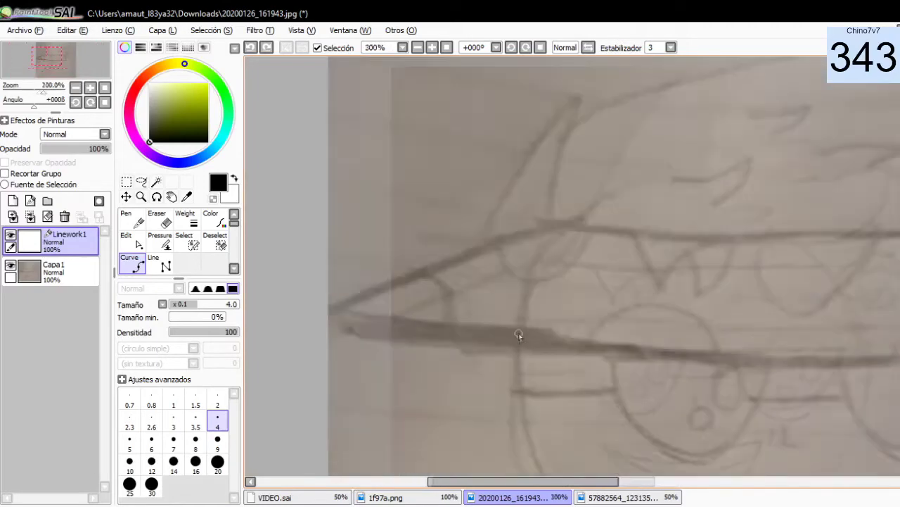
scroll(580, 278, "up", 2)
scroll(478, 183, "up", 1)
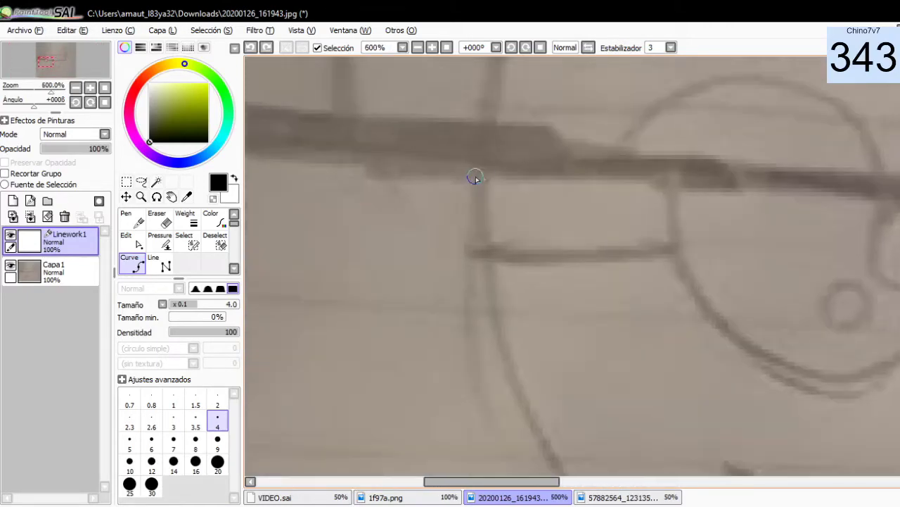
mouse_move(482, 168)
left_mouse_down()
mouse_move(489, 315)
mouse_move(518, 402)
mouse_move(542, 436)
mouse_move(897, 271)
left_mouse_up()
Undo the stray straight line and extend the left face outline toward the chin.
scroll(549, 438, "down", 1)
scroll(649, 244, "down", 1)
scroll(649, 243, "down", 2)
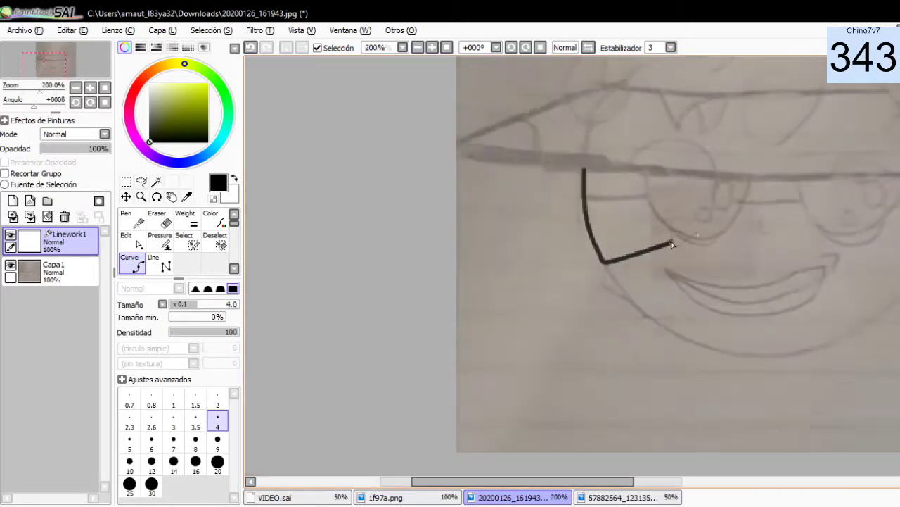
scroll(682, 280, "down", 1)
scroll(682, 281, "up", 2)
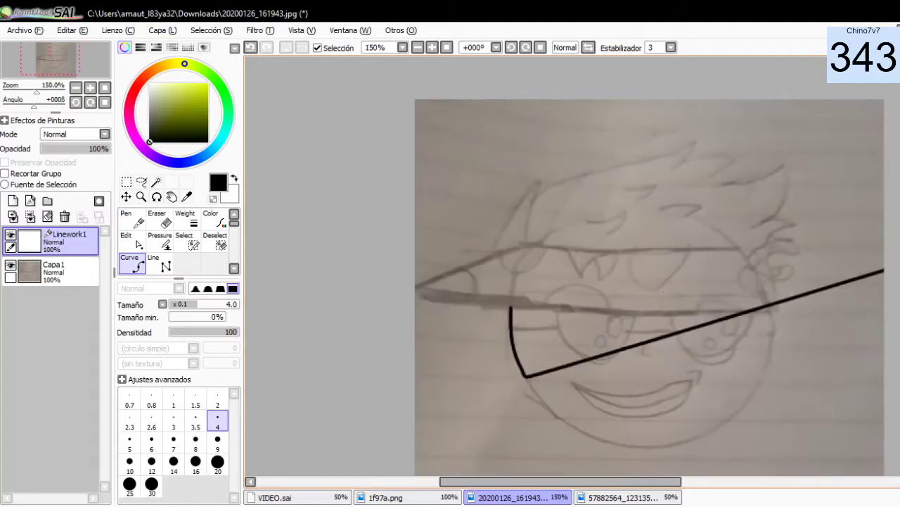
key("ctrl+z")
scroll(536, 355, "up", 2)
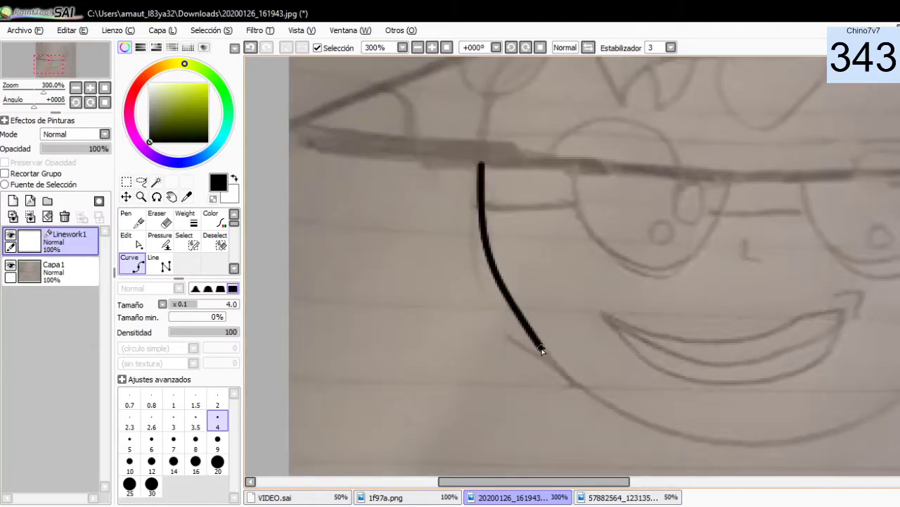
left_click_drag(541, 350, 624, 415)
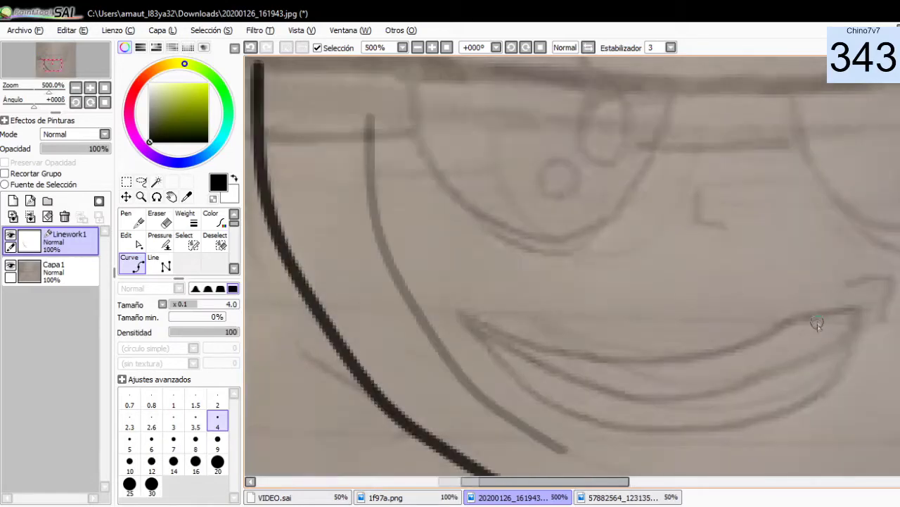
Thin the brush to size 2, passing through size 3.
scroll(767, 295, "up", 1)
scroll(775, 284, "up", 2)
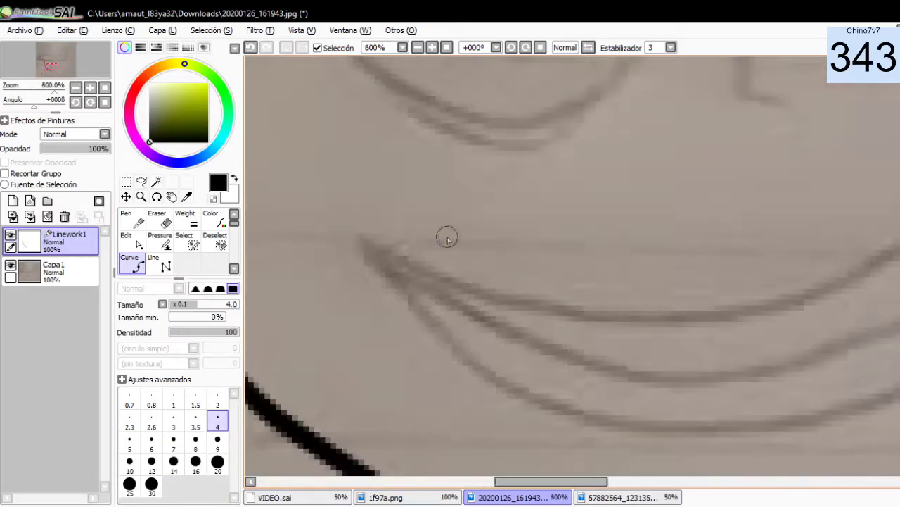
left_click(174, 421)
left_click(217, 399)
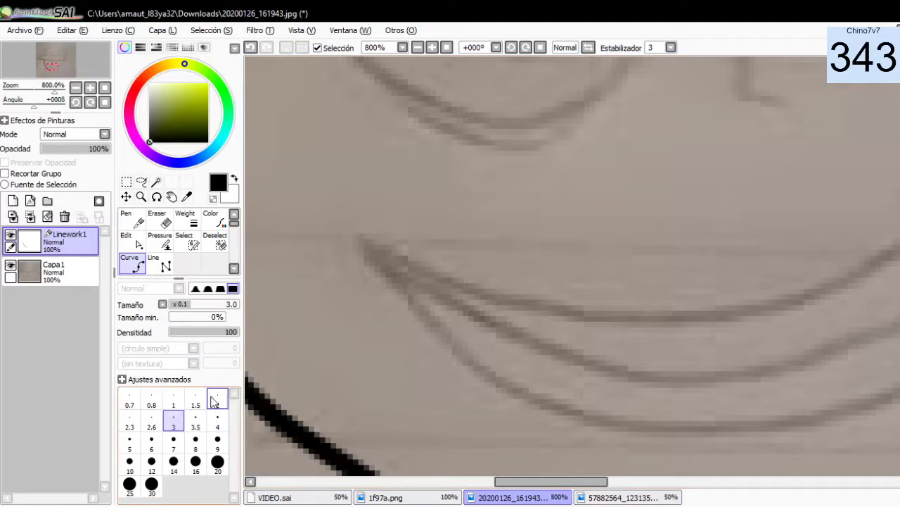
scroll(884, 322, "down", 2)
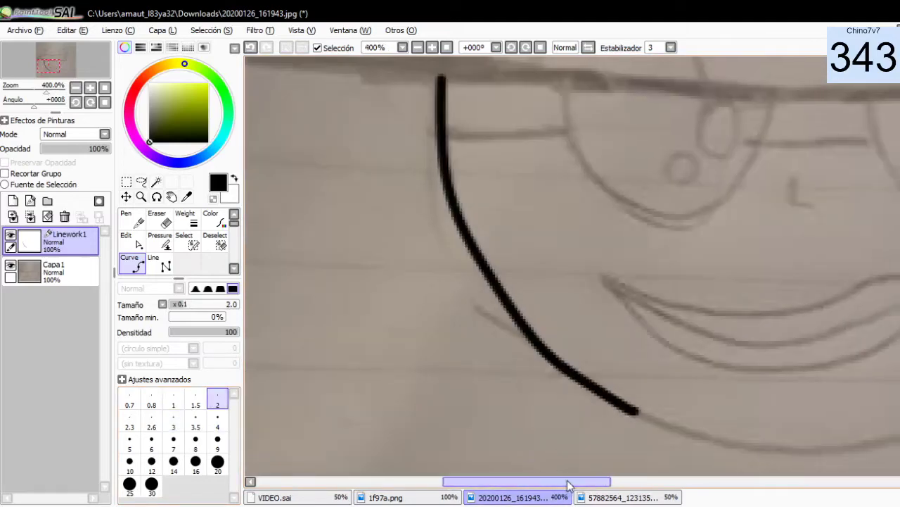
scroll(469, 378, "up", 2)
scroll(290, 221, "up", 1)
Ink the mouth's top line as a curve ending in a small upturned hook.
left_click(271, 210)
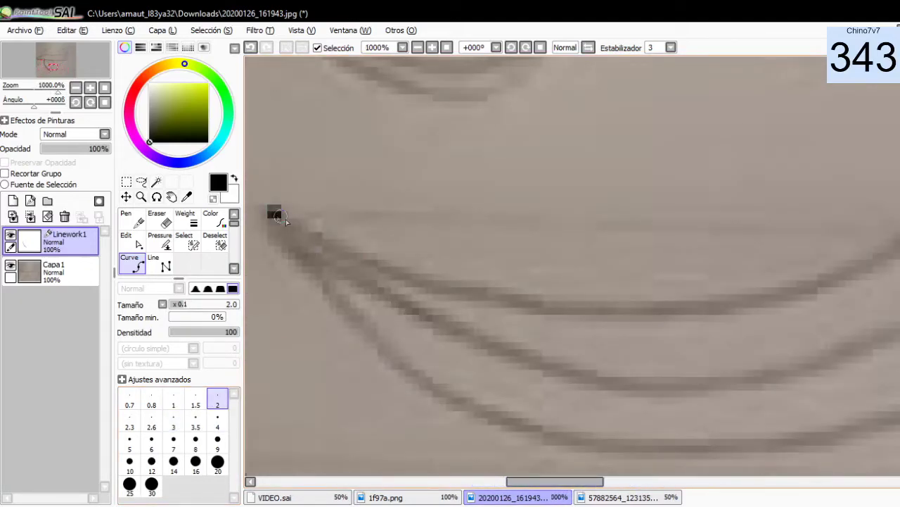
left_click(384, 267)
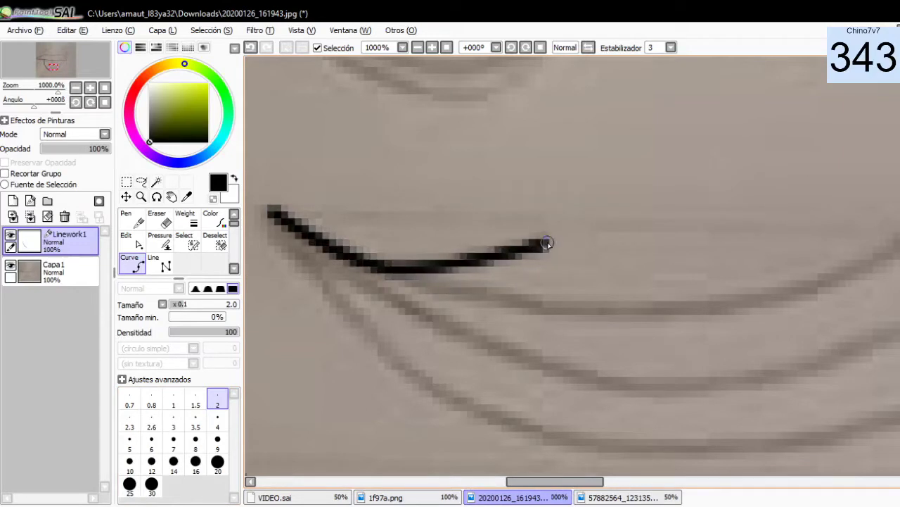
left_click(512, 147)
key("BackSpace")
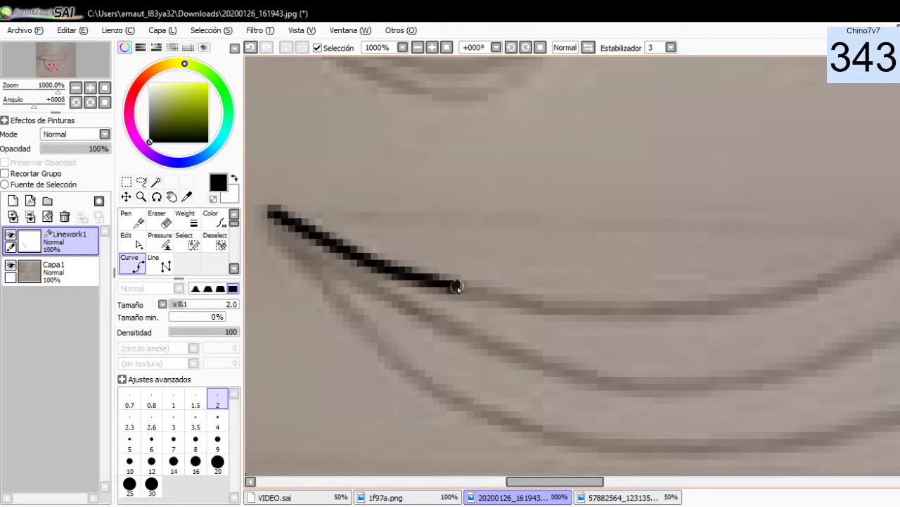
left_click(603, 305)
left_click(881, 255)
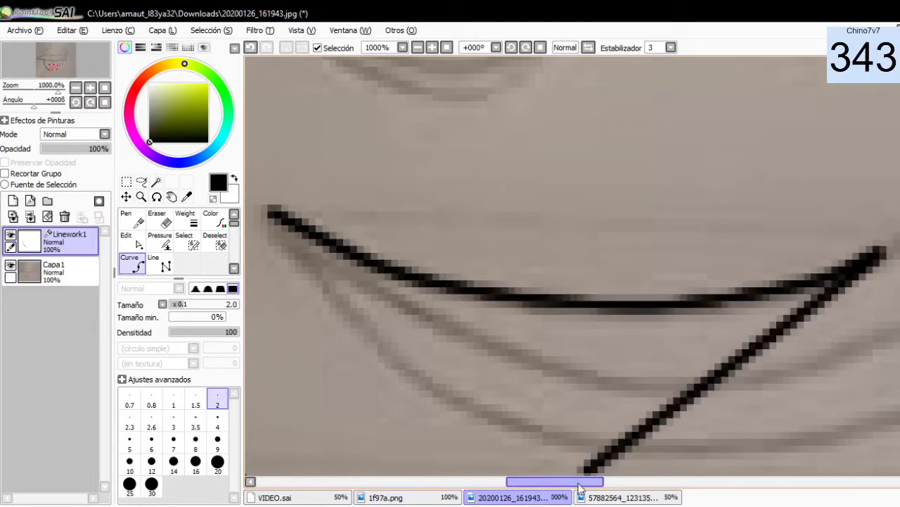
left_click_drag(580, 481, 625, 482)
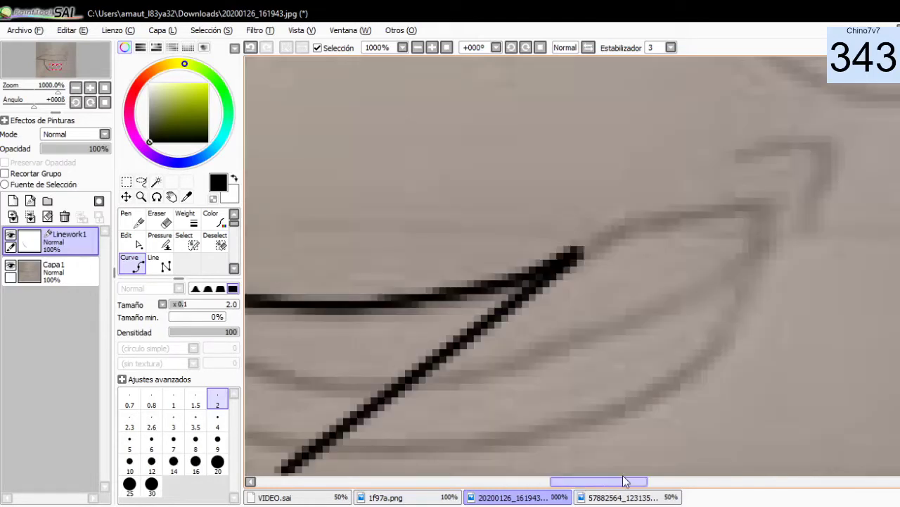
left_click(721, 204)
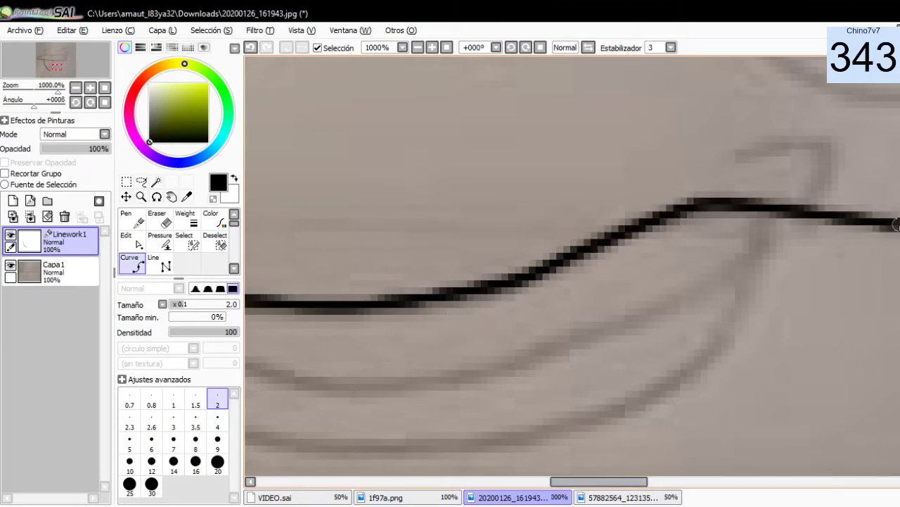
scroll(897, 224, "down", 8)
scroll(809, 246, "up", 3)
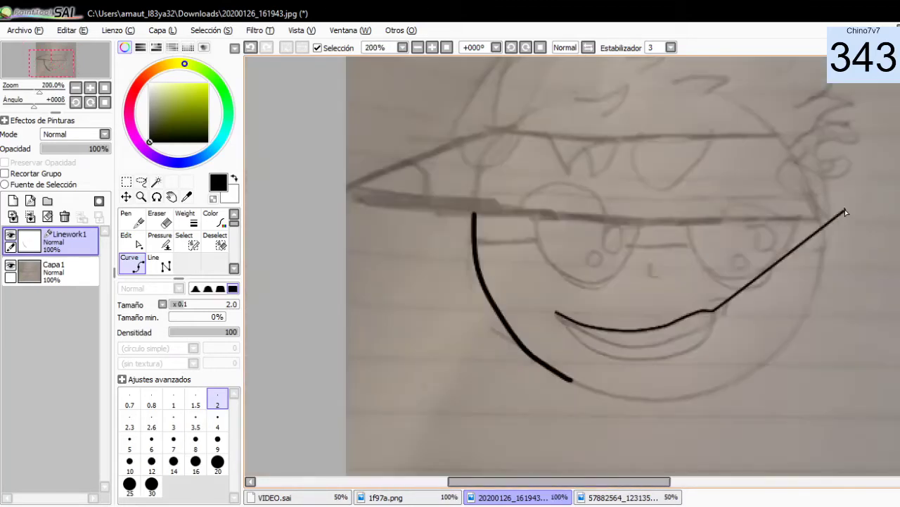
scroll(845, 209, "up", 1)
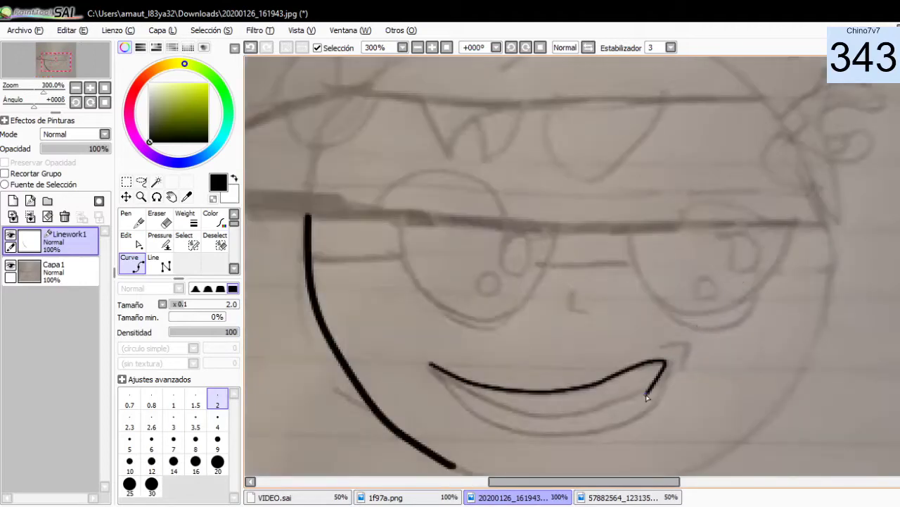
scroll(647, 398, "up", 2)
scroll(658, 380, "up", 2)
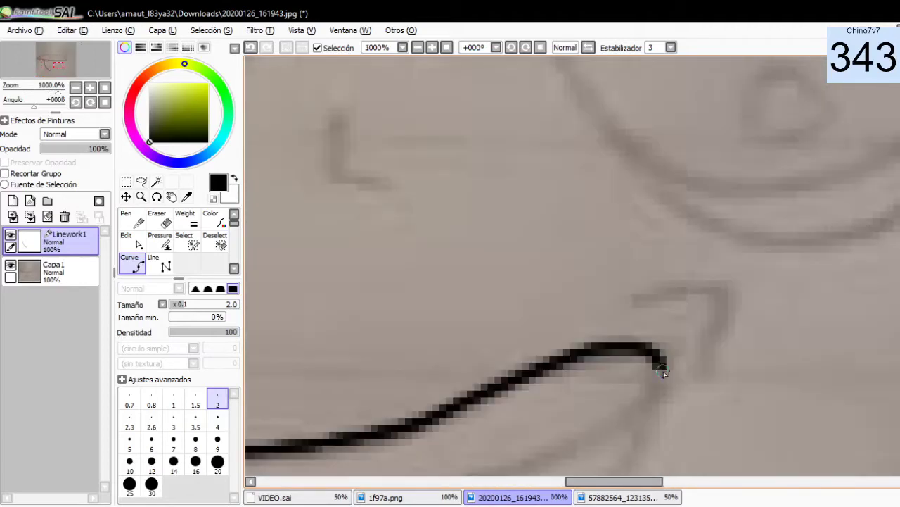
scroll(662, 373, "up", 1)
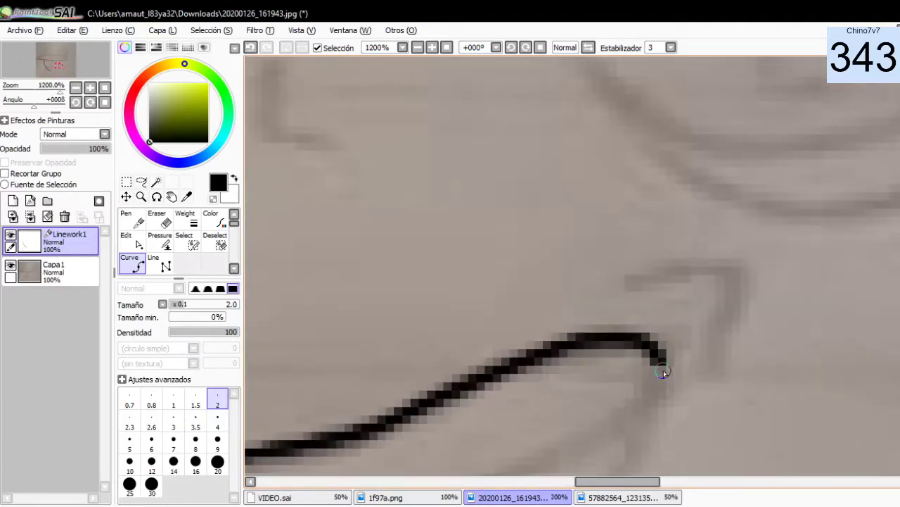
scroll(662, 374, "up", 1)
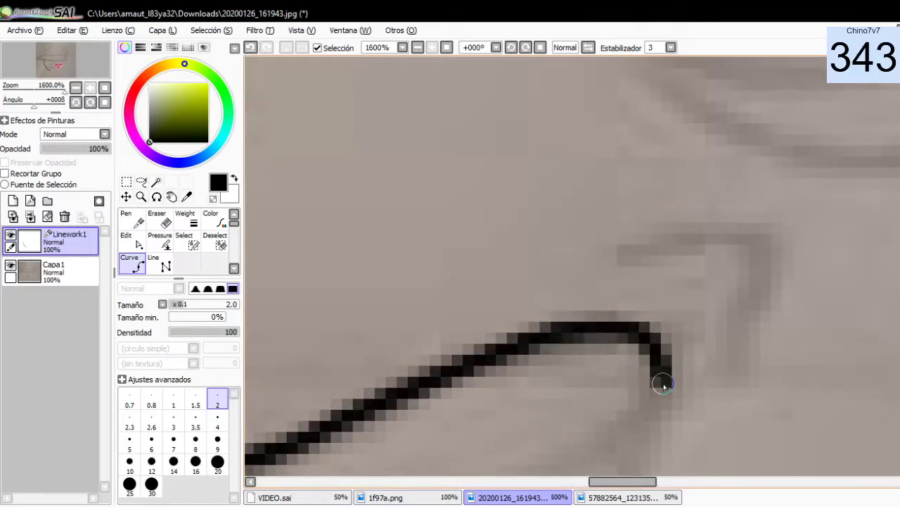
scroll(663, 385, "down", 1)
scroll(669, 416, "down", 2)
scroll(654, 372, "down", 2)
scroll(639, 341, "up", 1)
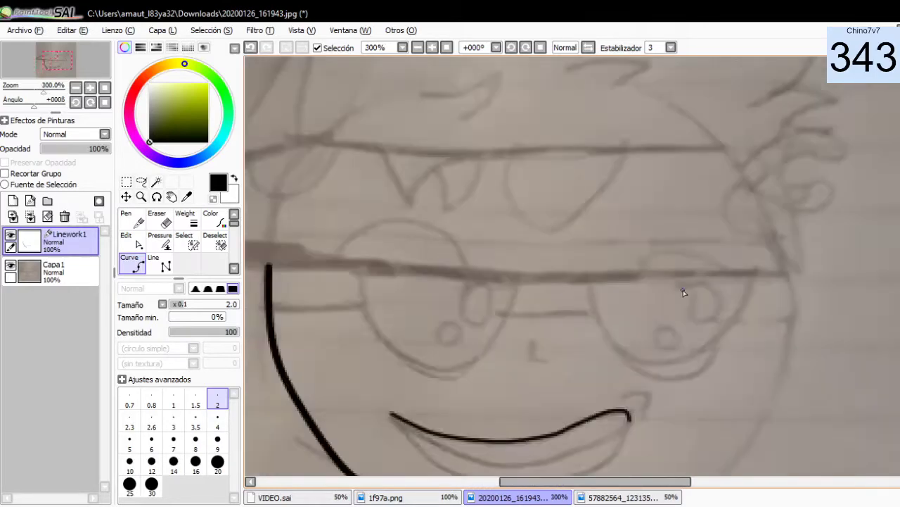
scroll(676, 267, "up", 1)
scroll(674, 249, "up", 1)
scroll(399, 316, "up", 2)
scroll(385, 281, "up", 1)
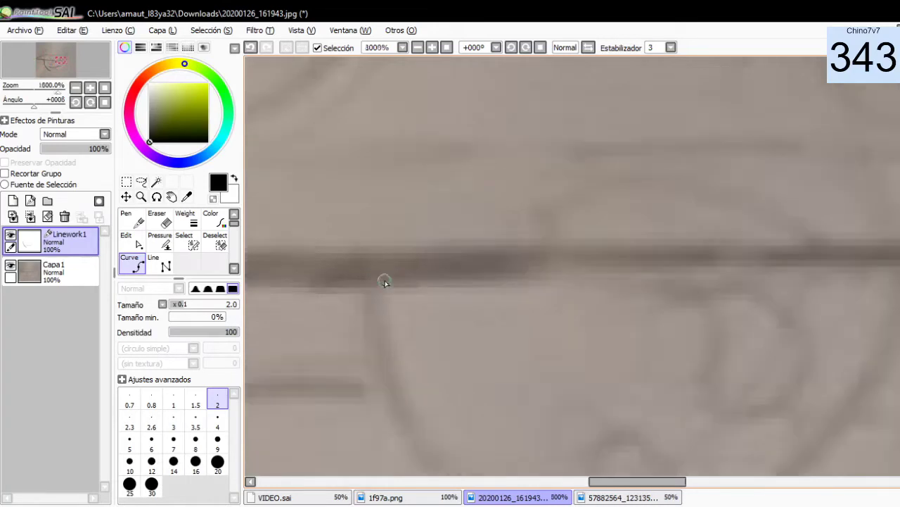
scroll(385, 282, "down", 2)
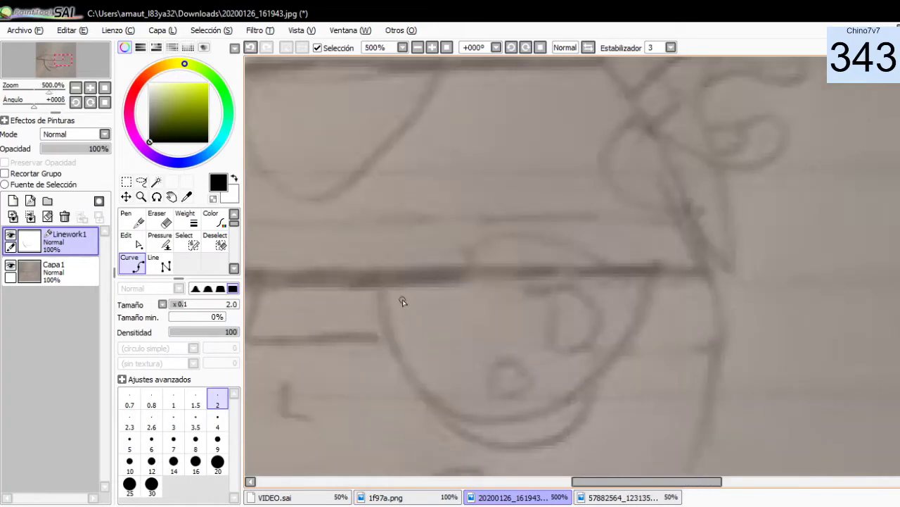
Bend the right eye-lens outline down and up into a U shape.
left_click(406, 376)
left_click(448, 414)
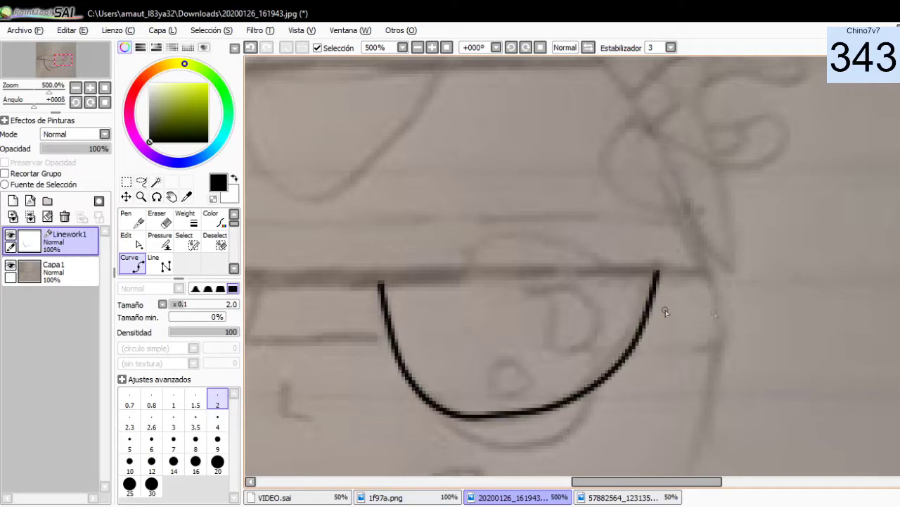
scroll(557, 287, "down", 5)
scroll(448, 272, "up", 1)
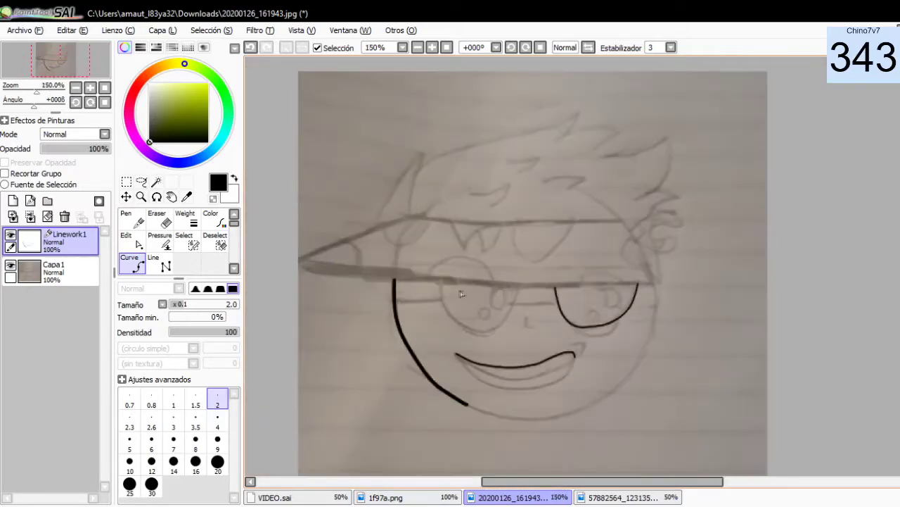
At brush size 4, ink the chin outline along the lower jaw and extend it rightward.
left_click(217, 421)
scroll(403, 418, "up", 3)
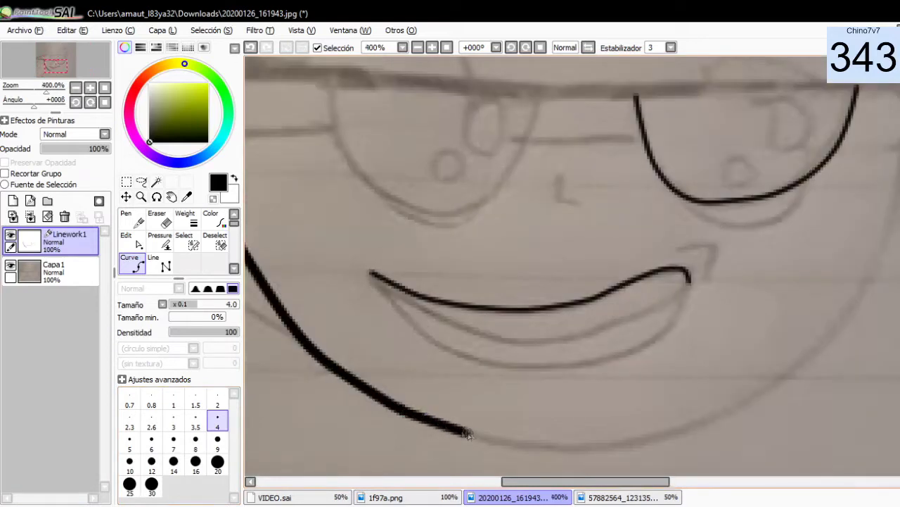
mouse_move(420, 415)
left_mouse_down()
mouse_move(749, 433)
mouse_move(808, 364)
left_mouse_up()
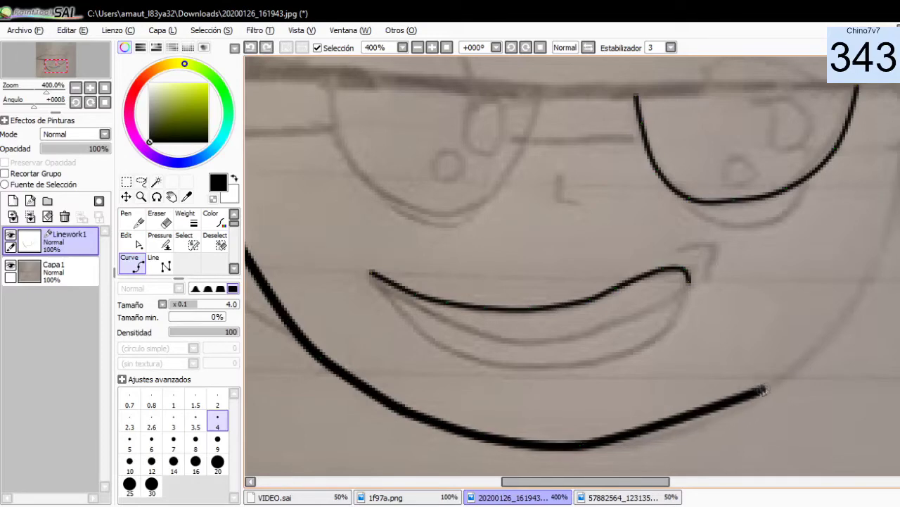
double_click(778, 388)
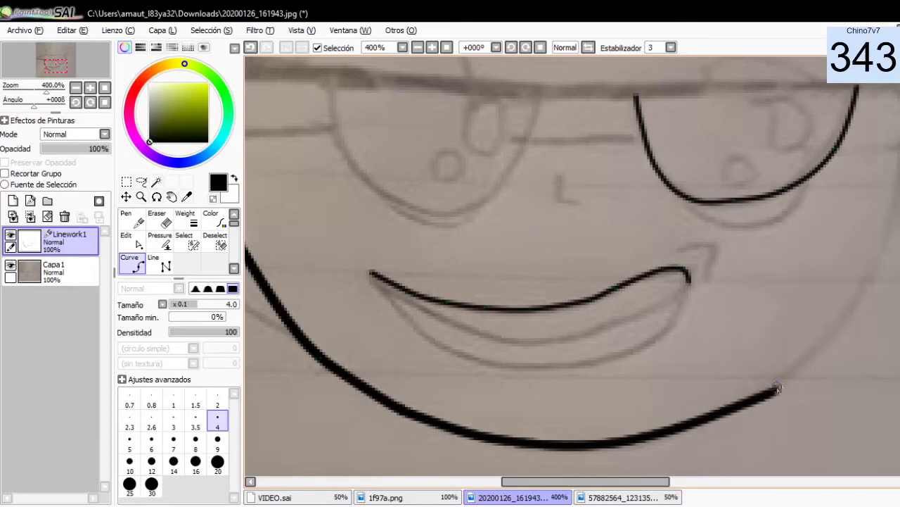
left_click(864, 299)
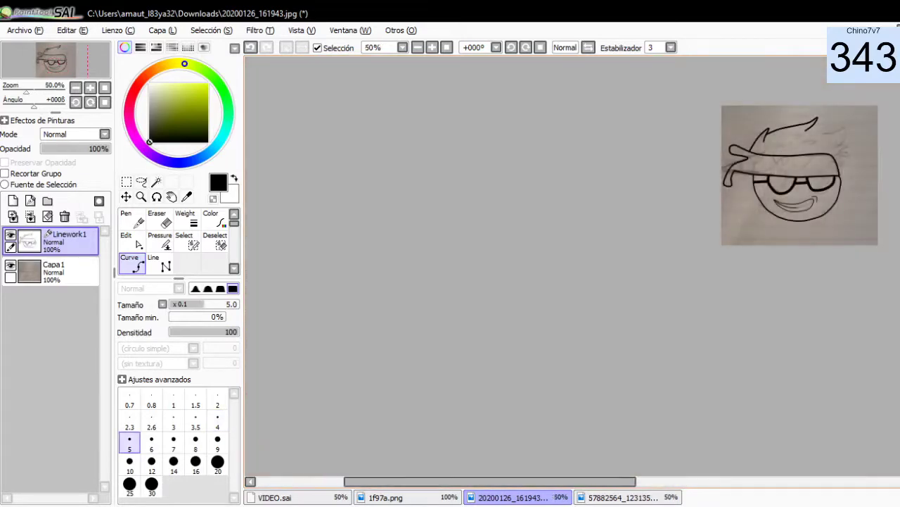
Draw a hair spike with the Curve tool from the hair tip to a peak.
scroll(872, 124, "up", 2)
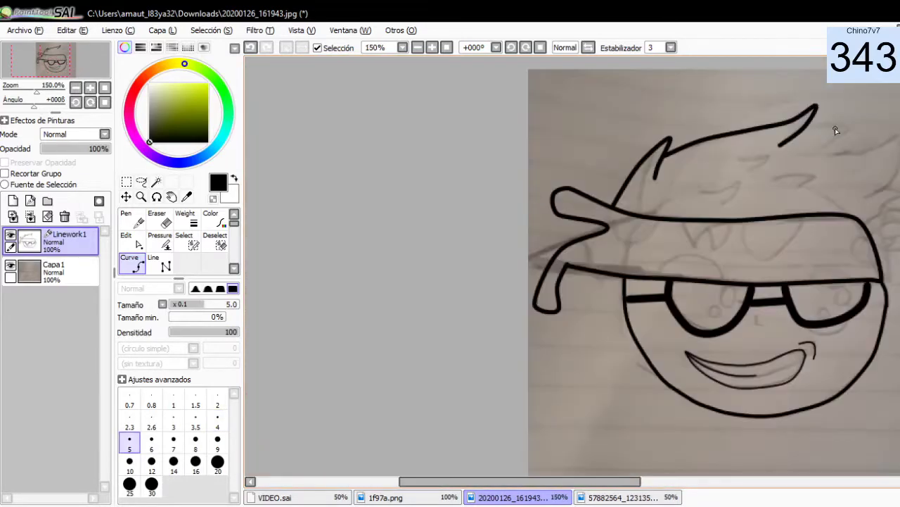
scroll(837, 130, "up", 3)
scroll(862, 135, "down", 2)
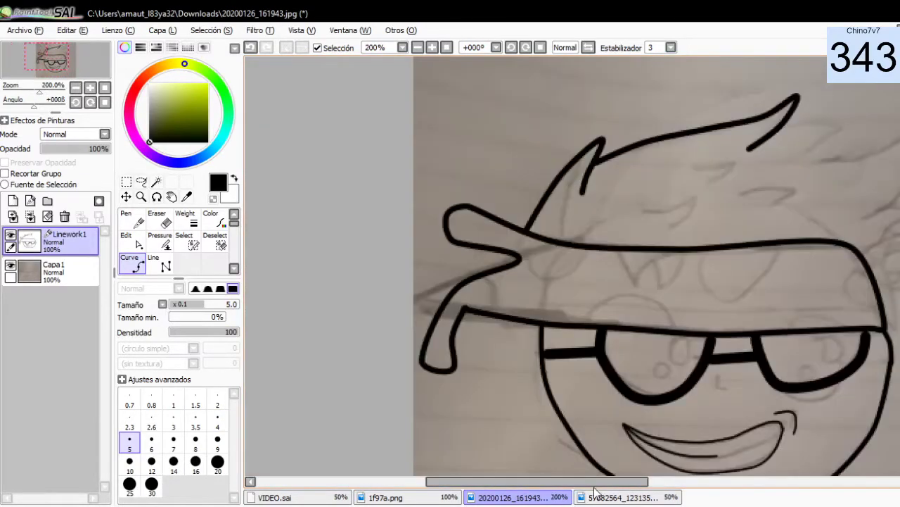
left_click_drag(598, 483, 658, 482)
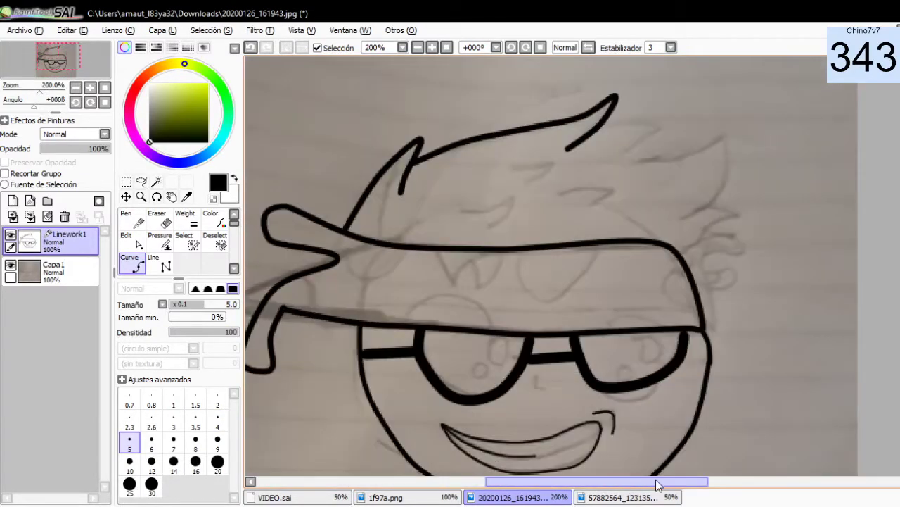
left_click(609, 123)
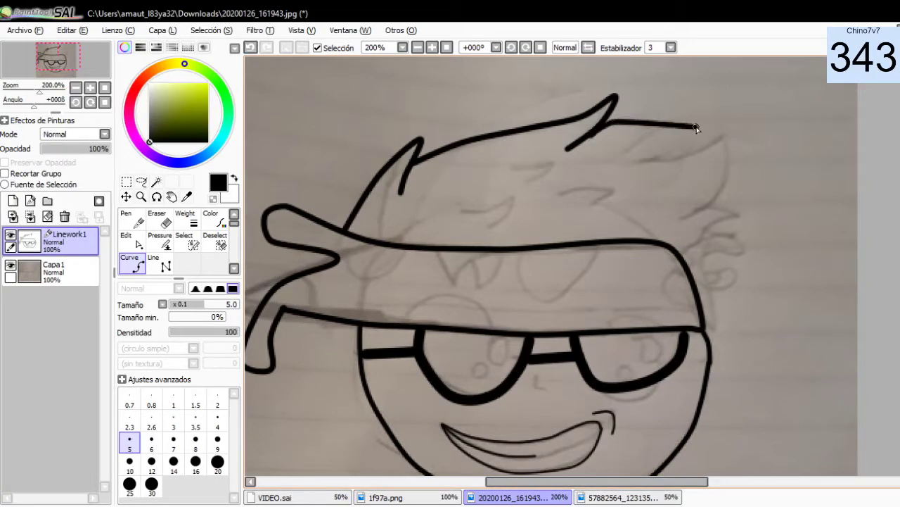
left_click(760, 83)
left_click(746, 133)
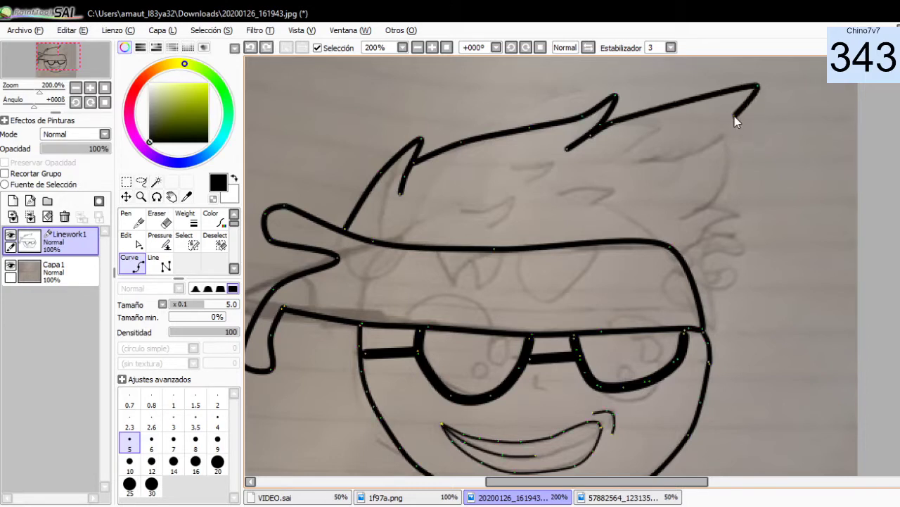
double_click(769, 104)
Undo the spike and redraw it, adding curve and corner points along the hair.
key("ctrl+z")
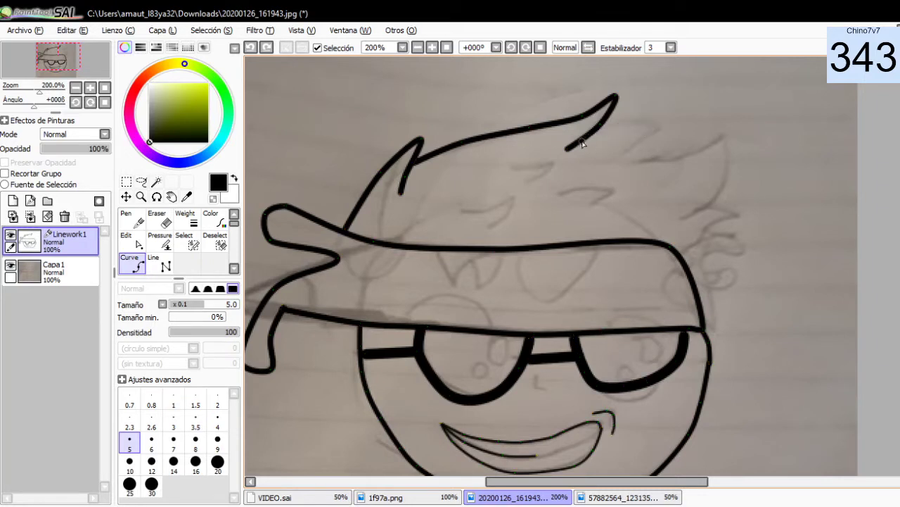
double_click(670, 125)
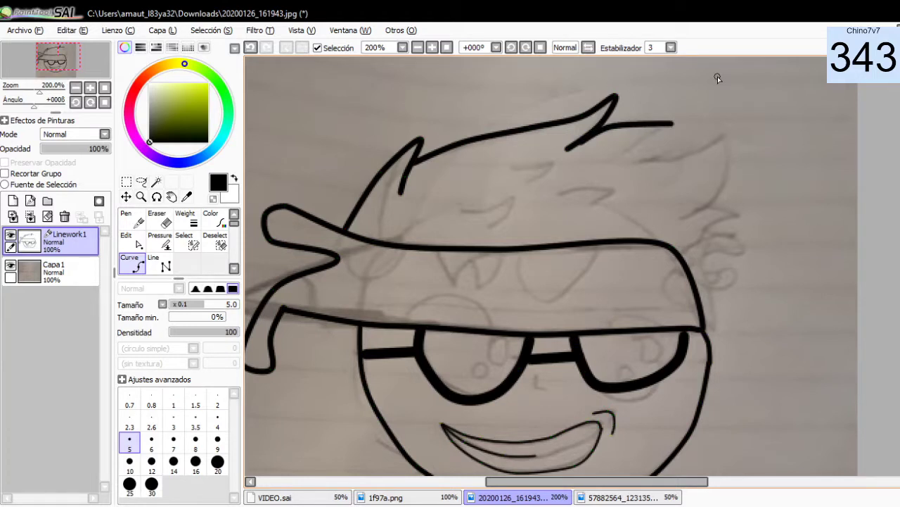
key("ctrl+z")
left_click(664, 125)
left_click(631, 155)
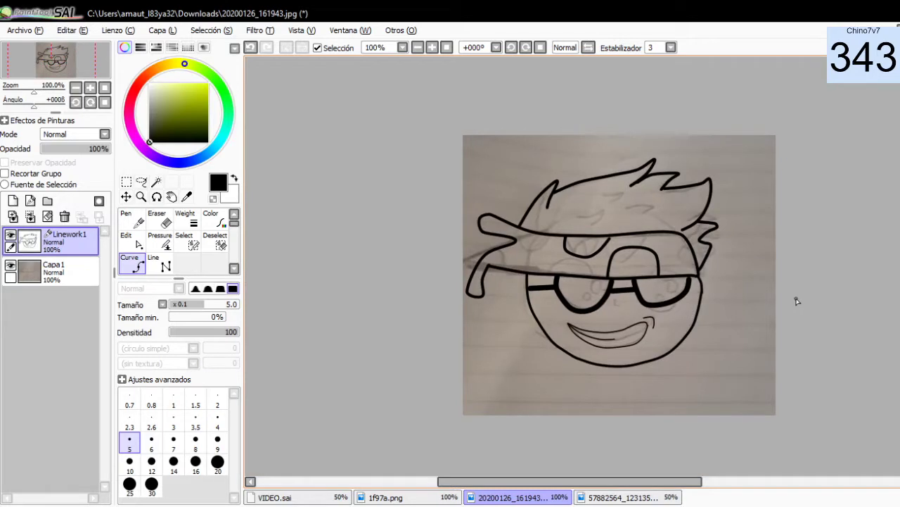
Zoom in and draw a small curved stroke under the headband's right side.
scroll(676, 257, "up", 2)
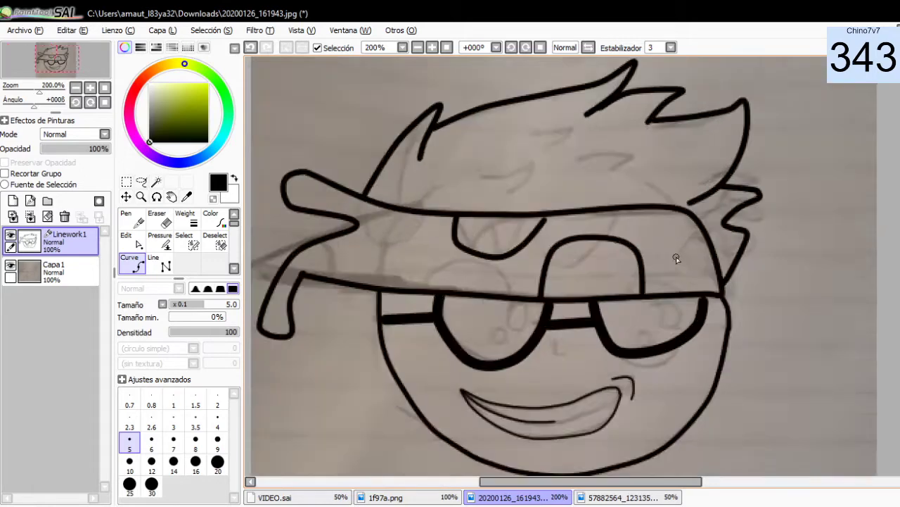
scroll(617, 212, "up", 2)
left_click_drag(676, 210, 785, 270)
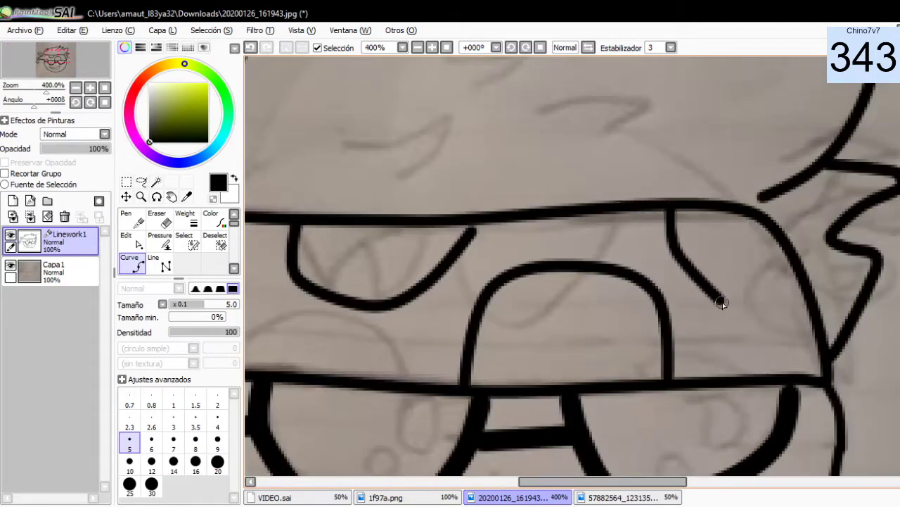
scroll(785, 269, "down", 3)
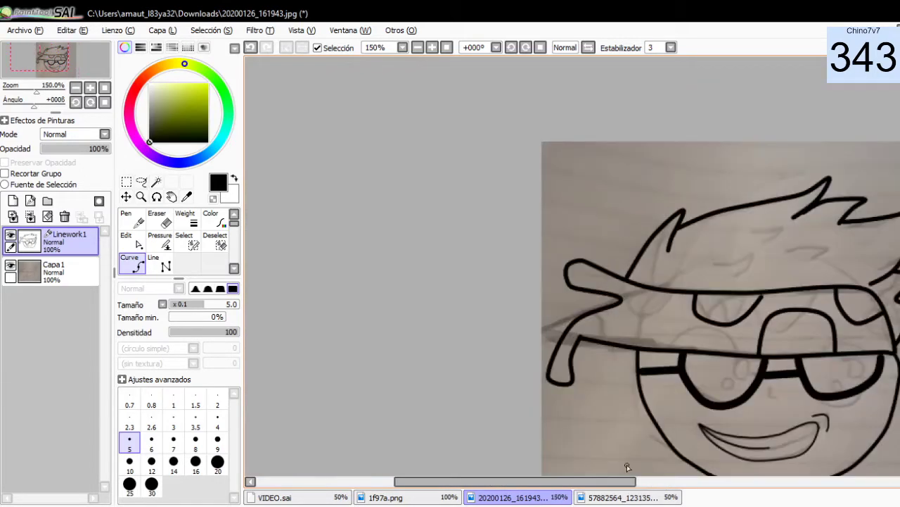
left_click_drag(627, 465, 507, 412)
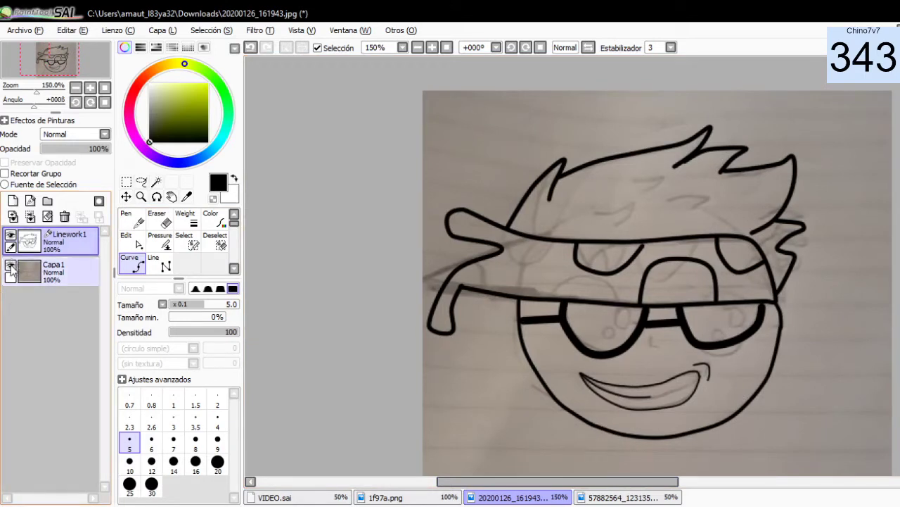
Turn off Capa1's visibility and review the clean inked head on white.
left_click(10, 266)
scroll(663, 345, "down", 1)
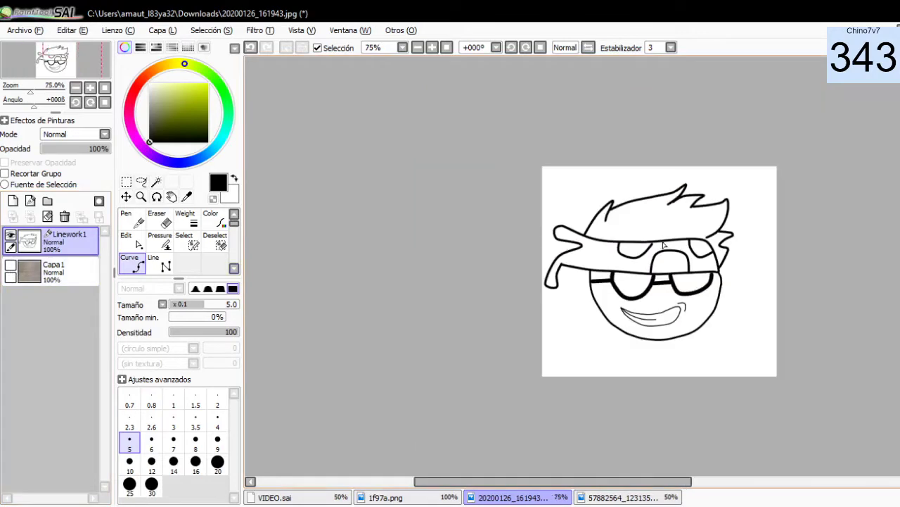
scroll(757, 261, "up", 1)
scroll(760, 270, "down", 1)
scroll(760, 270, "up", 3)
scroll(757, 263, "down", 2)
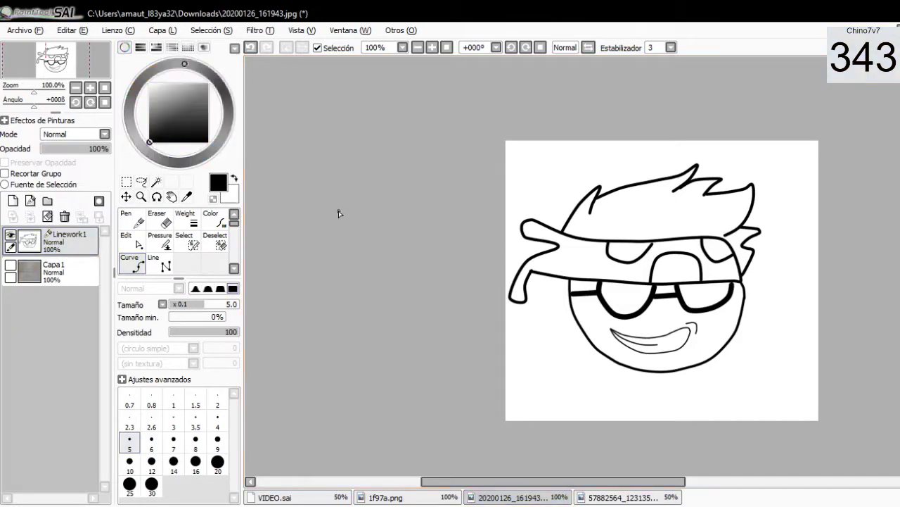
scroll(738, 211, "up", 1)
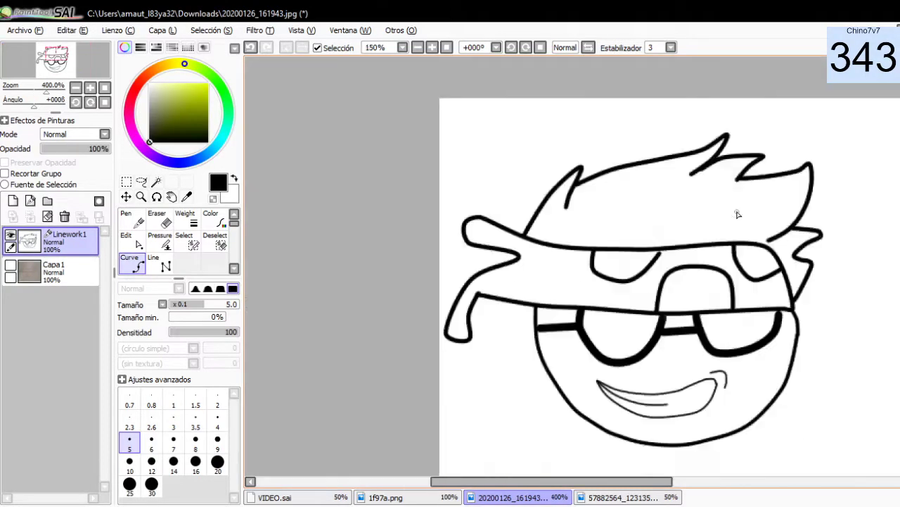
scroll(739, 209, "down", 2)
scroll(744, 217, "up", 3)
scroll(744, 221, "down", 3)
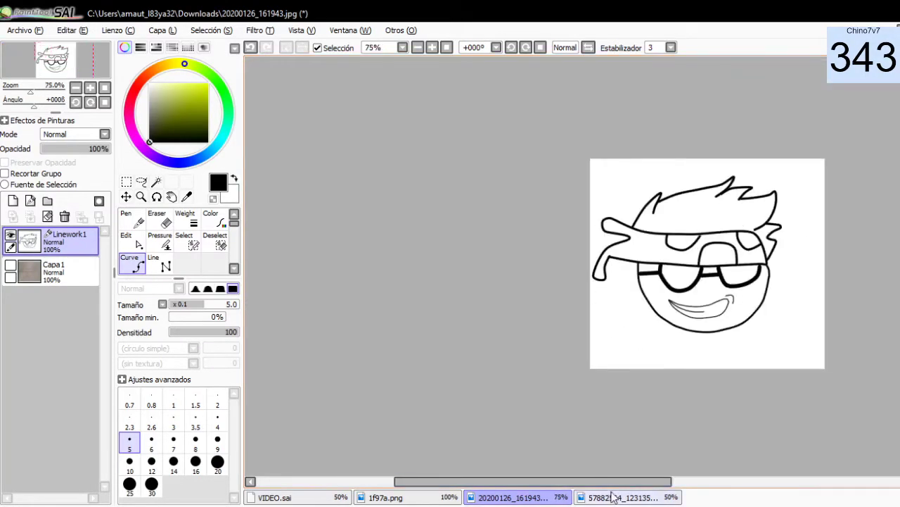
left_click_drag(612, 481, 656, 481)
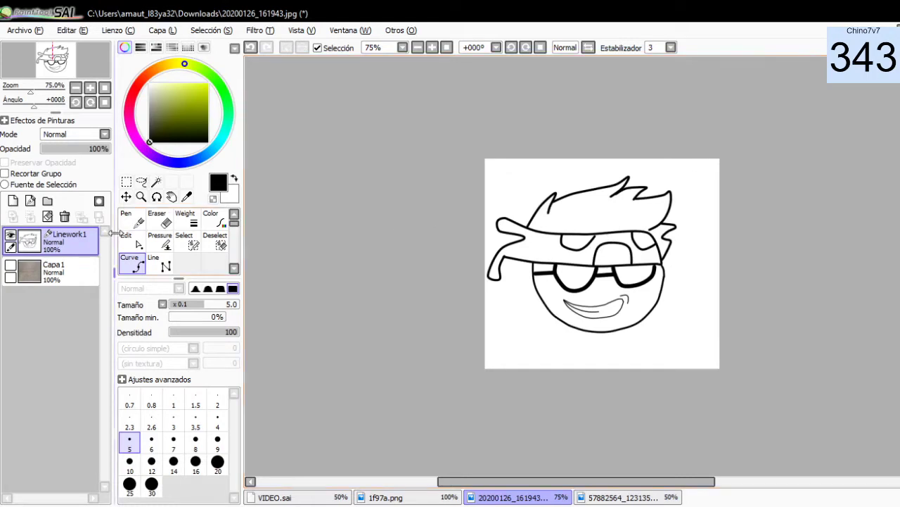
Use the Pressure tool to thin the tip of the first hair stroke.
left_click(166, 242)
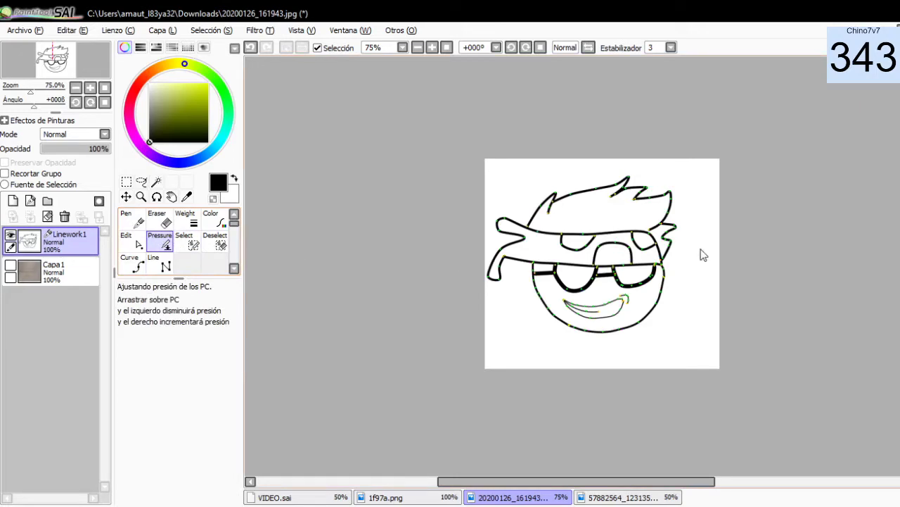
scroll(588, 214, "up", 1)
scroll(519, 257, "up", 4)
scroll(519, 257, "down", 4)
scroll(503, 258, "up", 4)
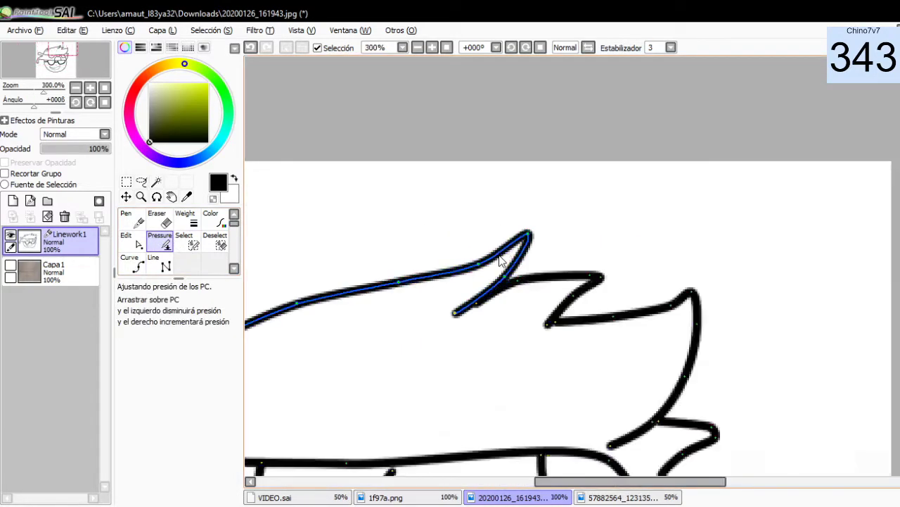
scroll(503, 258, "down", 4)
scroll(568, 247, "up", 5)
scroll(569, 246, "down", 2)
scroll(625, 307, "down", 3)
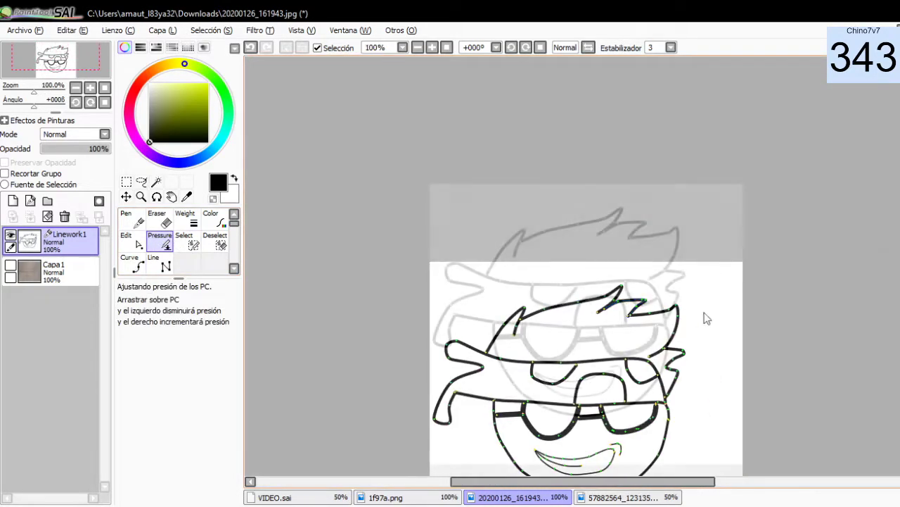
scroll(756, 310, "up", 1)
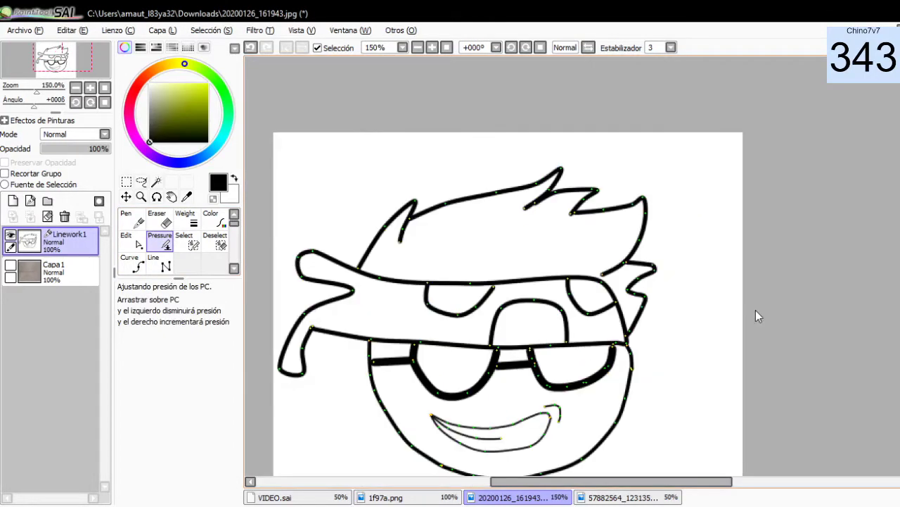
scroll(685, 325, "down", 2)
scroll(576, 331, "up", 1)
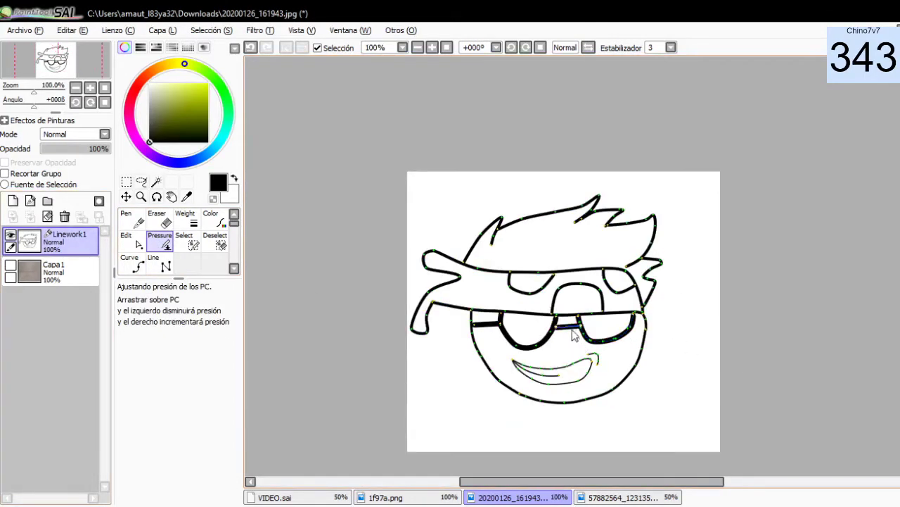
scroll(493, 282, "up", 3)
scroll(464, 263, "up", 1)
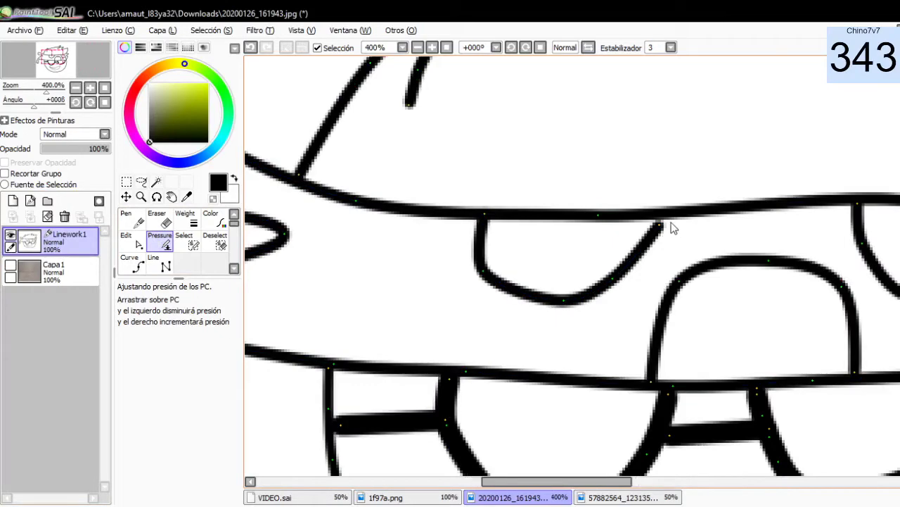
scroll(668, 227, "down", 4)
scroll(559, 187, "up", 1)
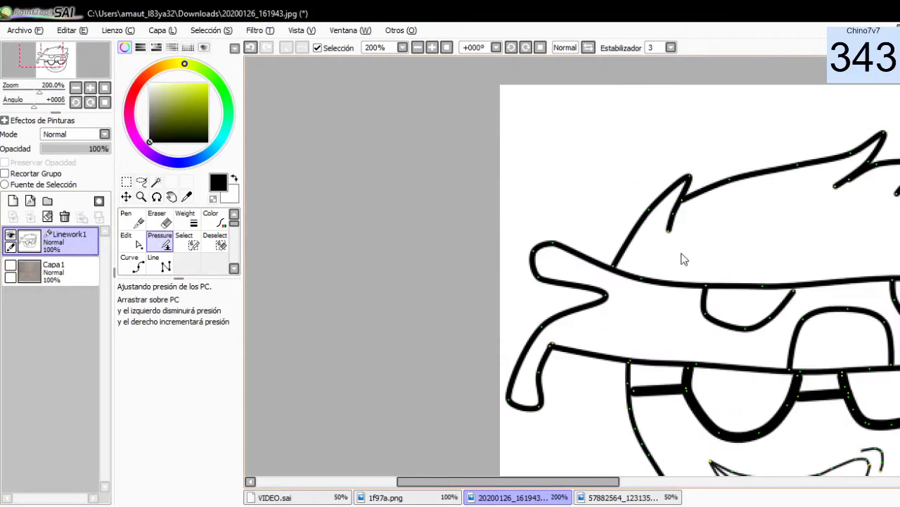
scroll(672, 184, "up", 1)
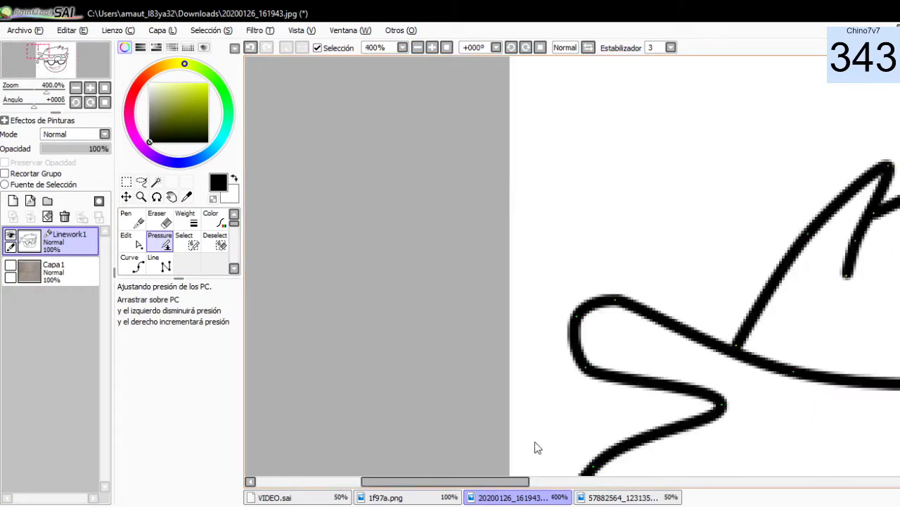
left_click_drag(509, 479, 619, 480)
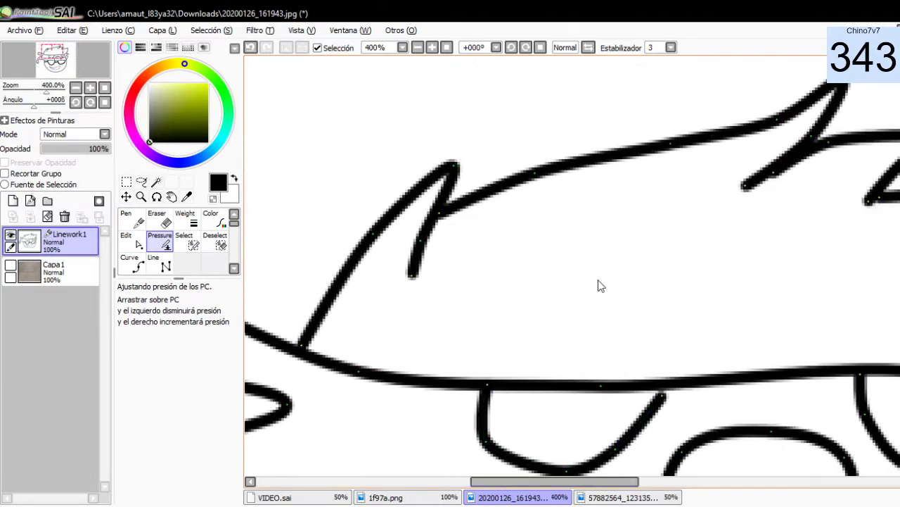
scroll(469, 258, "up", 1)
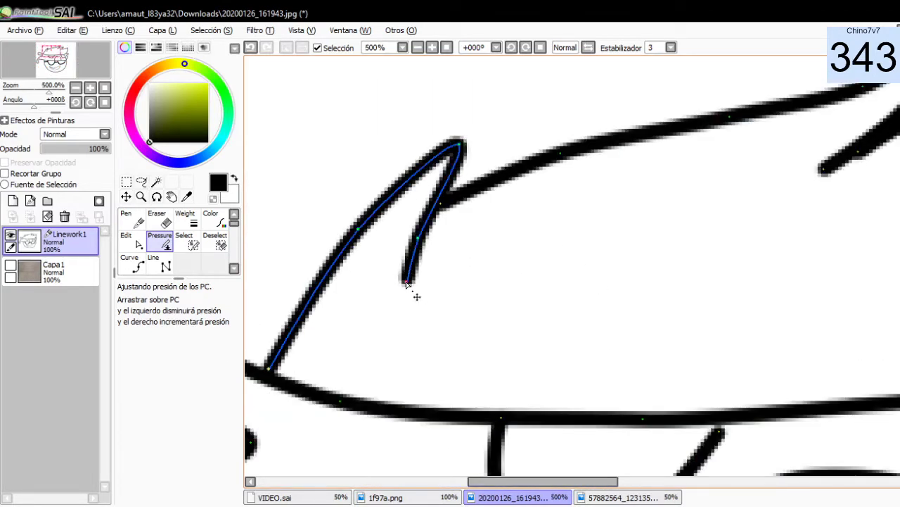
left_click(407, 283)
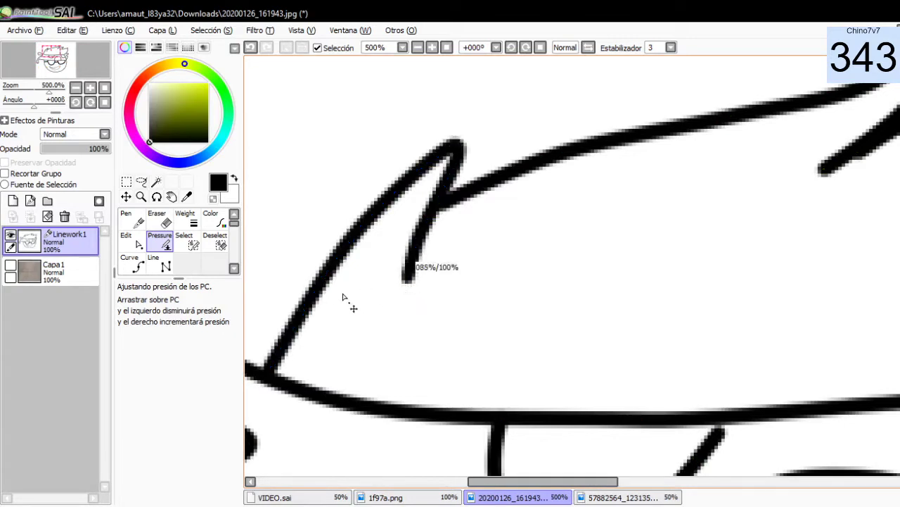
mouse_move(399, 284)
left_mouse_down()
mouse_move(452, 261)
mouse_move(342, 396)
left_mouse_up()
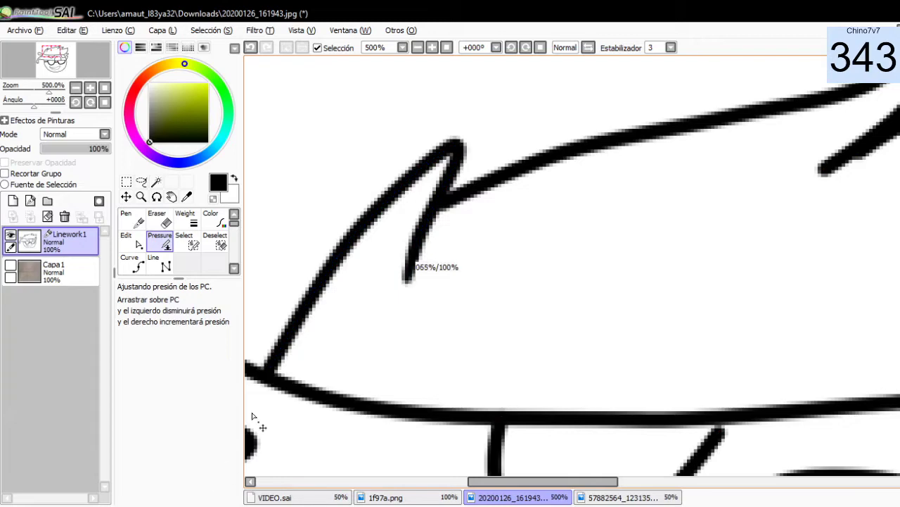
left_click_drag(342, 396, 247, 223)
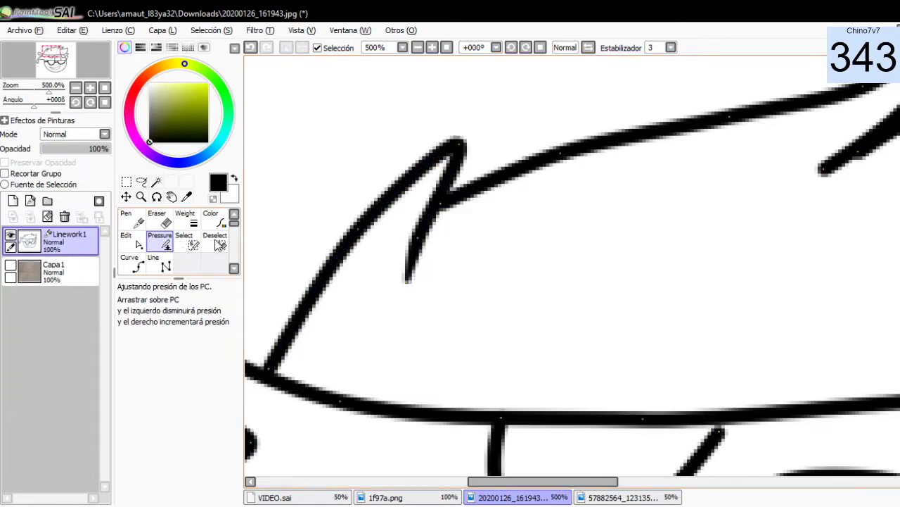
Taper more hair stroke ends by lowering their endpoint pressure.
scroll(706, 321, "down", 5)
scroll(690, 329, "down", 1)
scroll(690, 329, "up", 5)
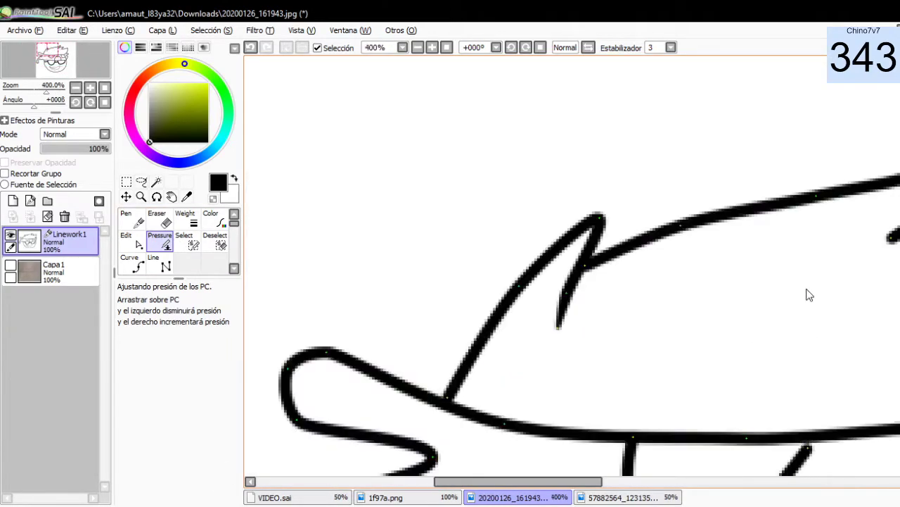
scroll(806, 294, "down", 4)
scroll(795, 275, "up", 4)
scroll(694, 221, "up", 2)
left_click_drag(589, 265, 417, 359)
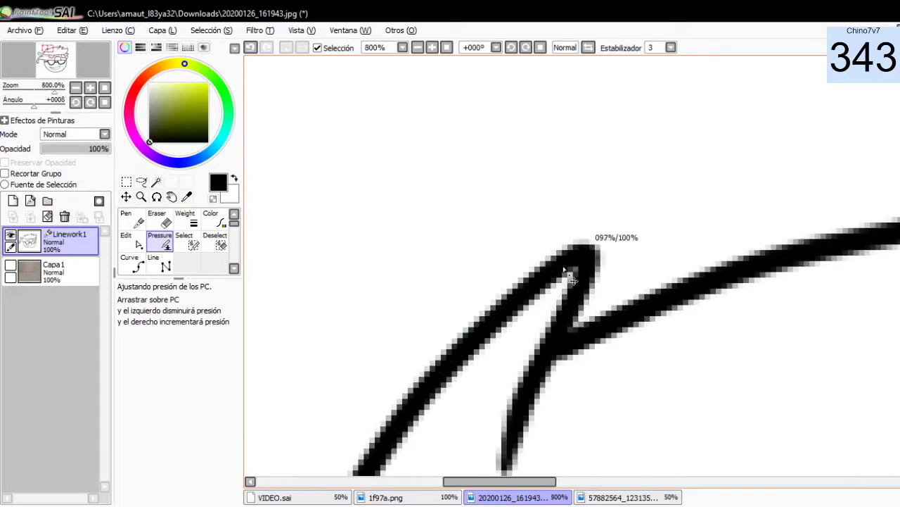
scroll(418, 359, "down", 3)
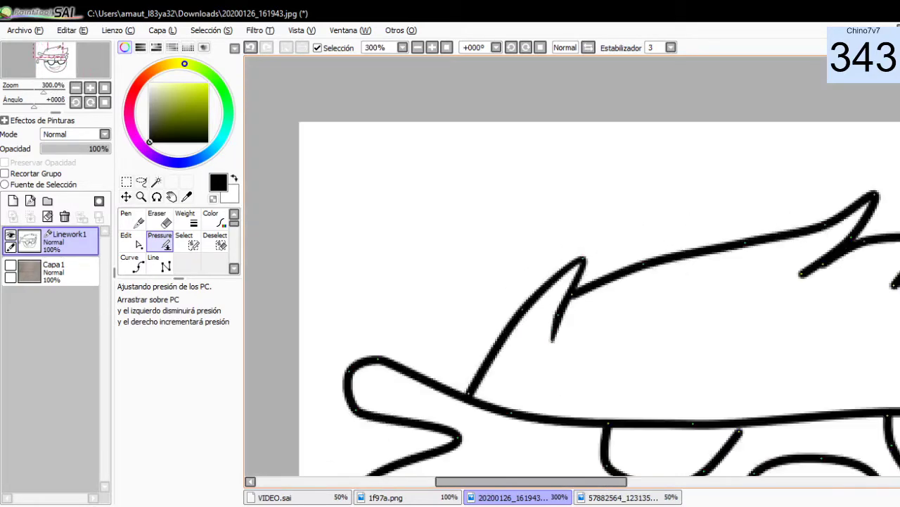
scroll(853, 293, "up", 2)
scroll(559, 231, "down", 2)
scroll(552, 229, "up", 2)
scroll(552, 229, "up", 1)
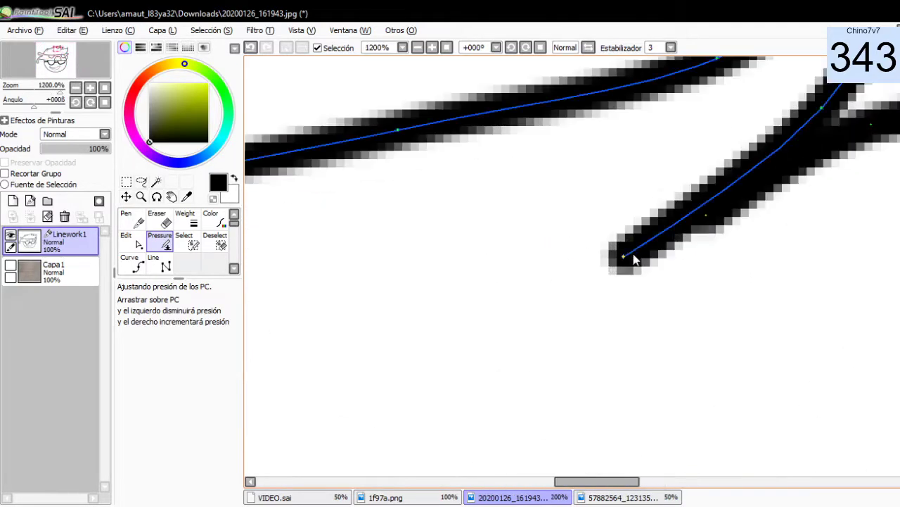
left_click_drag(625, 255, 286, 255)
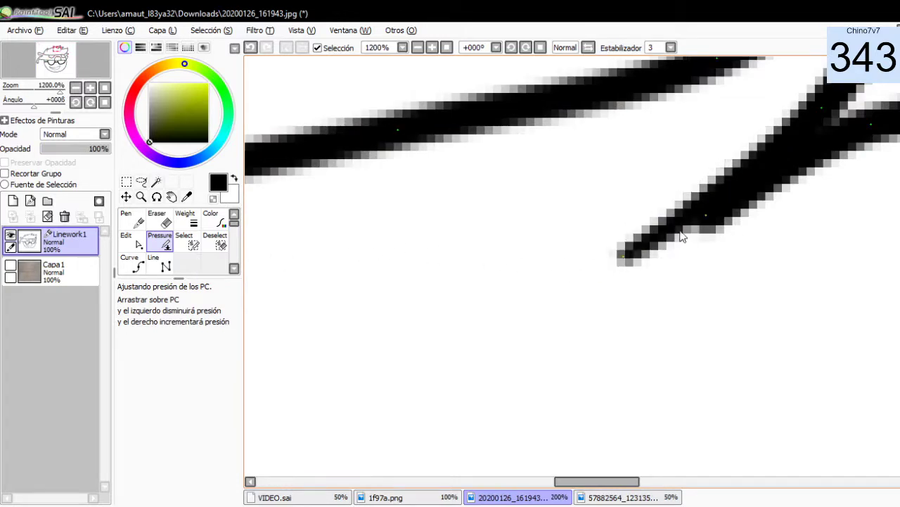
left_click_drag(701, 218, 514, 225)
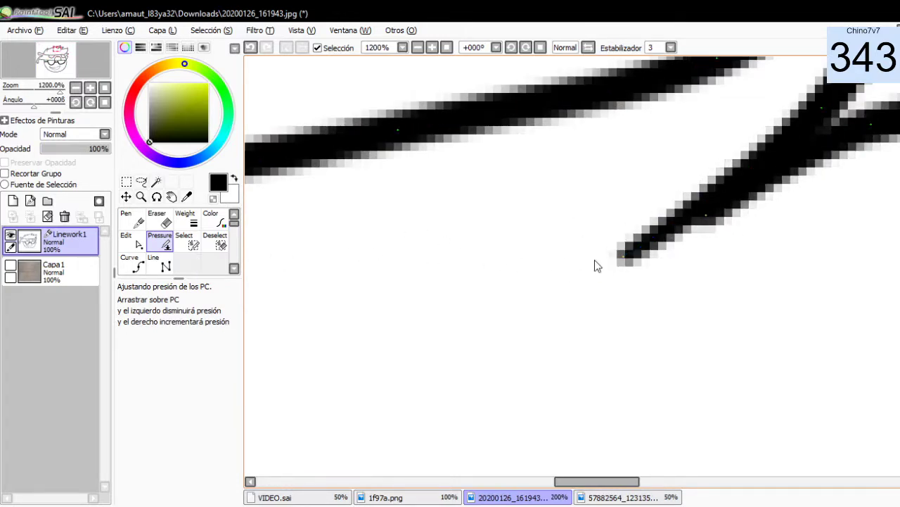
Thin another hair stroke near its endpoint.
scroll(596, 261, "up", 1)
scroll(774, 246, "down", 2)
scroll(814, 239, "down", 2)
scroll(814, 239, "up", 1)
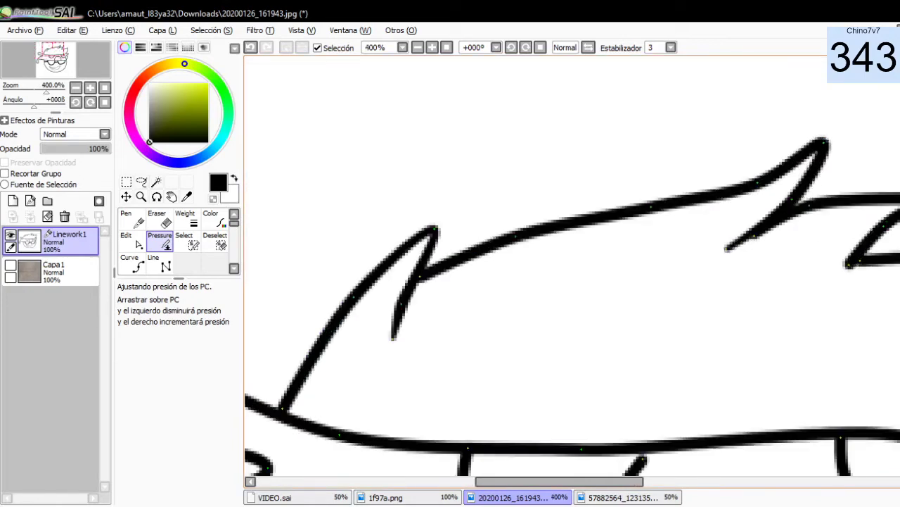
scroll(814, 239, "up", 1)
scroll(681, 246, "up", 1)
scroll(549, 299, "up", 1)
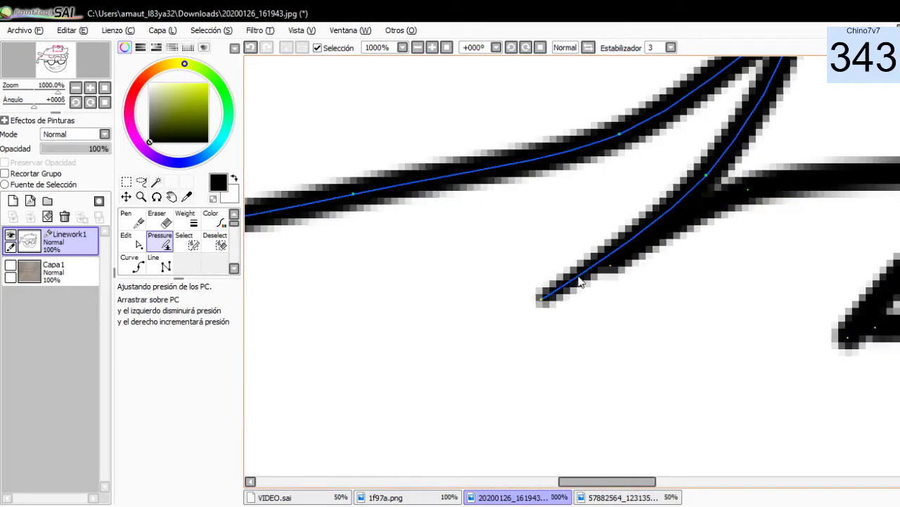
scroll(629, 268, "up", 1)
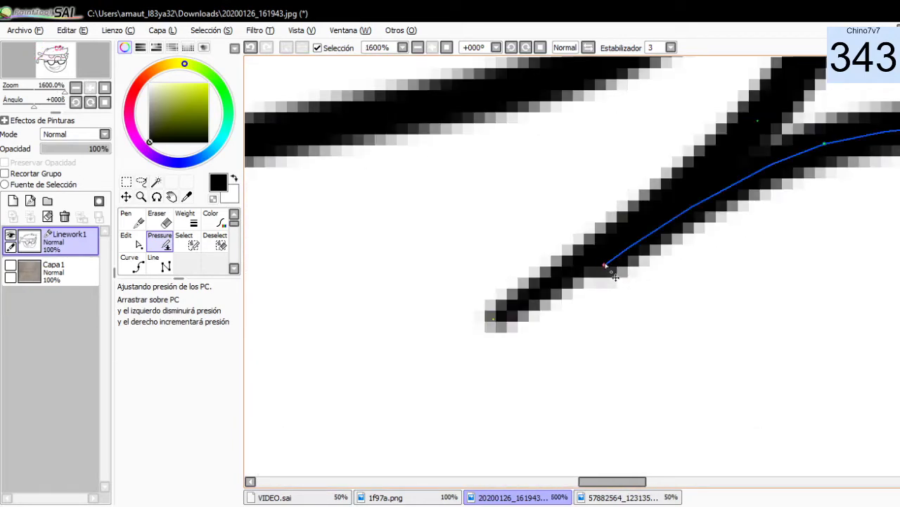
left_click_drag(616, 277, 613, 261)
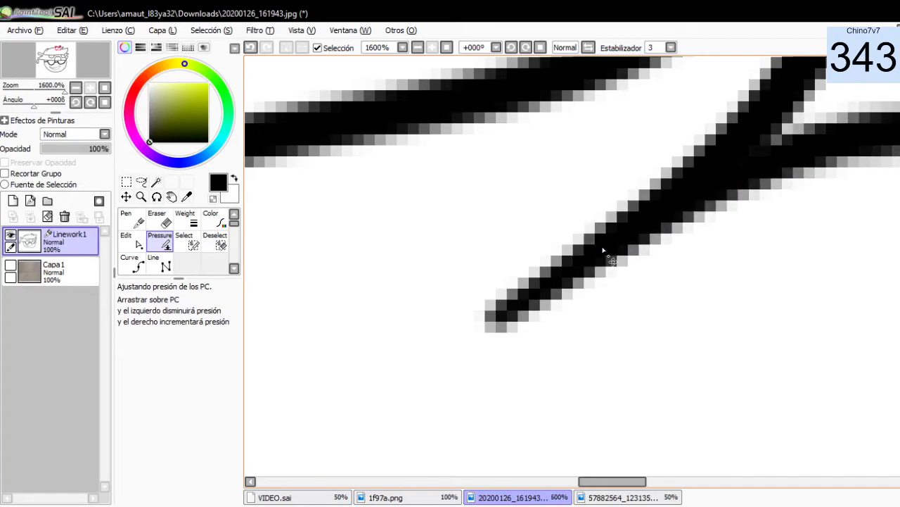
scroll(825, 287, "down", 3)
scroll(830, 281, "up", 1)
scroll(860, 243, "down", 2)
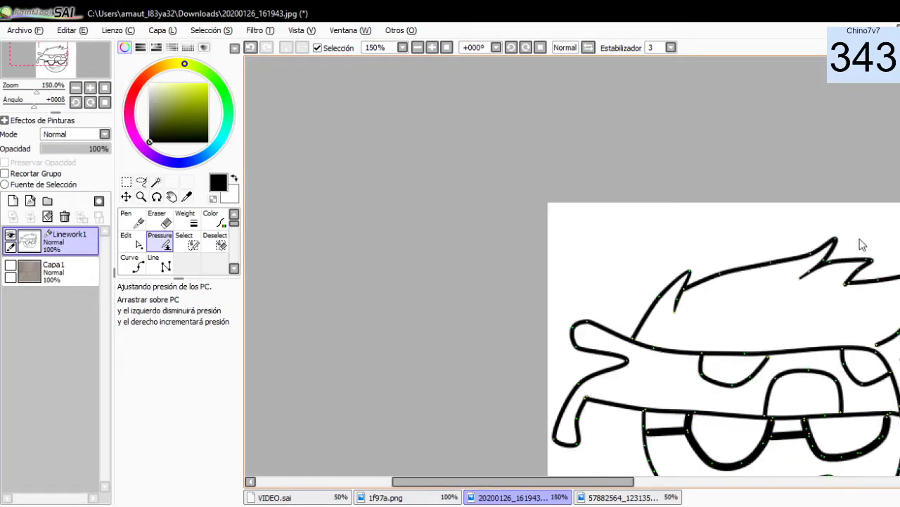
scroll(859, 229, "up", 2)
scroll(859, 229, "up", 2)
Taper the tip of the next hair stroke.
mouse_move(767, 309)
left_mouse_down()
mouse_move(614, 303)
mouse_move(522, 261)
left_mouse_up()
scroll(750, 384, "down", 2)
scroll(750, 385, "down", 2)
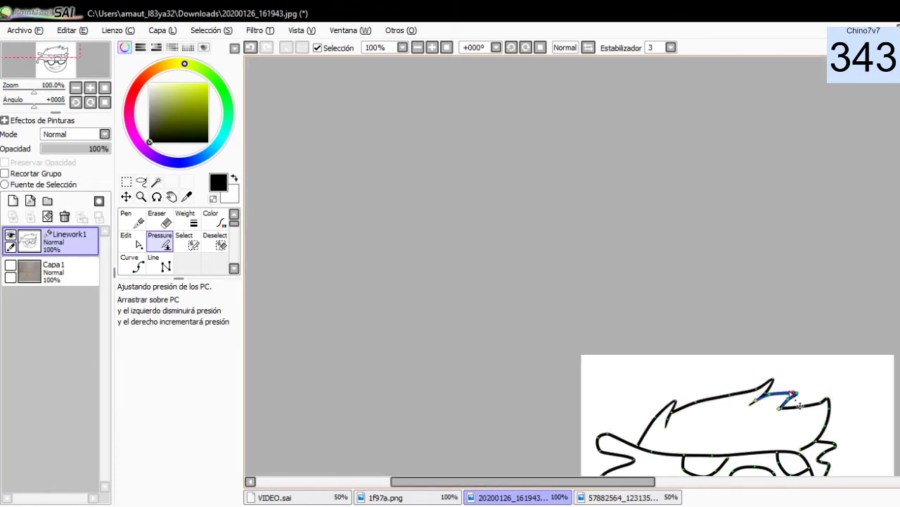
scroll(807, 403, "up", 2)
scroll(808, 403, "up", 1)
scroll(818, 408, "up", 2)
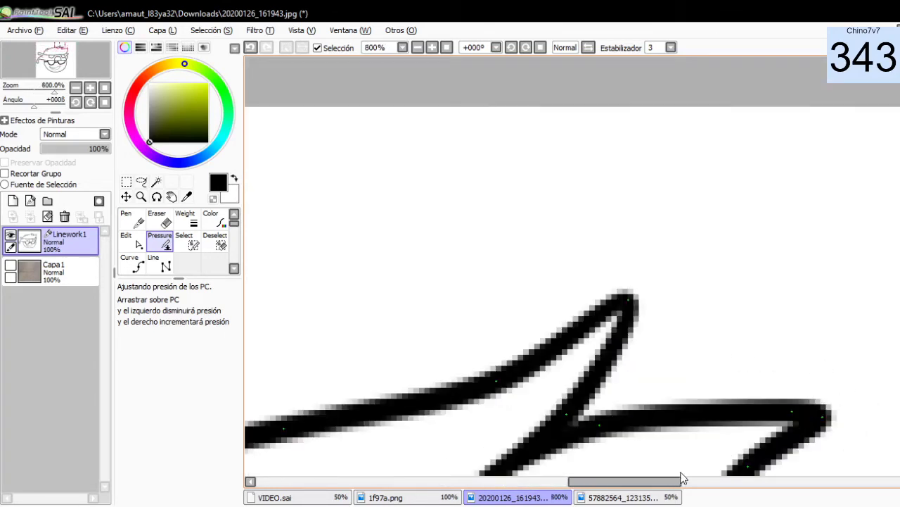
left_click_drag(681, 479, 711, 478)
scroll(572, 266, "down", 3)
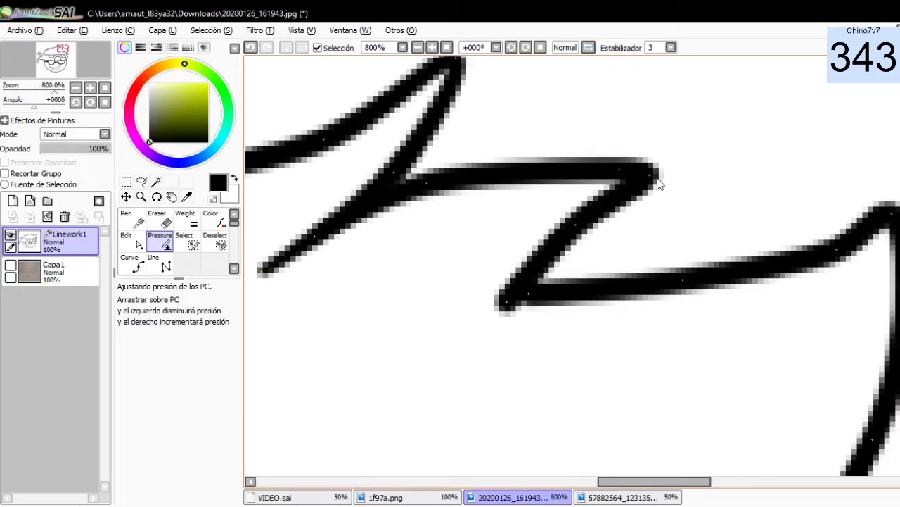
Thin the zig-zag hair stroke at its tip, lower-left corner and right end.
left_click_drag(653, 181, 437, 202)
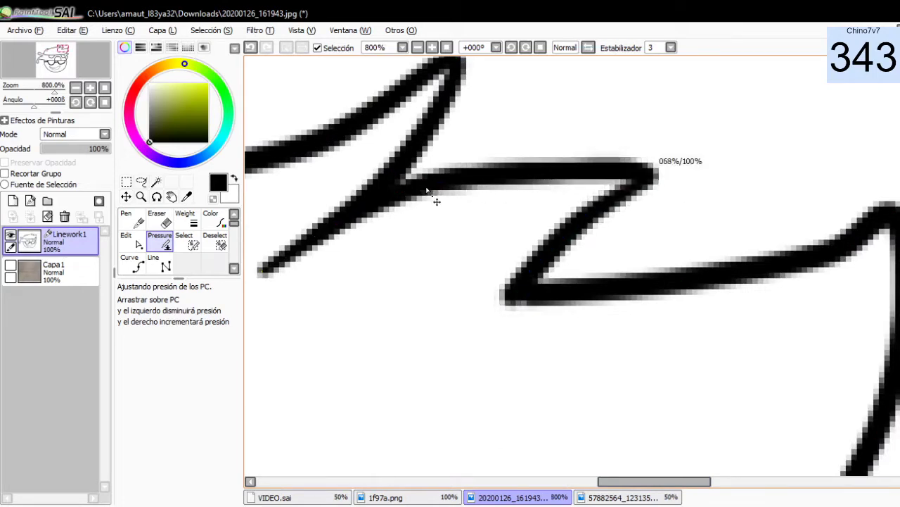
left_click_drag(502, 302, 578, 171)
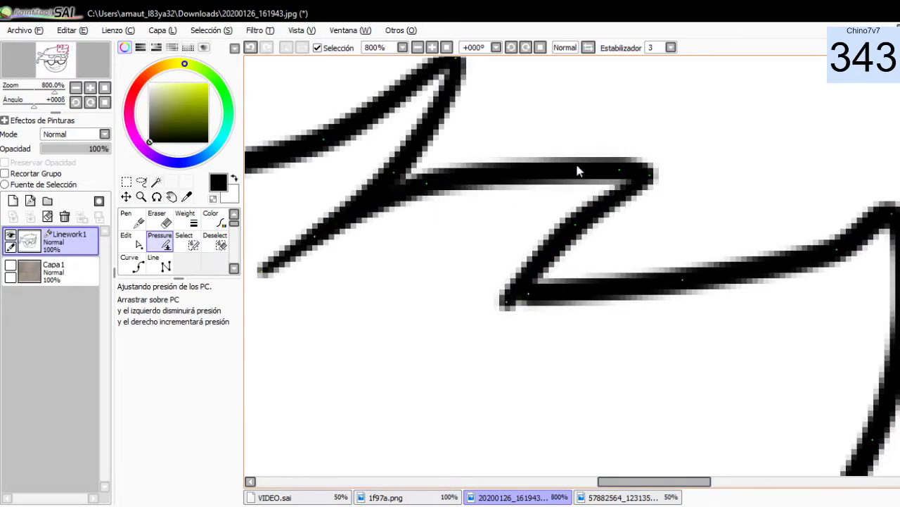
left_click_drag(650, 176, 458, 298)
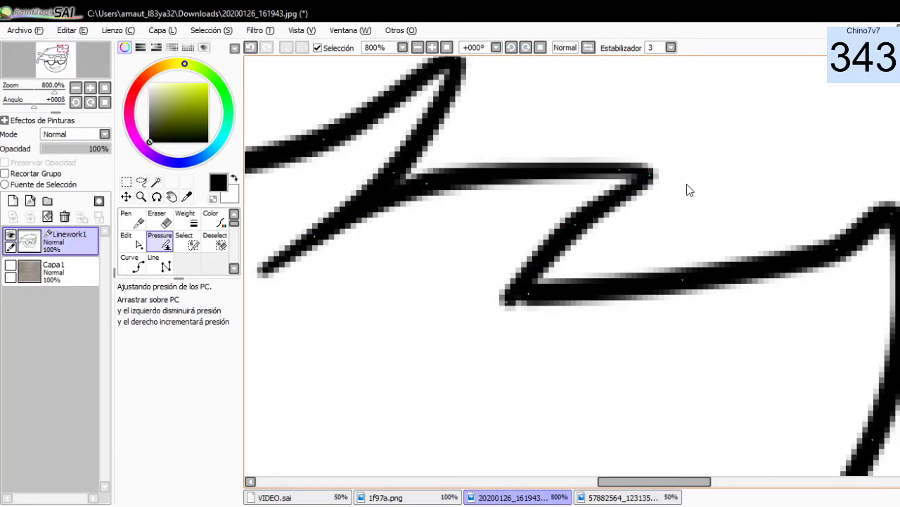
left_click_drag(649, 177, 564, 289)
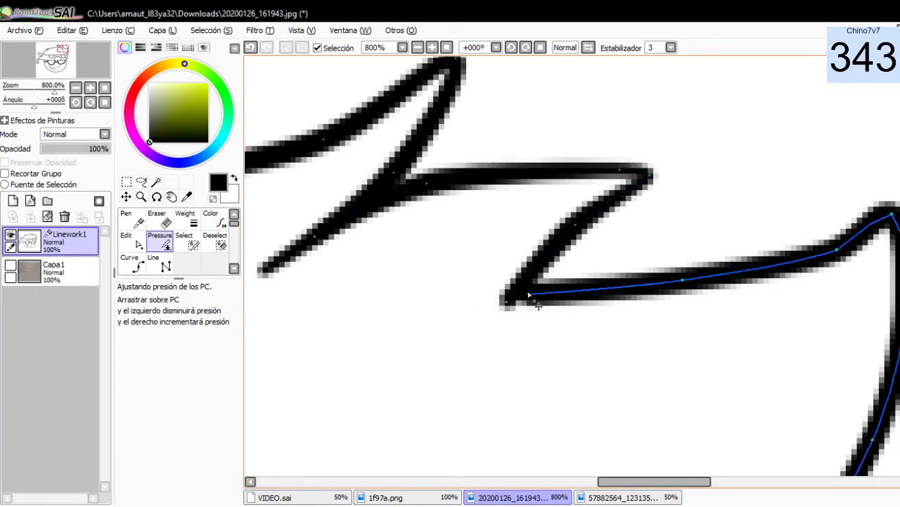
mouse_move(524, 299)
left_mouse_down()
mouse_move(305, 298)
mouse_move(513, 298)
mouse_move(591, 325)
left_mouse_up()
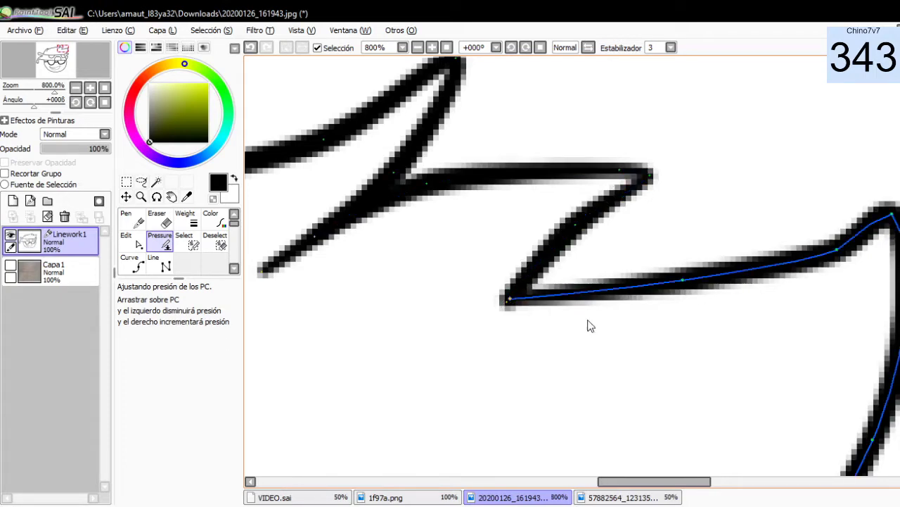
Thin the right vertical hair stroke and its lower end.
scroll(784, 332, "down", 1)
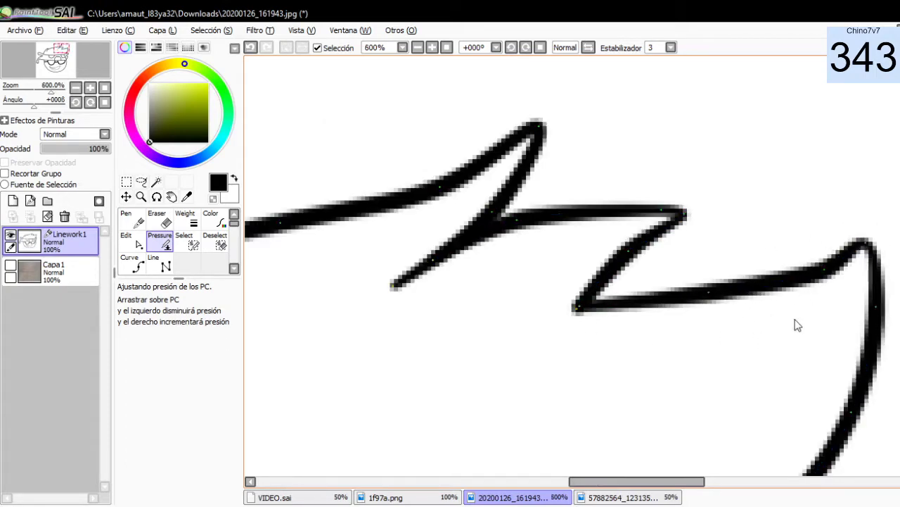
scroll(816, 329, "down", 1)
scroll(851, 380, "up", 1)
scroll(847, 394, "up", 1)
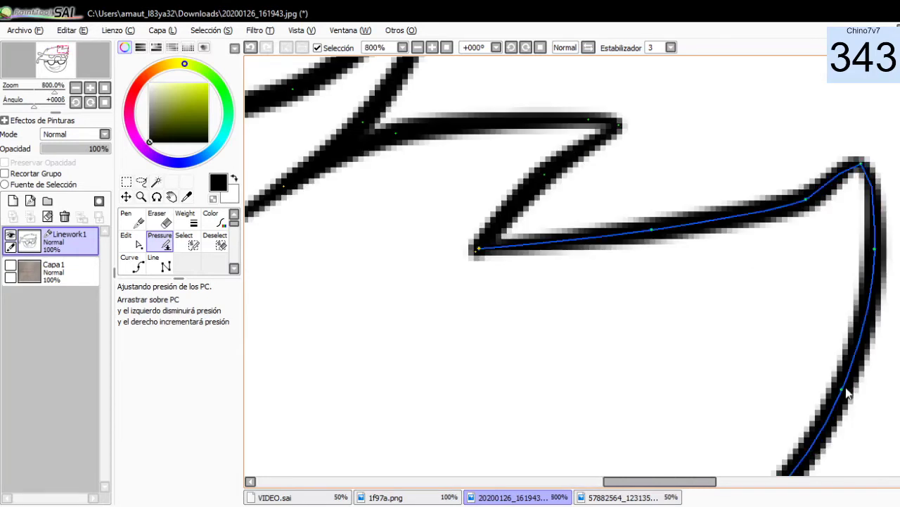
mouse_move(848, 394)
left_mouse_down()
mouse_move(737, 369)
mouse_move(773, 329)
left_mouse_up()
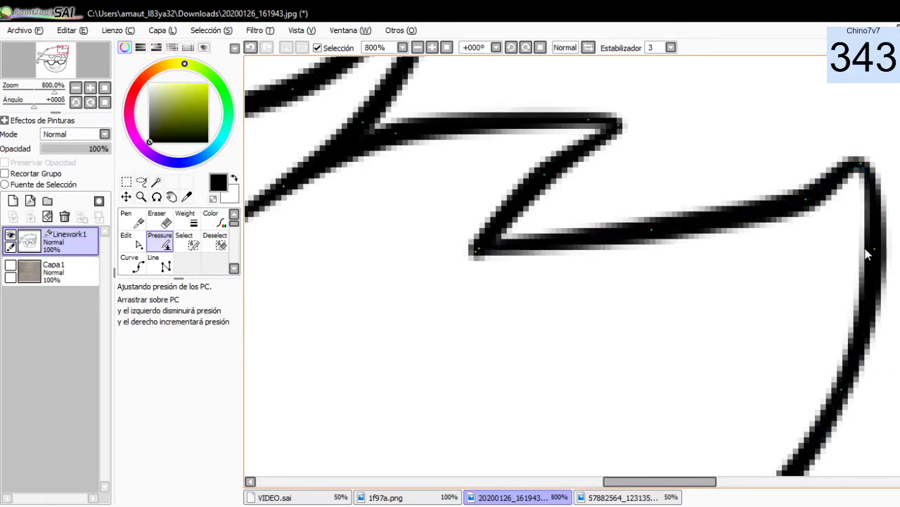
left_click_drag(867, 255, 746, 261)
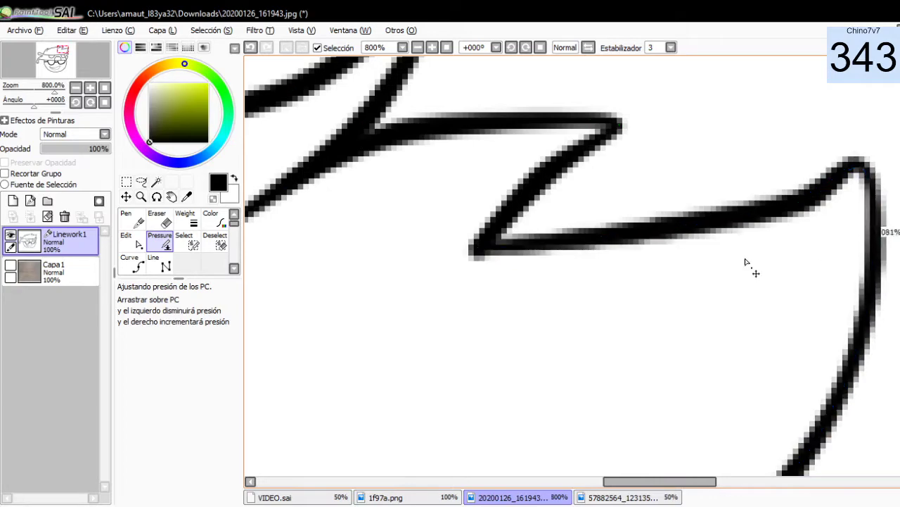
Lower the pressure at a hair stroke corner and along its right segment.
scroll(753, 296, "down", 3)
scroll(760, 334, "down", 2)
scroll(745, 341, "up", 2)
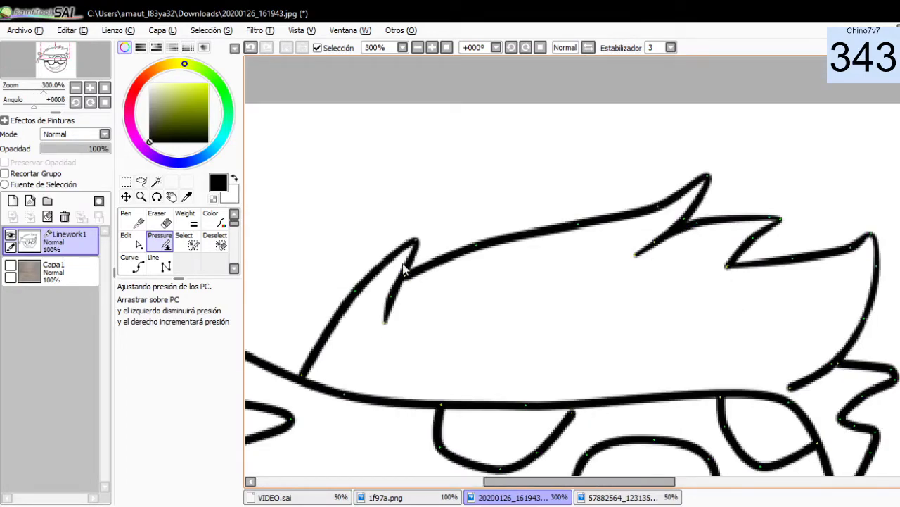
scroll(415, 268, "up", 1)
scroll(415, 268, "up", 2)
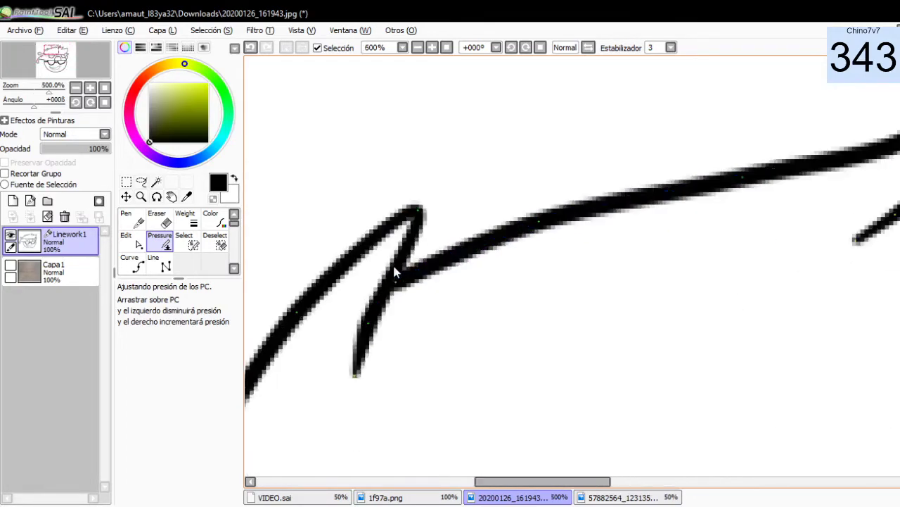
scroll(398, 275, "up", 2)
left_click_drag(403, 290, 389, 306)
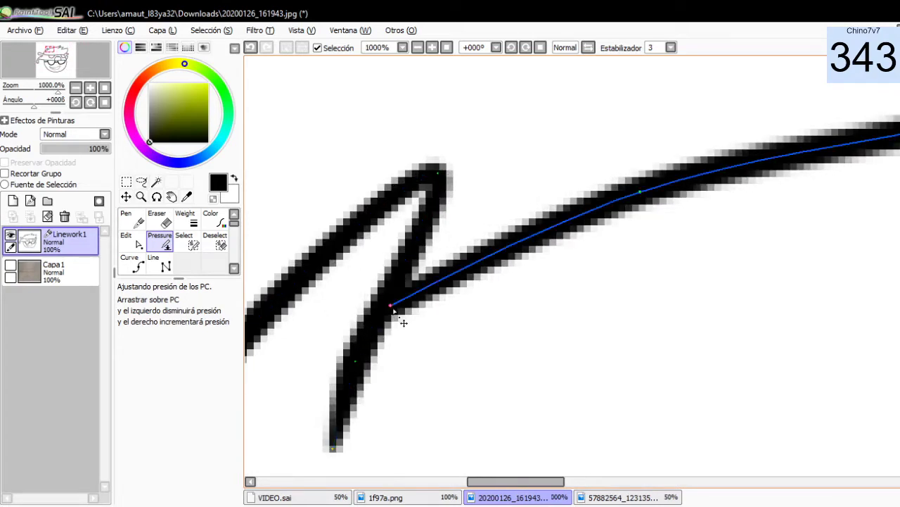
left_click_drag(402, 321, 288, 275)
Reshape the stroke width near the junction, leaving that end at 79% pressure.
scroll(621, 350, "down", 3)
scroll(611, 350, "down", 3)
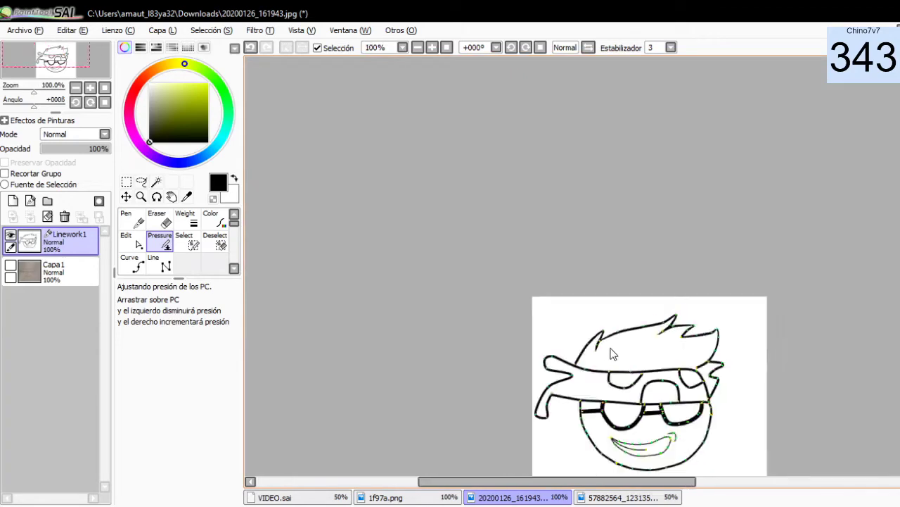
scroll(611, 349, "up", 1)
scroll(543, 368, "up", 3)
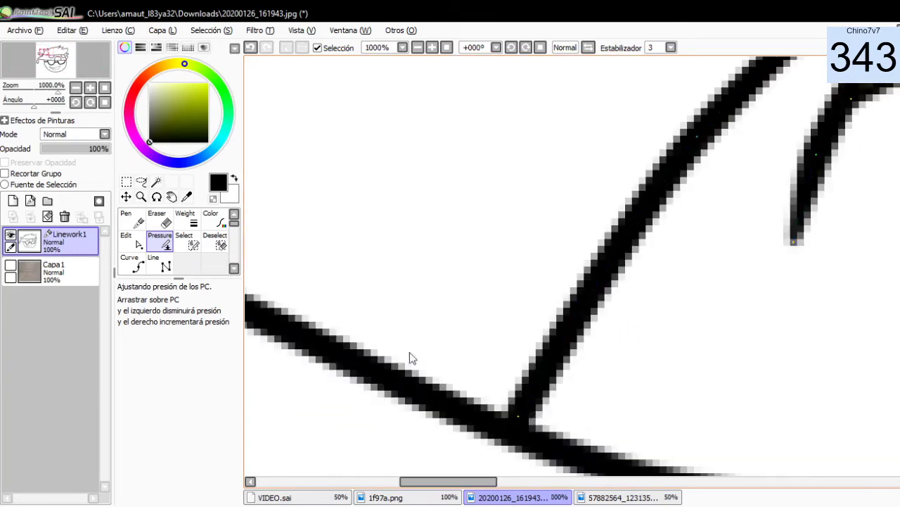
mouse_move(515, 419)
left_mouse_down()
mouse_move(704, 345)
mouse_move(341, 268)
left_mouse_up()
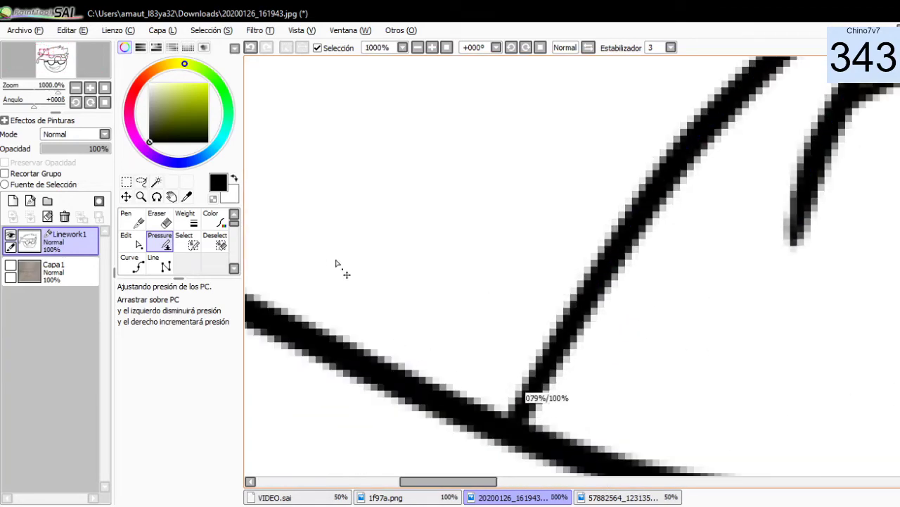
left_click(628, 497)
scroll(681, 232, "down", 2)
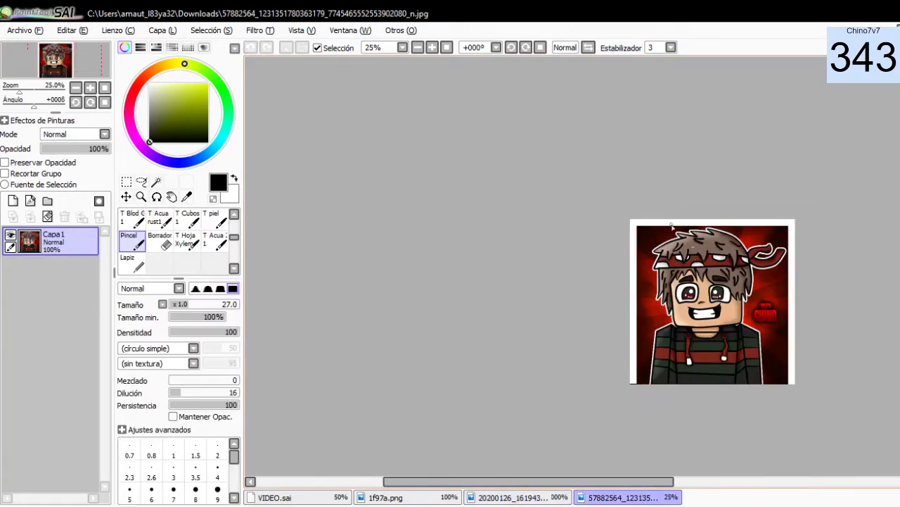
scroll(681, 230, "up", 1)
scroll(686, 233, "up", 5)
scroll(656, 191, "down", 2)
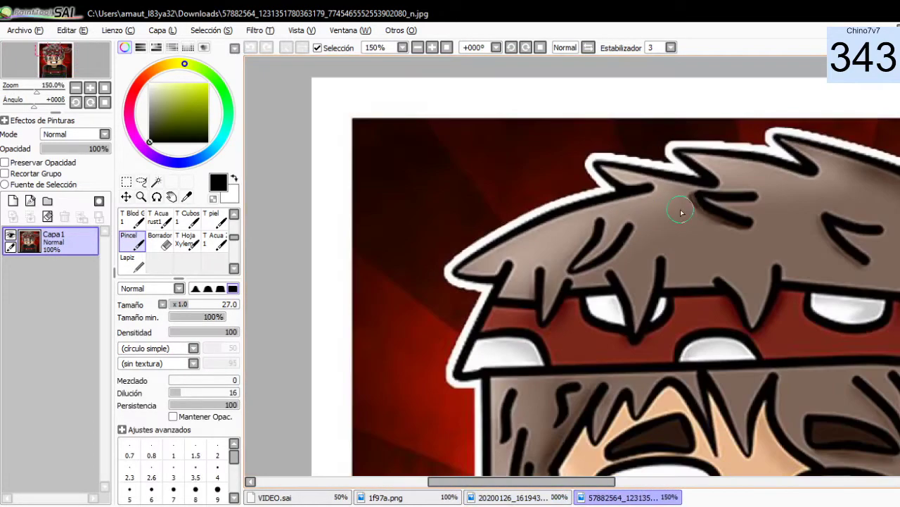
scroll(450, 200, "up", 3)
scroll(549, 227, "down", 2)
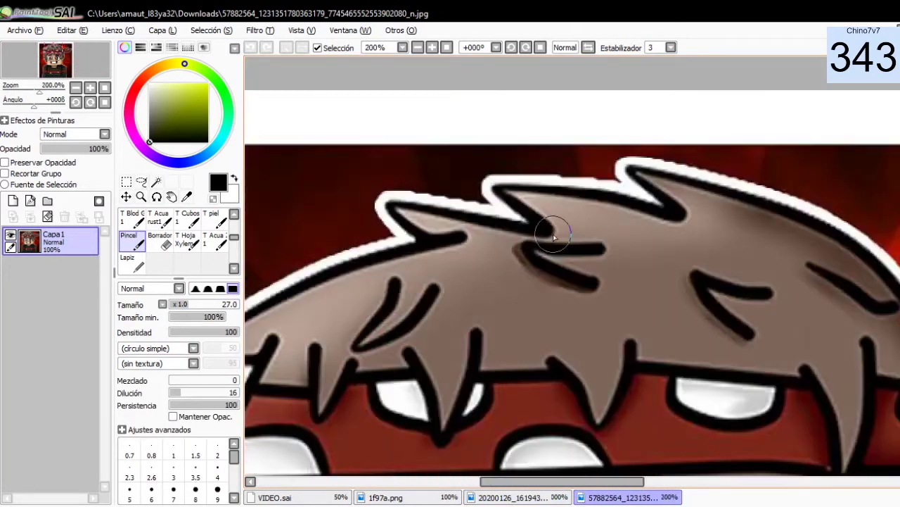
scroll(545, 225, "up", 2)
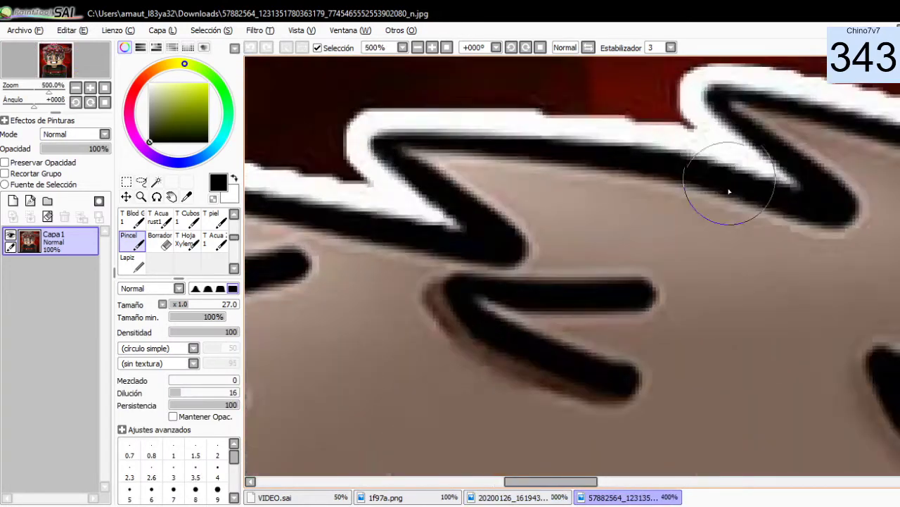
scroll(724, 181, "down", 1)
scroll(809, 324, "down", 2)
scroll(870, 319, "up", 1)
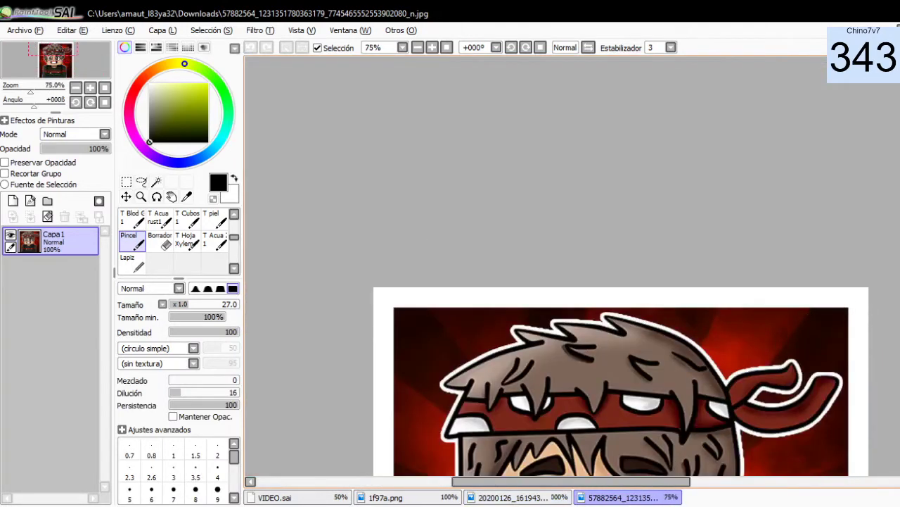
scroll(746, 332, "down", 3)
scroll(613, 373, "up", 2)
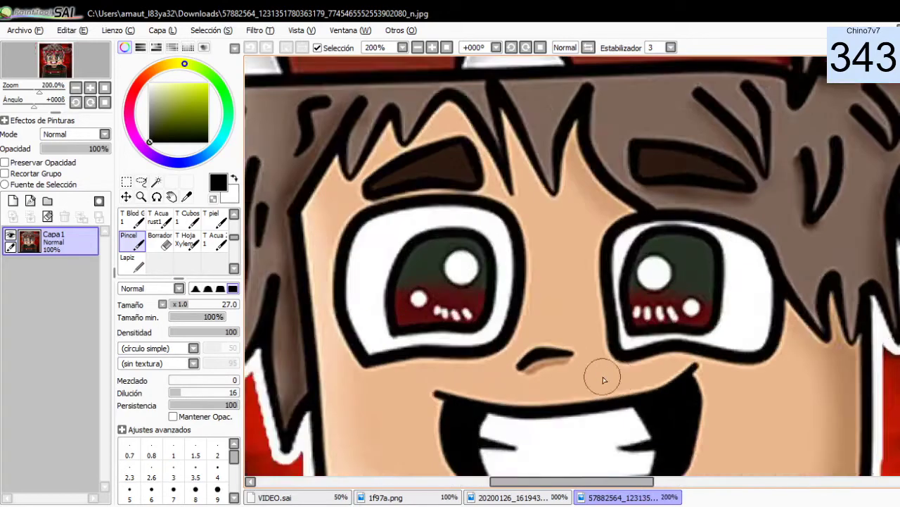
scroll(598, 366, "up", 2)
scroll(562, 352, "up", 1)
scroll(691, 362, "down", 1)
scroll(691, 361, "down", 5)
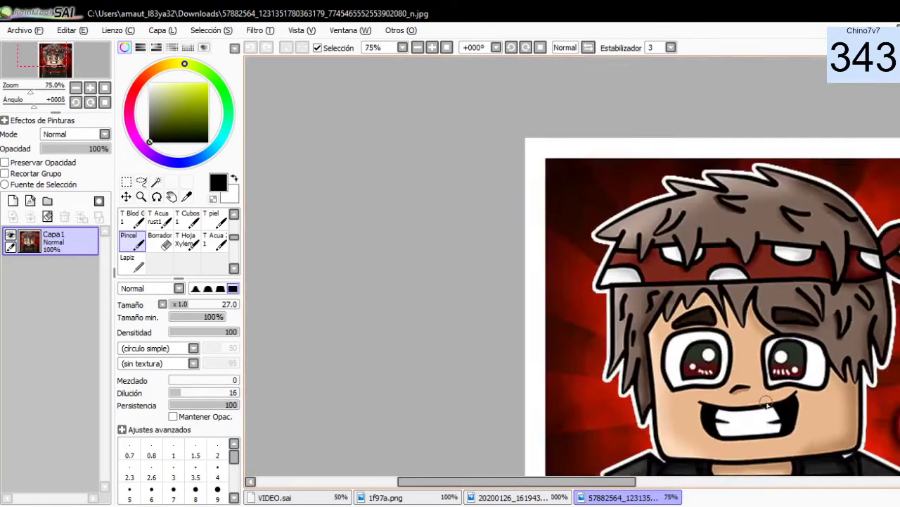
scroll(724, 377, "up", 4)
scroll(724, 358, "up", 2)
scroll(774, 426, "down", 6)
scroll(806, 409, "up", 1)
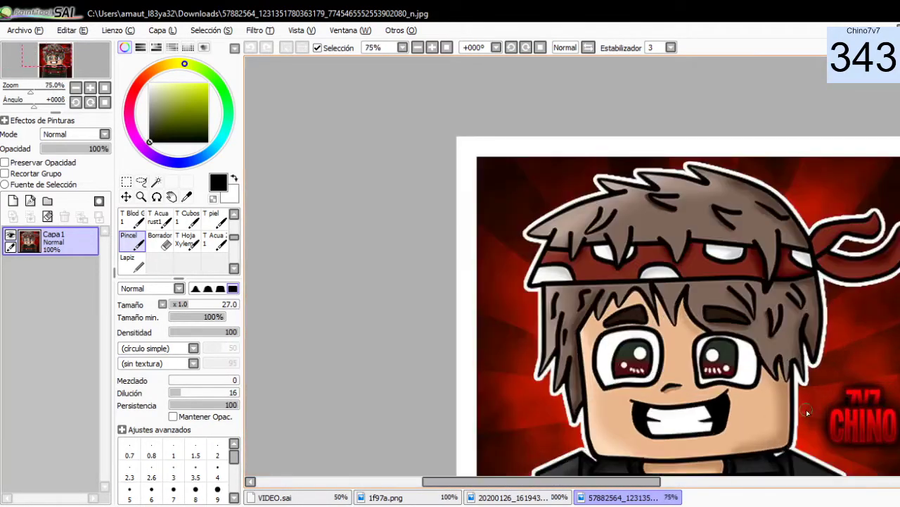
scroll(824, 375, "up", 1)
scroll(833, 377, "down", 1)
scroll(834, 377, "down", 1)
scroll(854, 316, "up", 2)
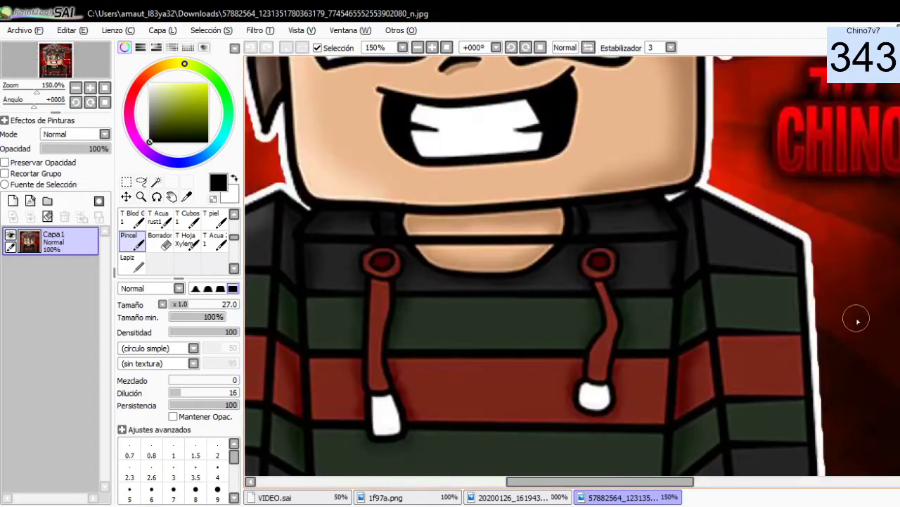
scroll(693, 244, "up", 2)
scroll(791, 391, "down", 4)
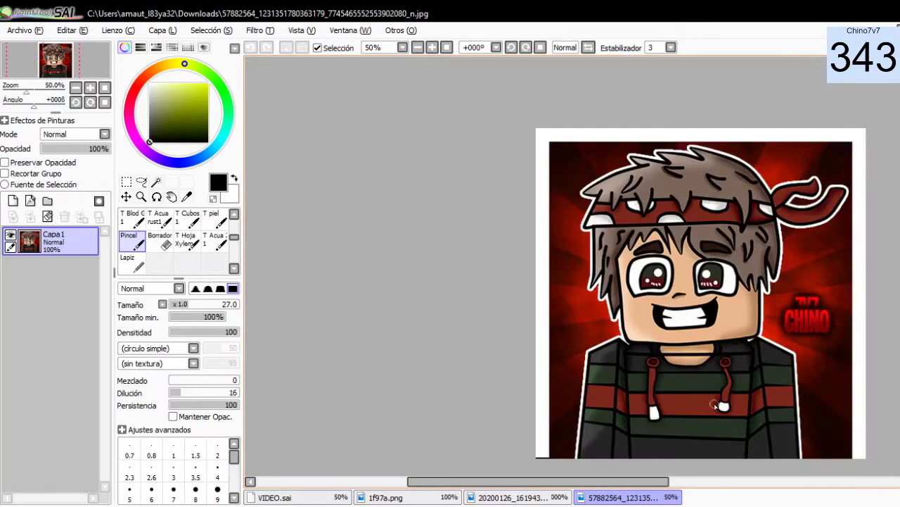
In the sunglasses sketch, thin the U-shaped curve's ends and flatten its bottom.
left_click(524, 498)
scroll(602, 356, "down", 4)
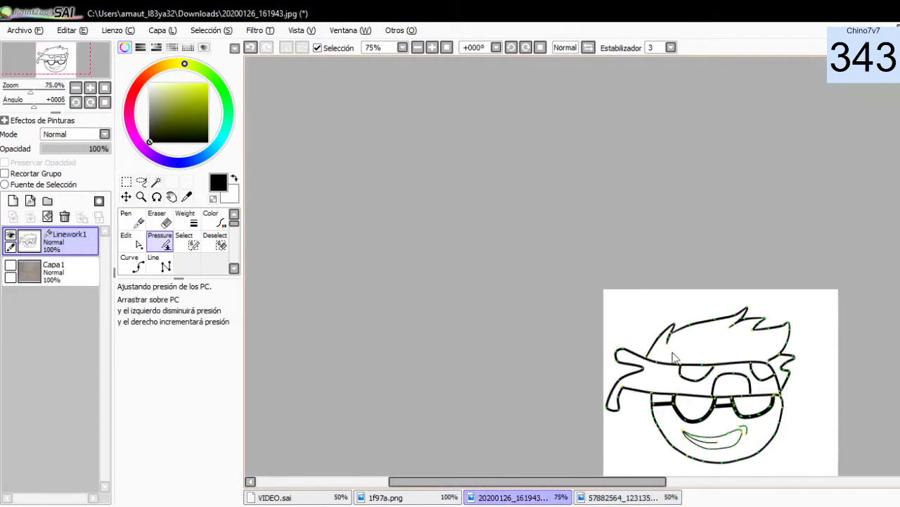
scroll(757, 351, "up", 2)
scroll(753, 254, "down", 2)
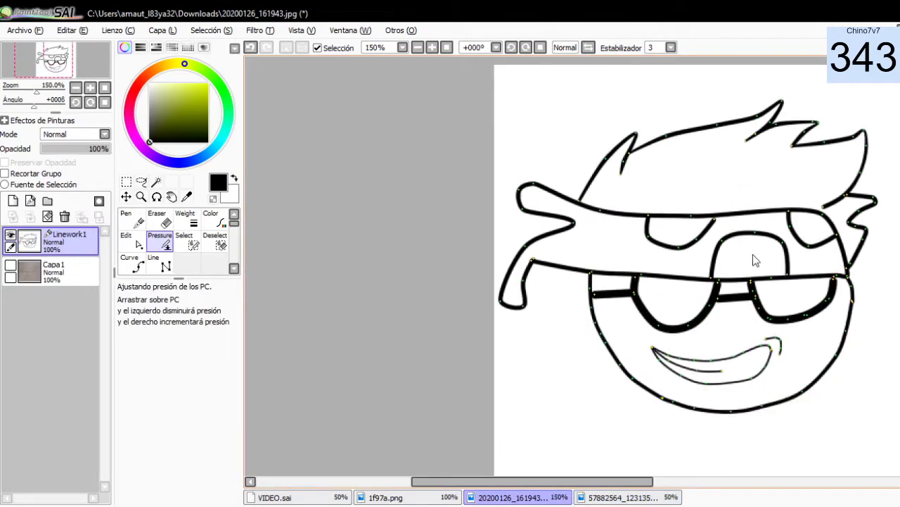
scroll(752, 254, "up", 3)
scroll(700, 163, "up", 1)
scroll(700, 163, "up", 1)
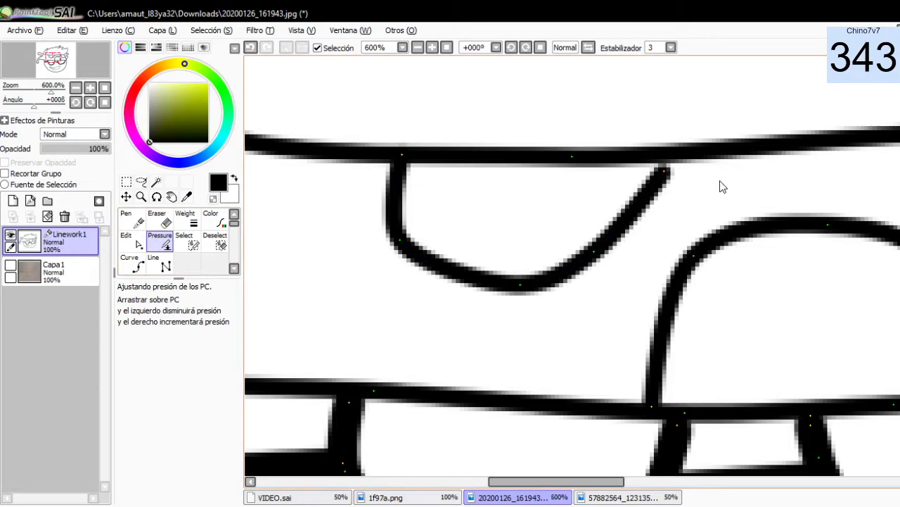
scroll(664, 157, "up", 3)
scroll(627, 181, "down", 2)
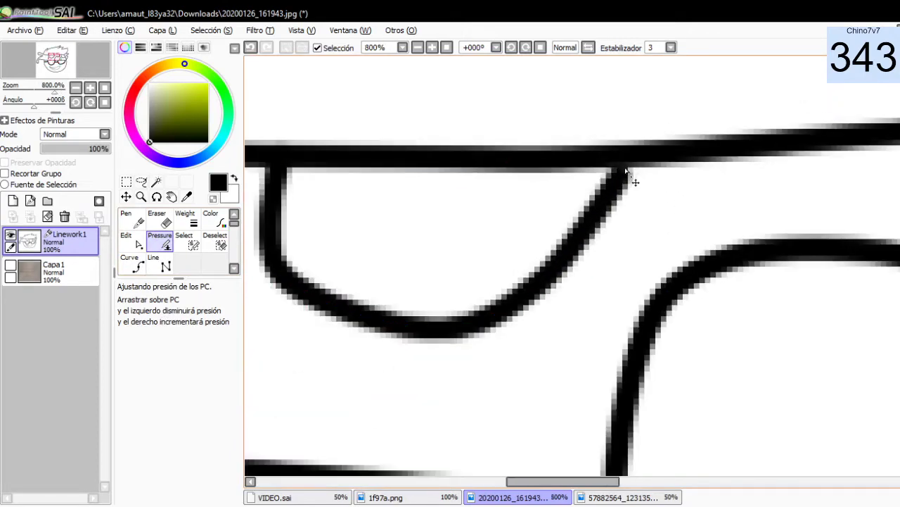
left_click_drag(619, 177, 382, 192)
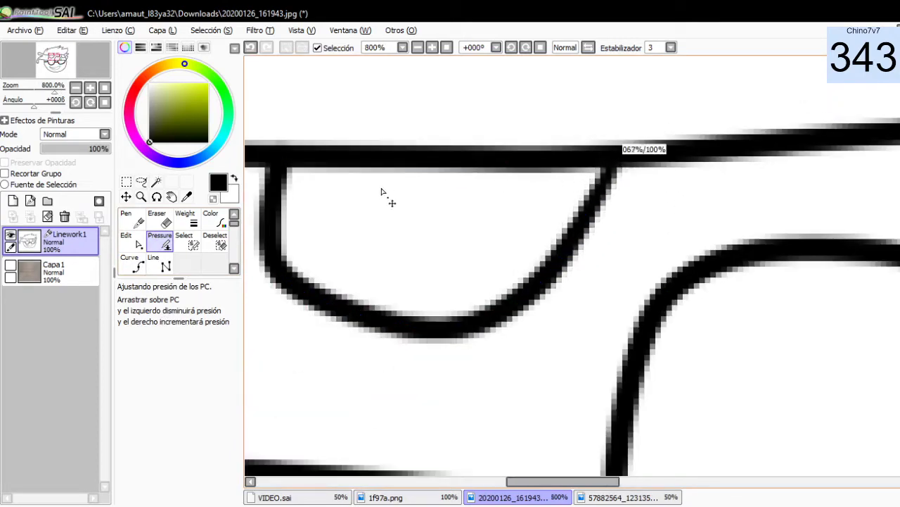
left_click_drag(280, 162, 278, 215)
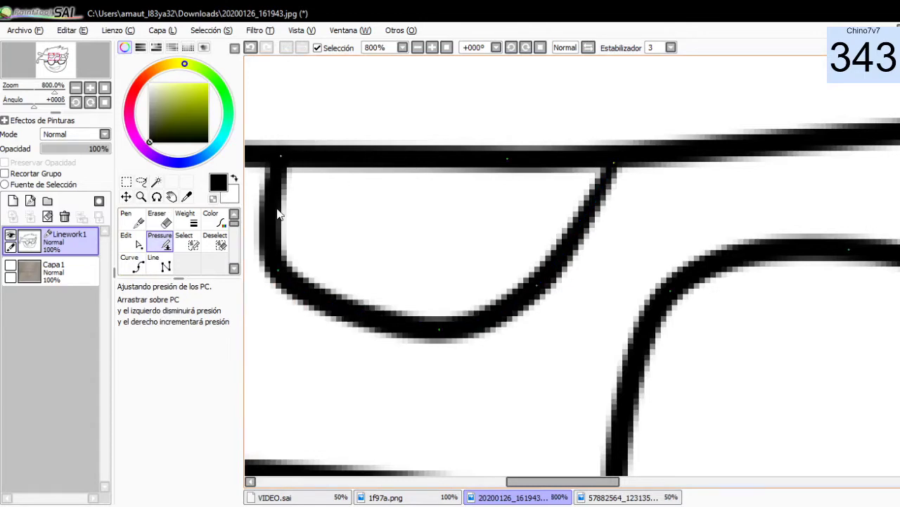
mouse_move(439, 328)
left_mouse_down()
mouse_move(403, 309)
mouse_move(401, 330)
mouse_move(548, 276)
mouse_move(558, 286)
mouse_move(570, 262)
left_mouse_up()
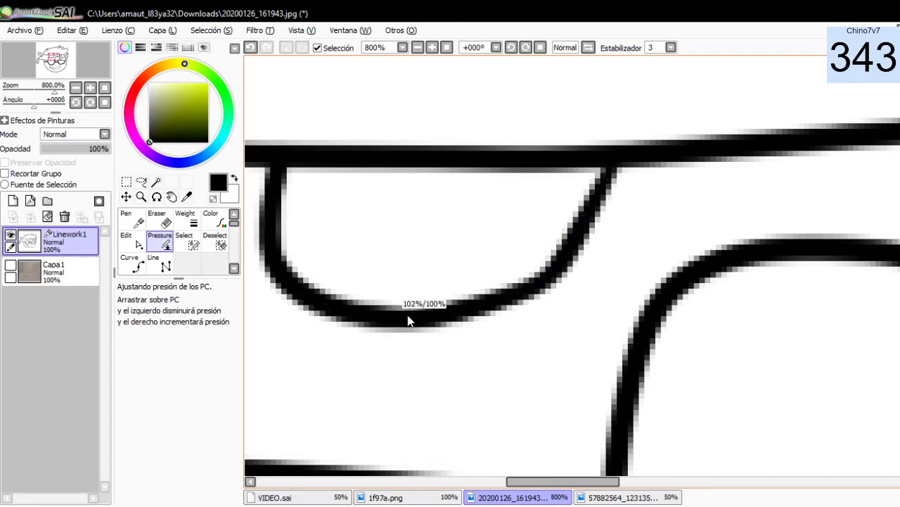
left_click_drag(412, 299, 288, 342)
left_click_drag(282, 160, 289, 163)
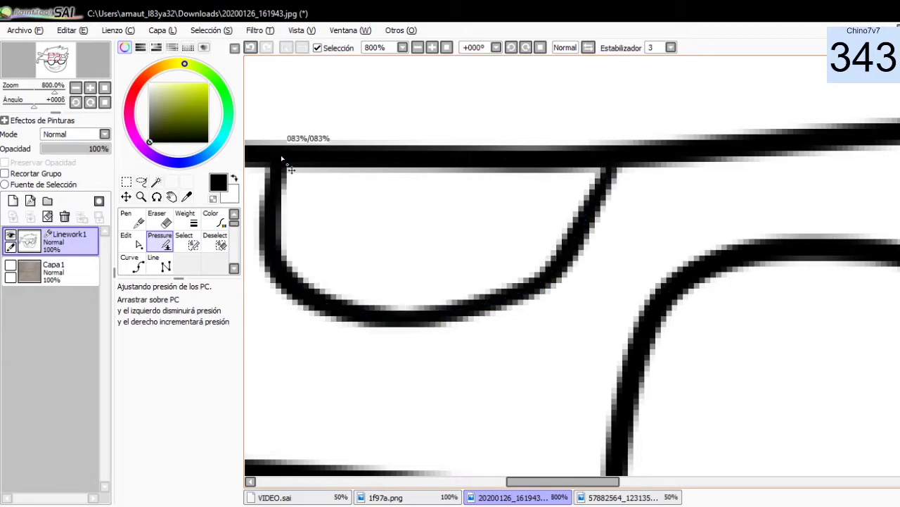
Taper the glasses bar's left end and thicken the lens curve's top, bottom and right side.
scroll(594, 338, "down", 2)
scroll(661, 378, "down", 3)
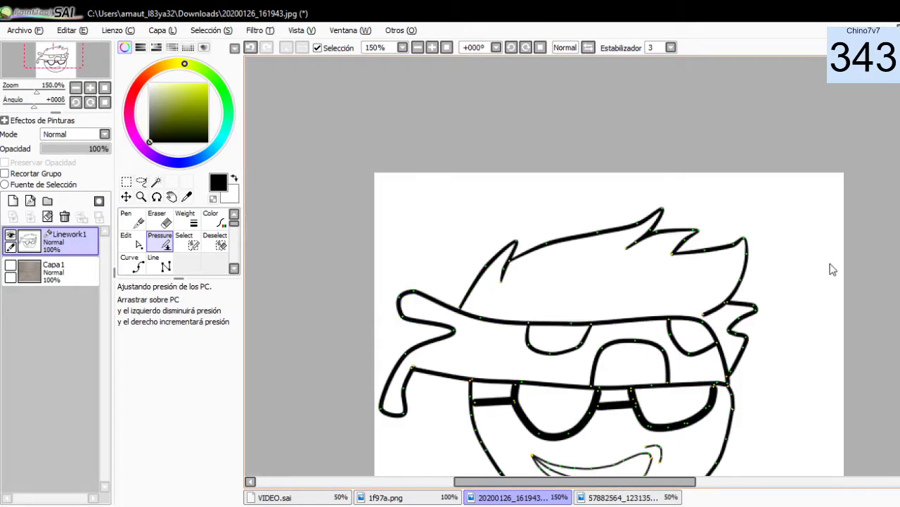
scroll(492, 281, "down", 3)
scroll(492, 194, "up", 3)
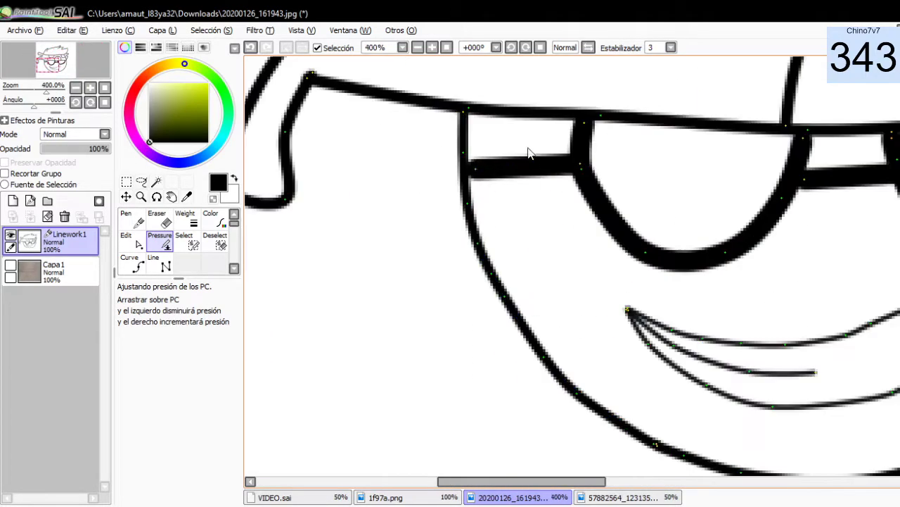
scroll(529, 153, "up", 2)
left_click_drag(456, 173, 345, 227)
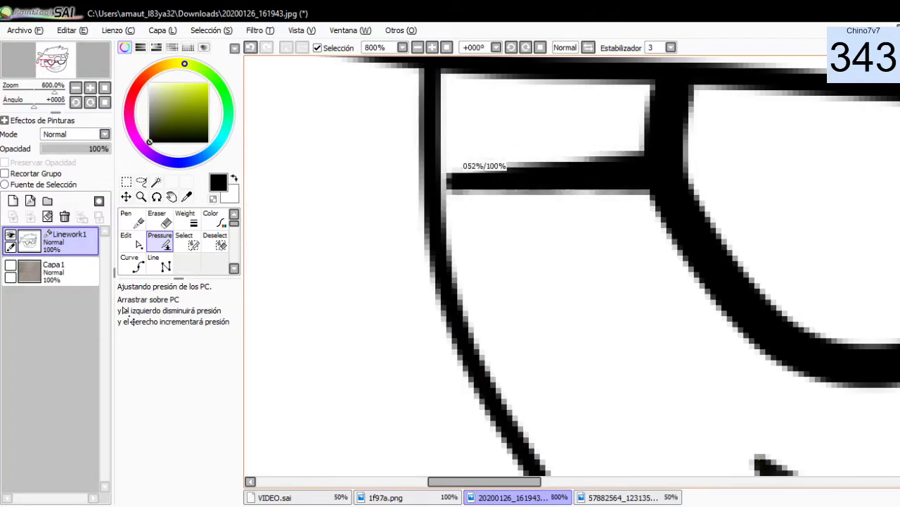
left_click_drag(458, 184, 435, 186)
scroll(620, 236, "down", 3)
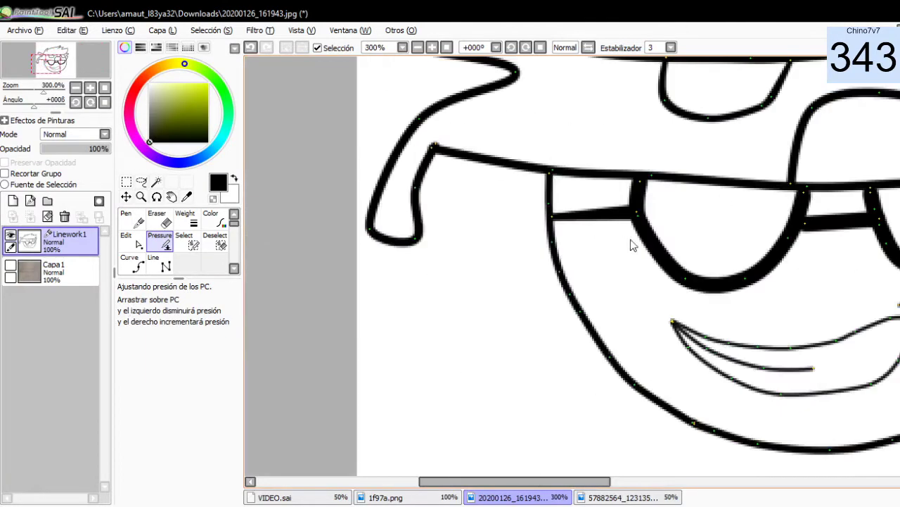
scroll(764, 209, "up", 1)
scroll(551, 176, "up", 1)
mouse_move(539, 167)
left_mouse_down()
mouse_move(465, 180)
mouse_move(527, 154)
mouse_move(408, 194)
left_mouse_up()
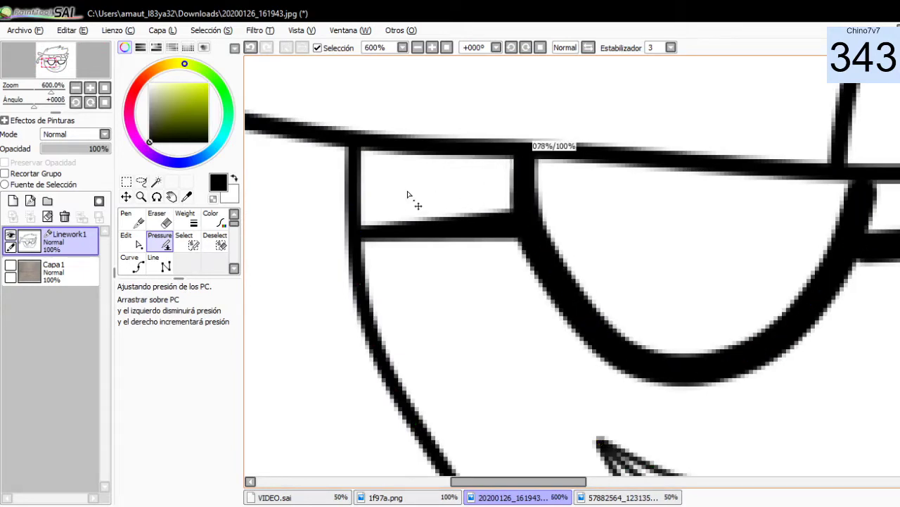
left_click_drag(636, 361, 648, 365)
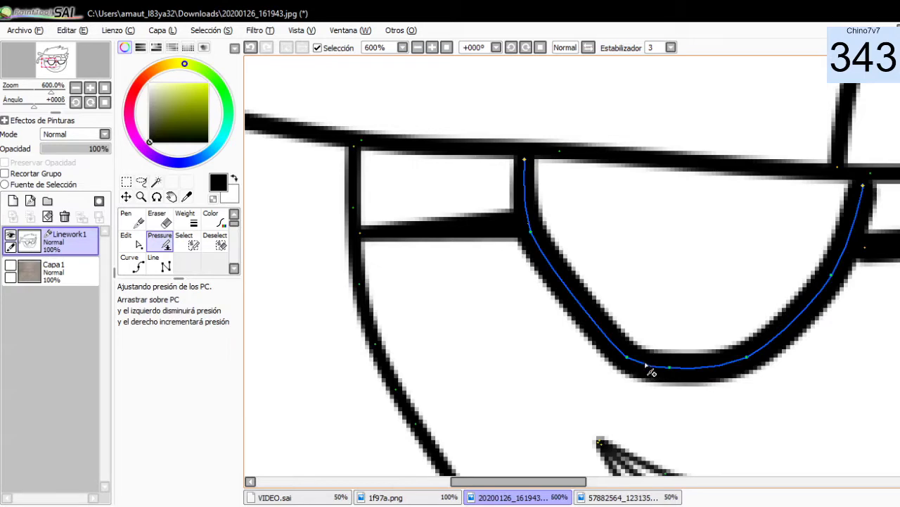
key("ctrl+z")
left_click_drag(633, 362, 643, 352)
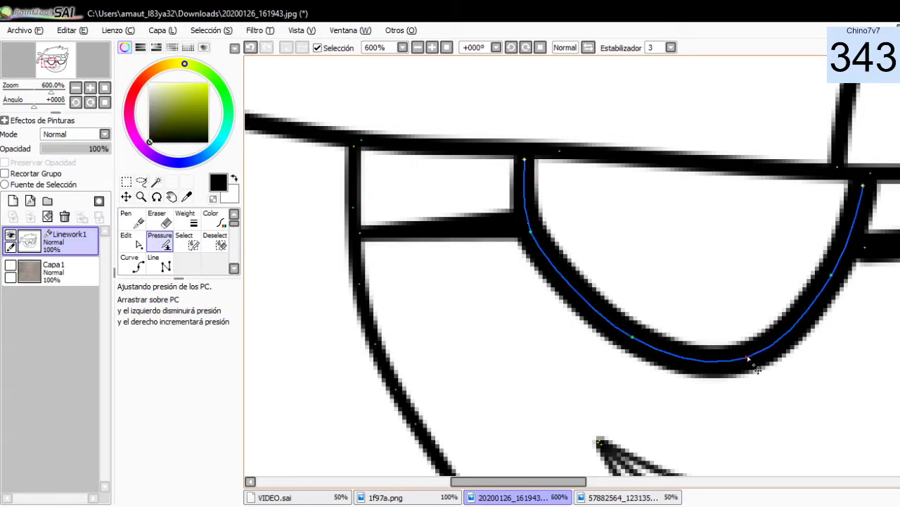
left_click_drag(747, 357, 754, 345)
mouse_move(863, 185)
left_mouse_down()
mouse_move(873, 197)
mouse_move(856, 195)
left_mouse_up()
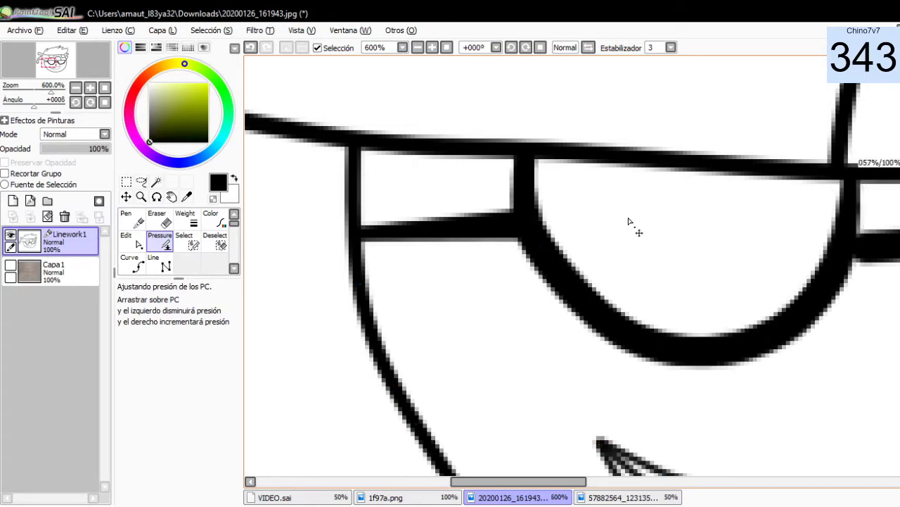
Thin the horizontal glasses bridge stroke and adjust the mouth line's tip thickness.
scroll(892, 382, "down", 1)
scroll(866, 394, "down", 1)
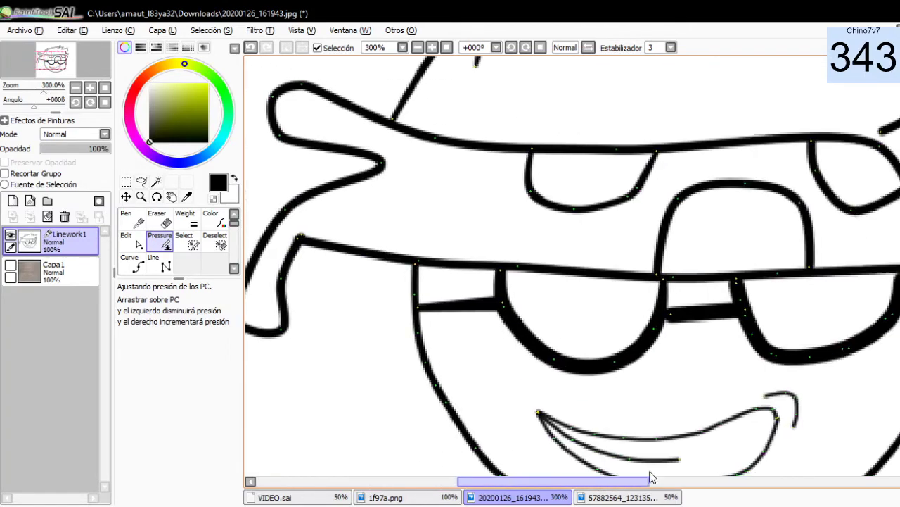
left_click_drag(591, 482, 689, 482)
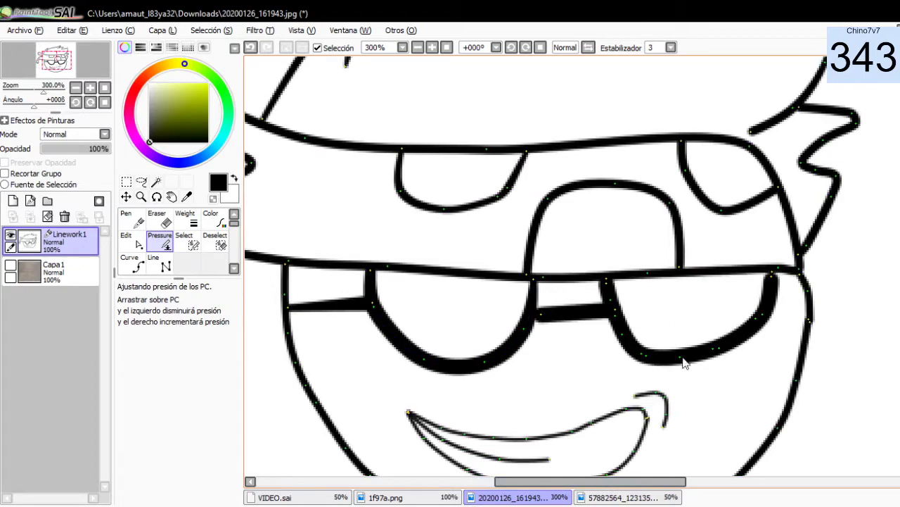
scroll(519, 330, "up", 2)
scroll(554, 296, "up", 2)
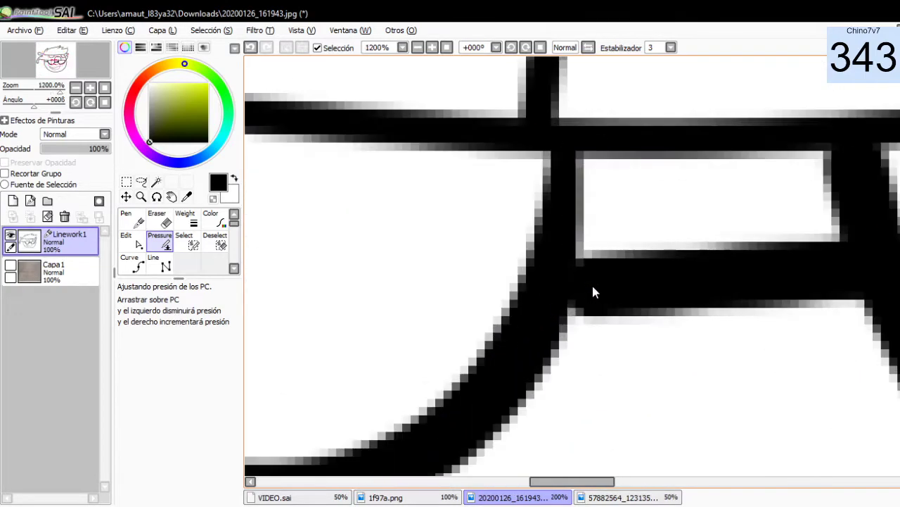
mouse_move(578, 281)
left_mouse_down()
mouse_move(635, 267)
mouse_move(444, 368)
left_mouse_up()
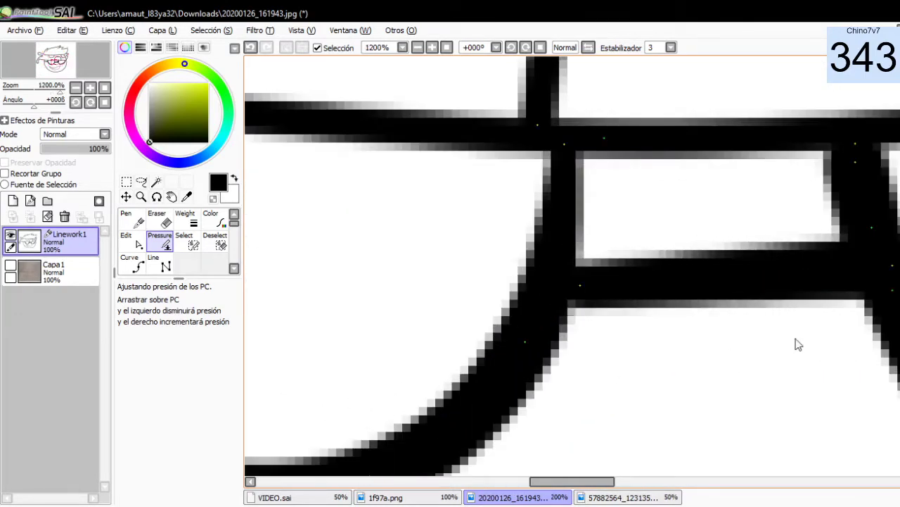
left_click_drag(583, 284, 619, 318)
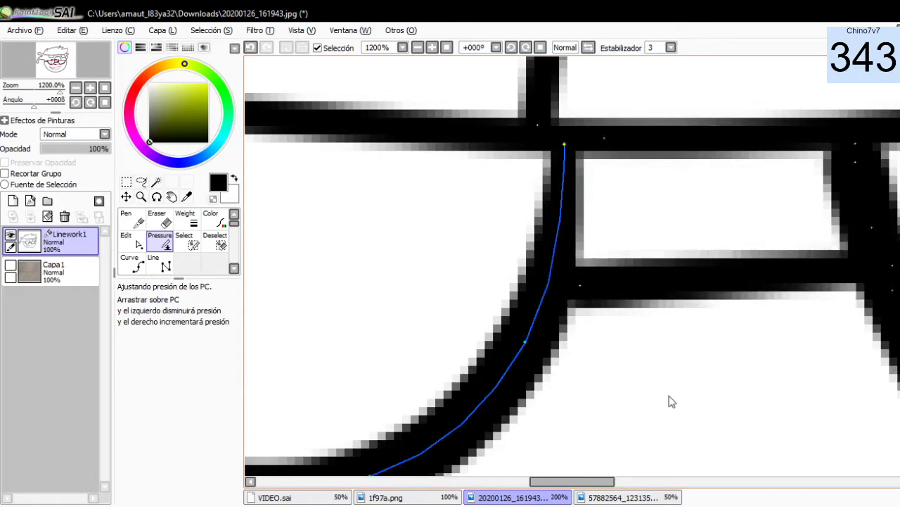
scroll(669, 400, "down", 2)
scroll(725, 398, "down", 2)
scroll(861, 338, "up", 1)
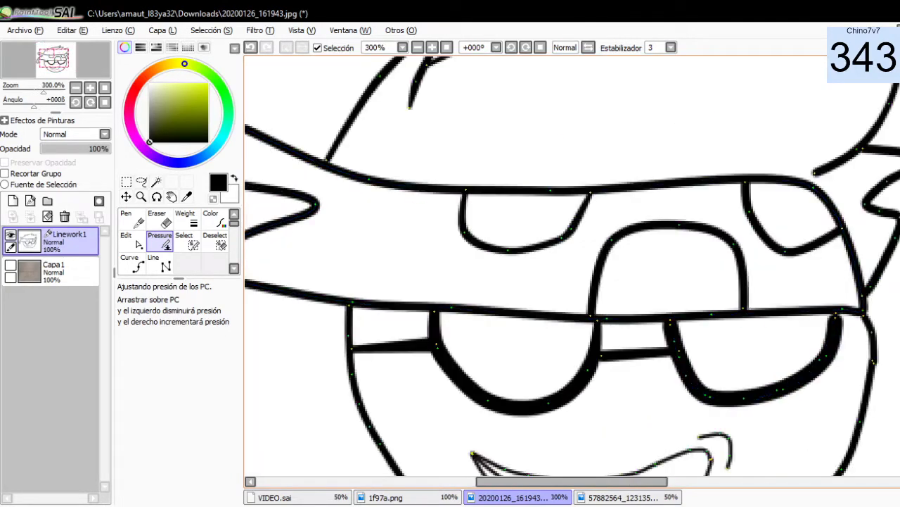
scroll(478, 177, "down", 5)
scroll(479, 176, "up", 1)
scroll(663, 115, "down", 1)
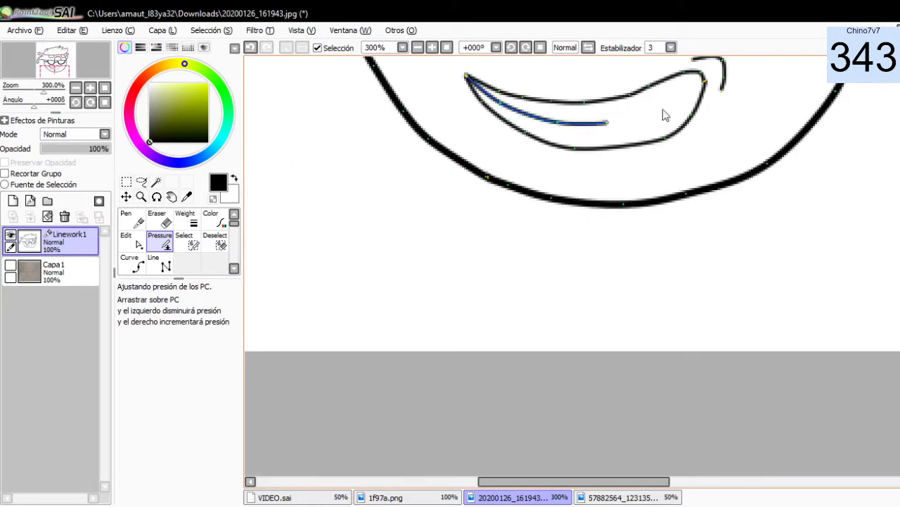
scroll(469, 227, "up", 1)
scroll(488, 284, "up", 2)
scroll(446, 312, "up", 2)
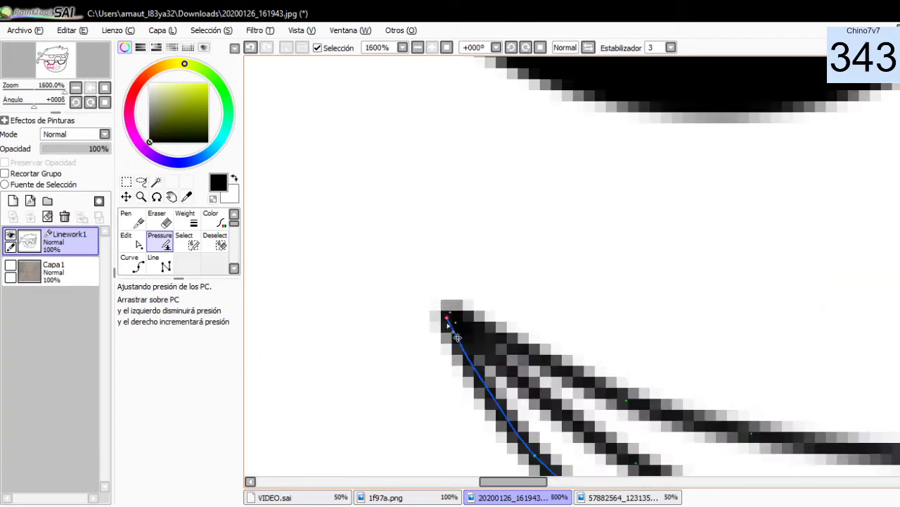
mouse_move(447, 311)
left_mouse_down()
mouse_move(479, 309)
mouse_move(261, 382)
left_mouse_up()
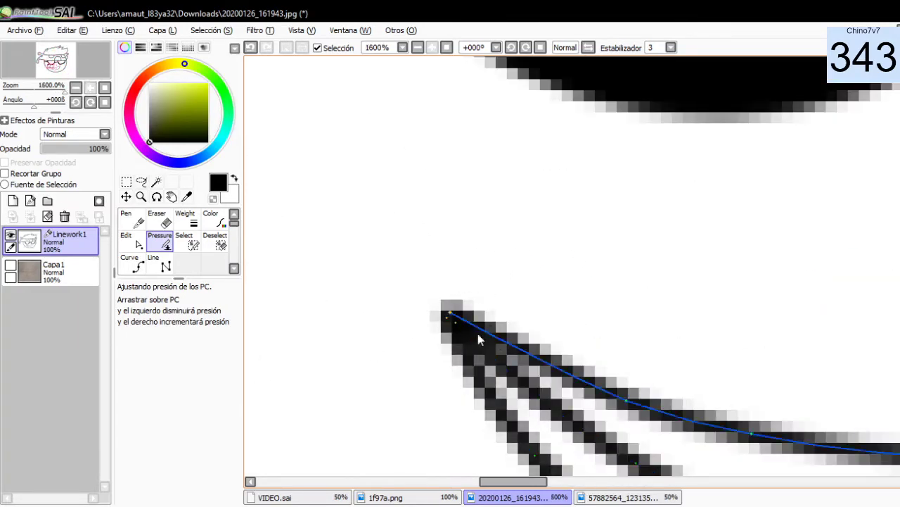
Thin the end of the headband's tail stroke with the Pressure tool.
scroll(597, 358, "down", 3)
scroll(805, 392, "down", 2)
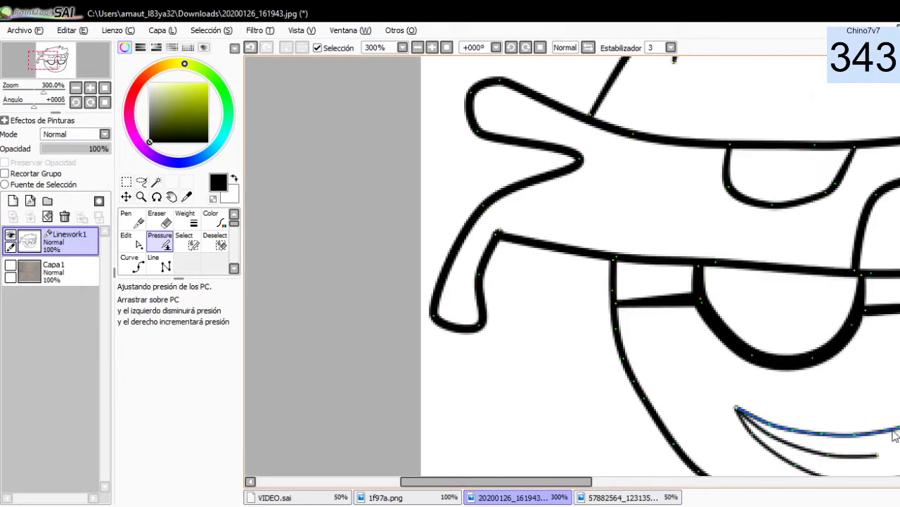
scroll(708, 418, "up", 1)
scroll(567, 426, "up", 2)
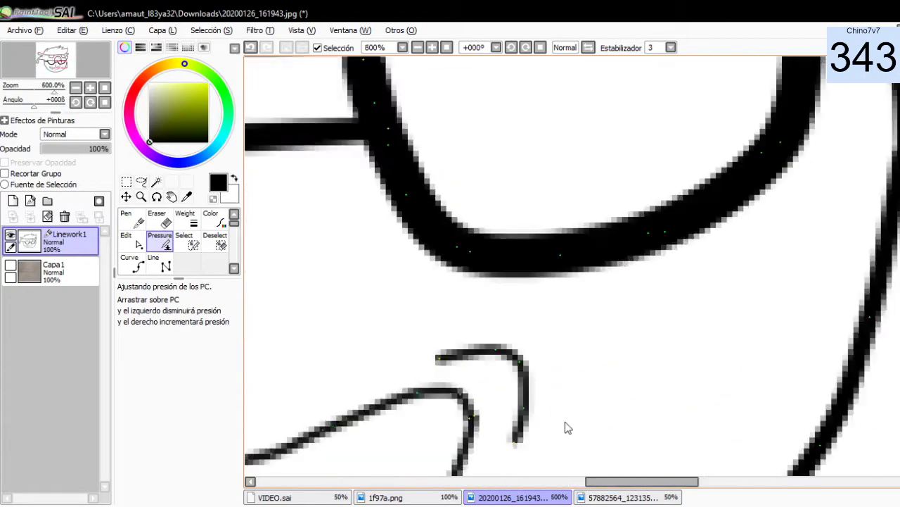
scroll(507, 440, "up", 1)
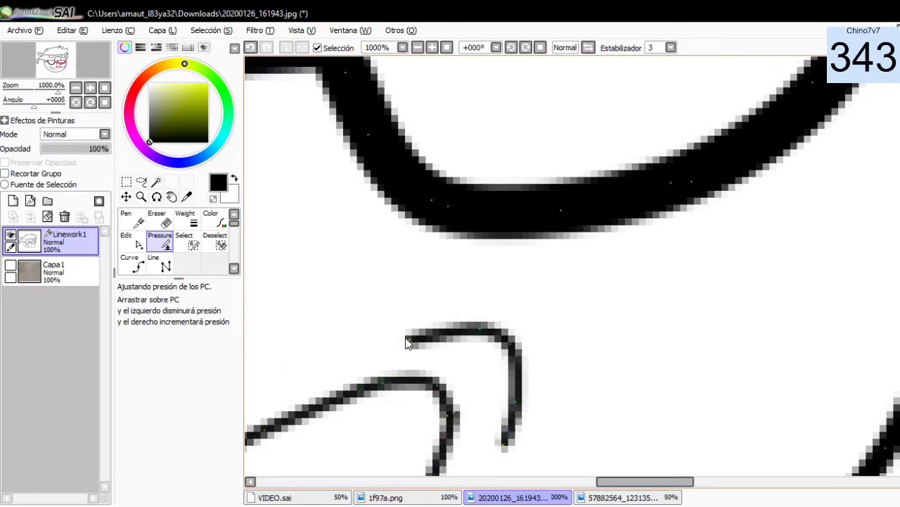
scroll(535, 344, "down", 2)
scroll(553, 336, "down", 3)
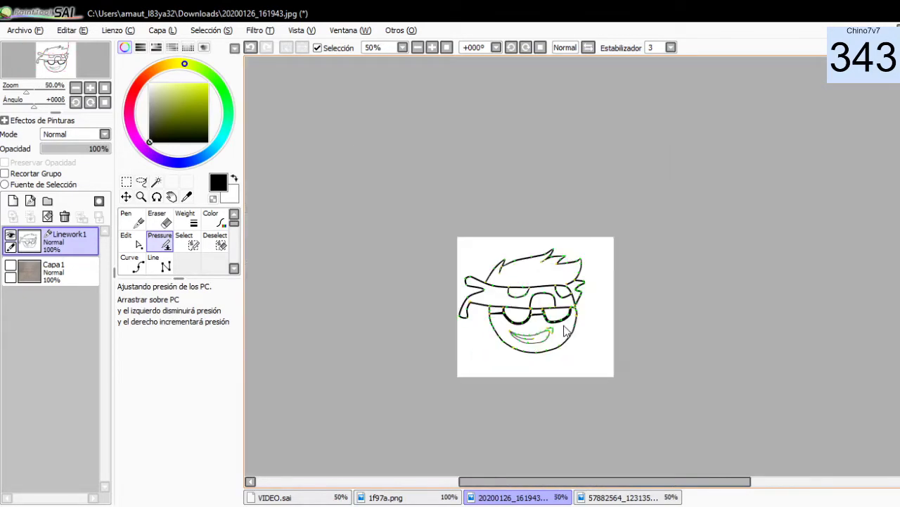
scroll(565, 330, "up", 3)
left_click_drag(277, 304, 249, 309)
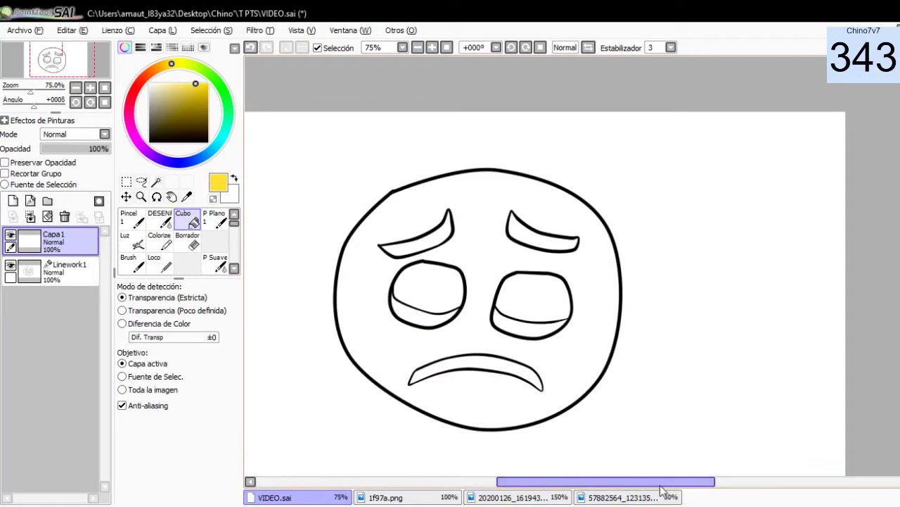
left_click_drag(606, 481, 583, 481)
scroll(816, 248, "down", 1)
scroll(820, 246, "down", 2)
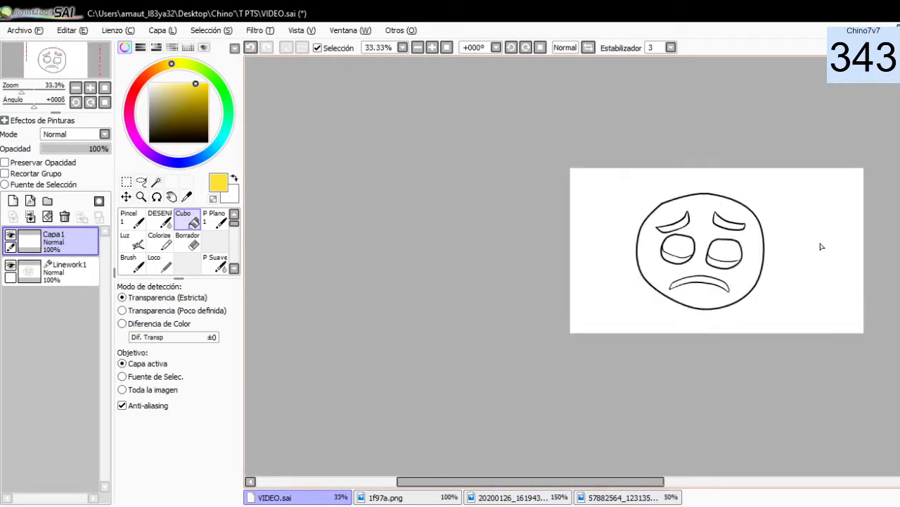
scroll(820, 246, "up", 2)
scroll(812, 249, "down", 1)
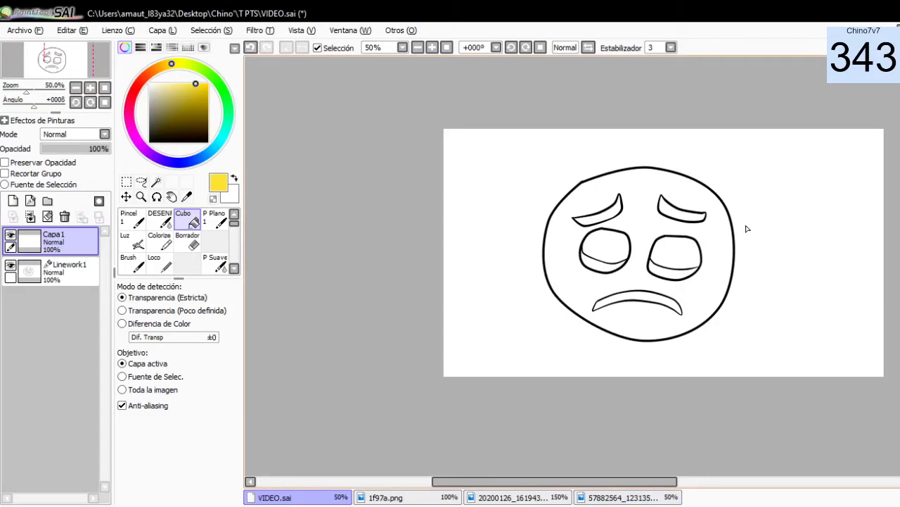
left_click(405, 498)
scroll(520, 253, "up", 2)
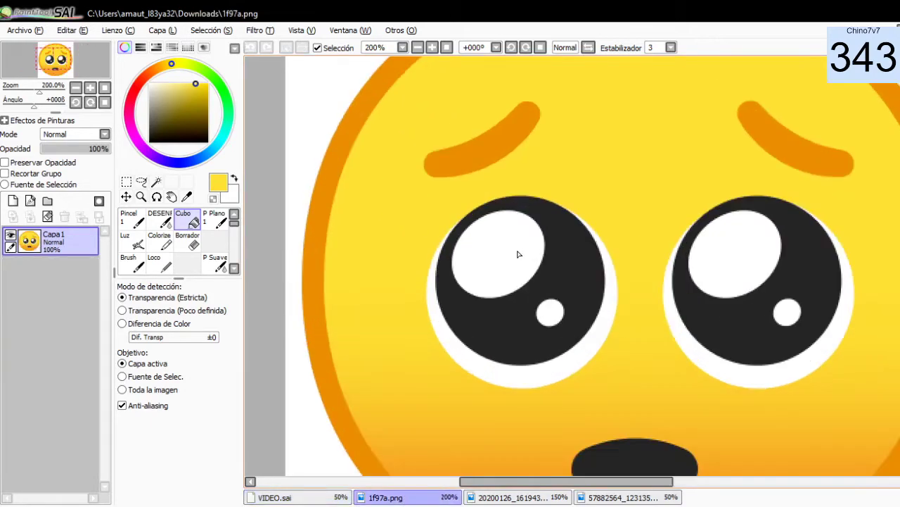
scroll(579, 263, "up", 2)
scroll(619, 287, "down", 4)
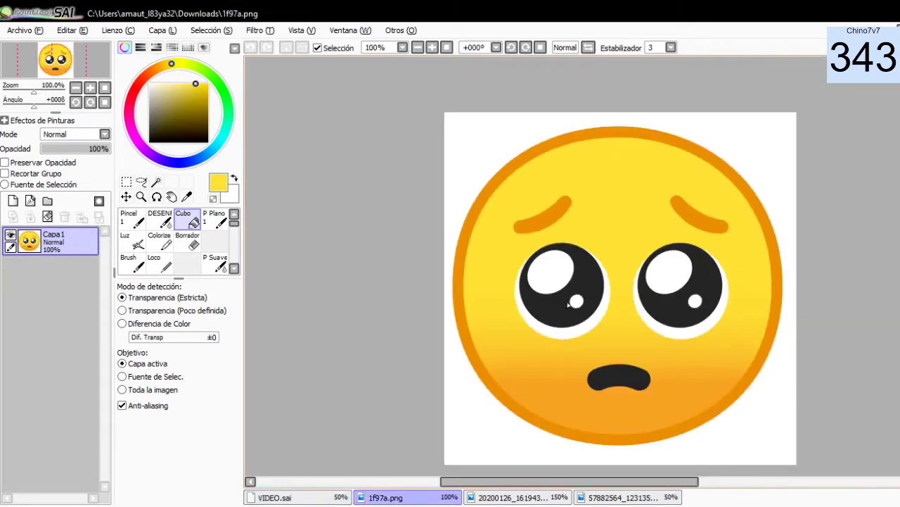
scroll(569, 304, "up", 2)
left_click(298, 501)
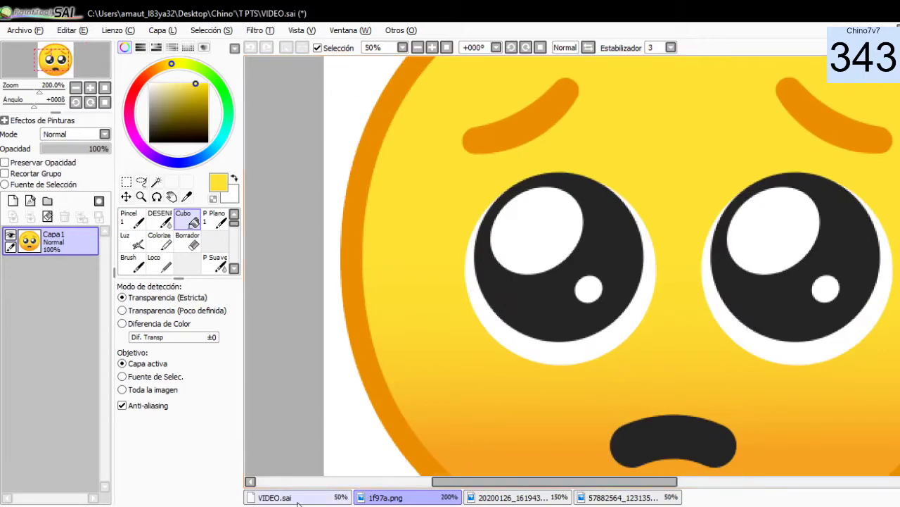
scroll(654, 247, "up", 2)
scroll(510, 263, "up", 2)
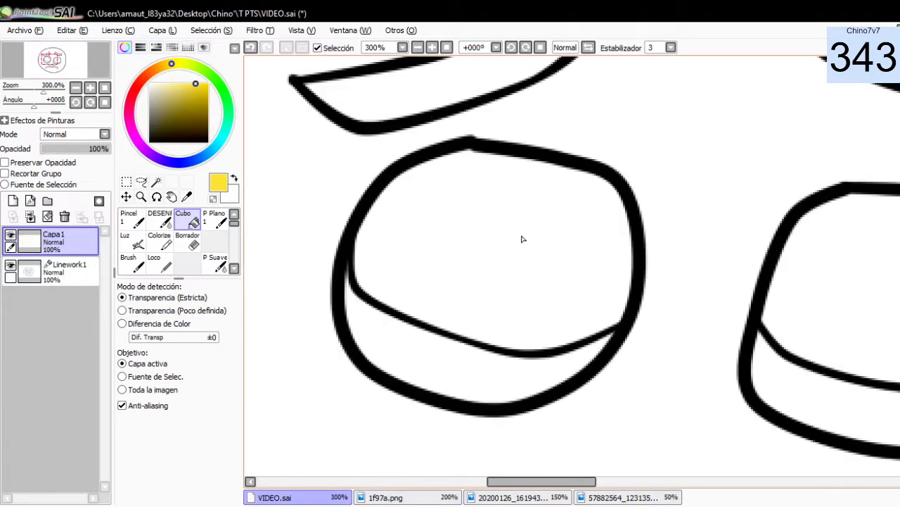
scroll(559, 285, "down", 1)
scroll(677, 277, "down", 1)
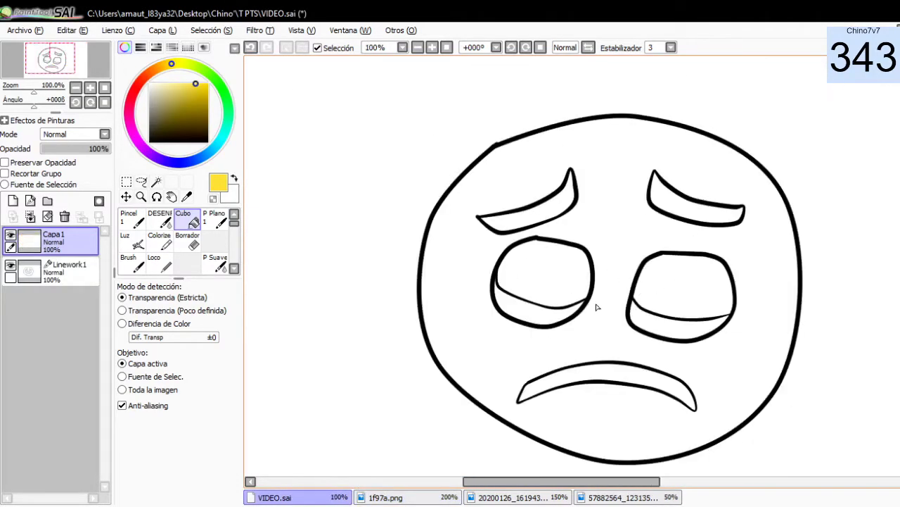
Delete Capa1, glance at the other open images, and add a new empty layer in VIDEO.sai.
left_click(64, 216)
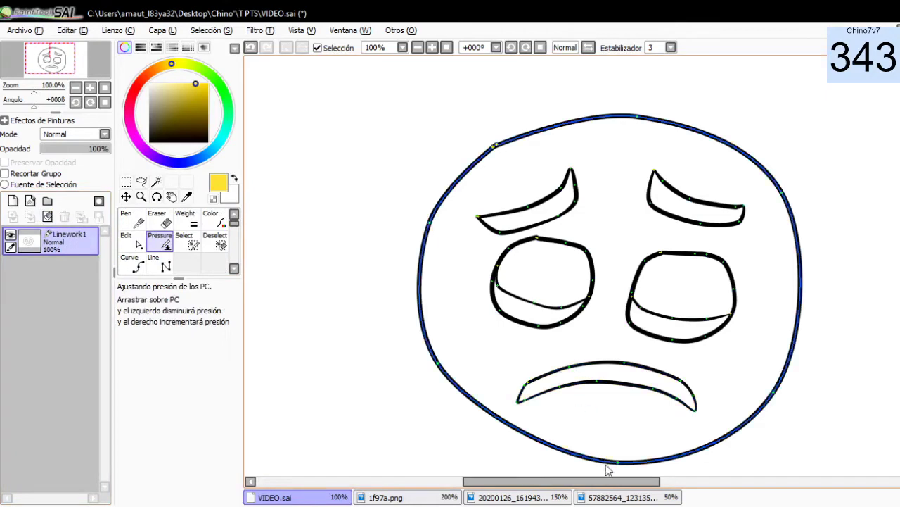
left_click(617, 497)
left_click(490, 497)
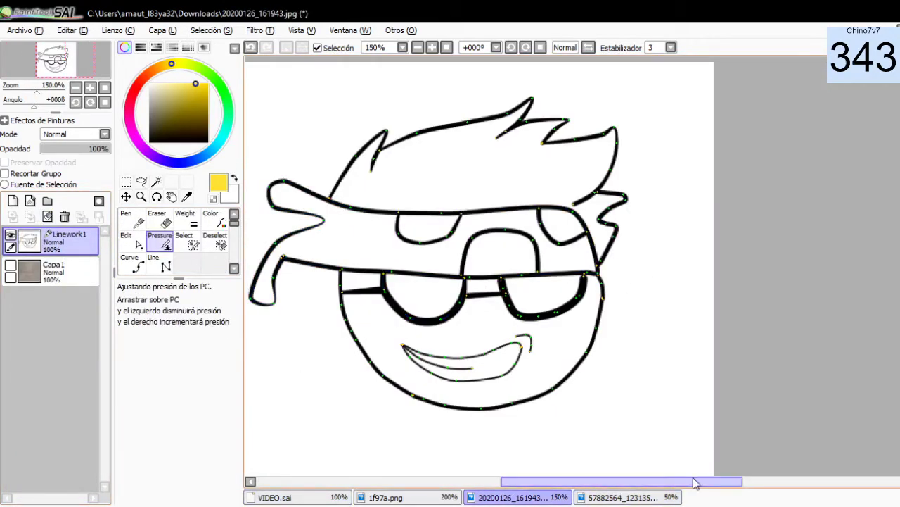
left_click_drag(694, 481, 673, 480)
left_click(310, 498)
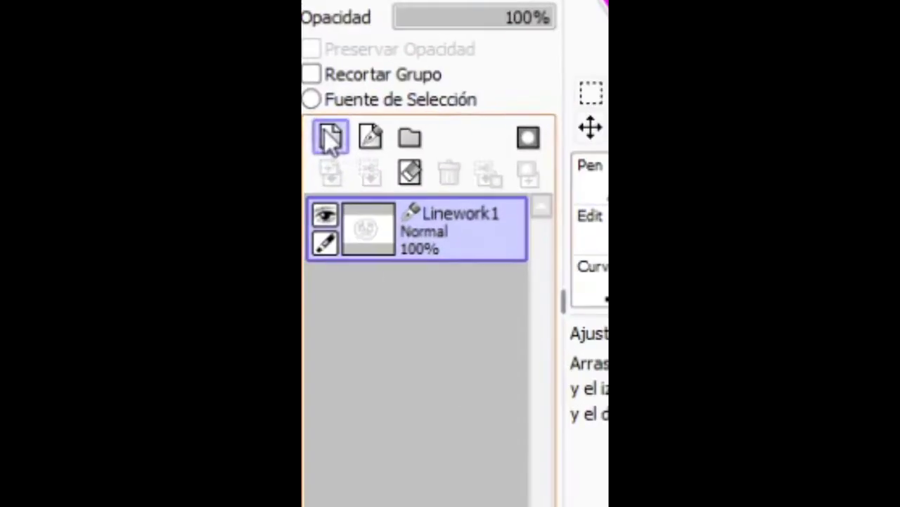
left_click(13, 201)
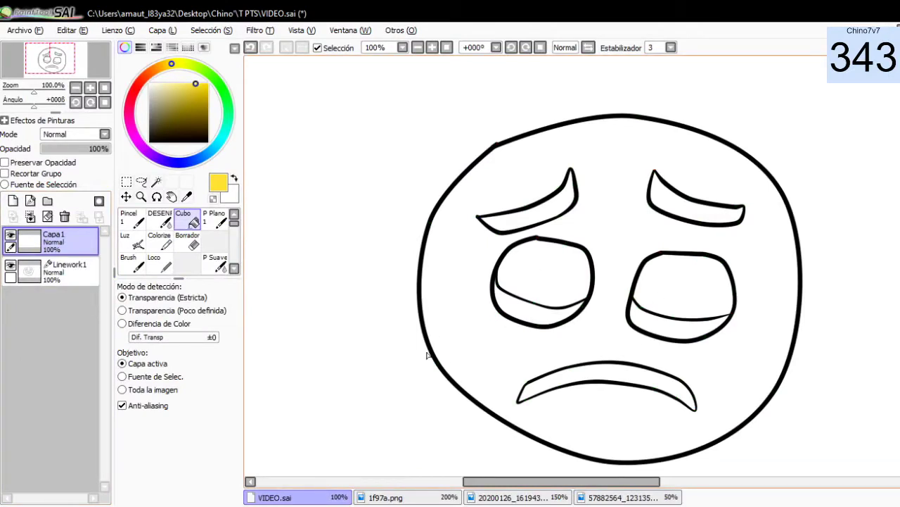
Magic-wand select the face interior on Linework1, then make Capa1 the active layer.
left_click(59, 275)
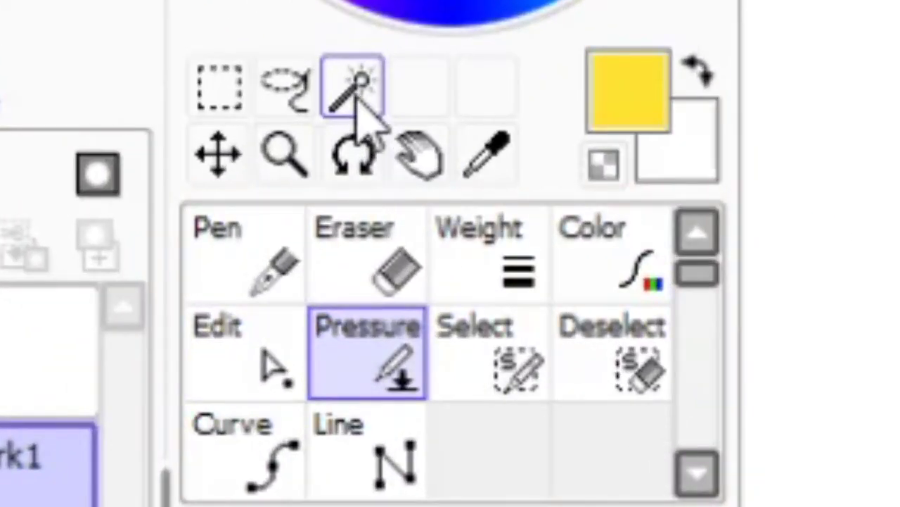
left_click(360, 95)
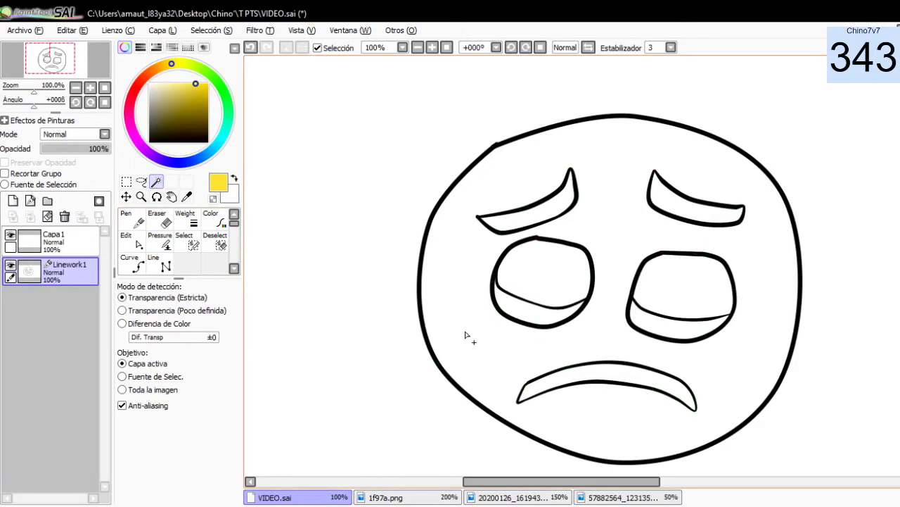
left_click(606, 323)
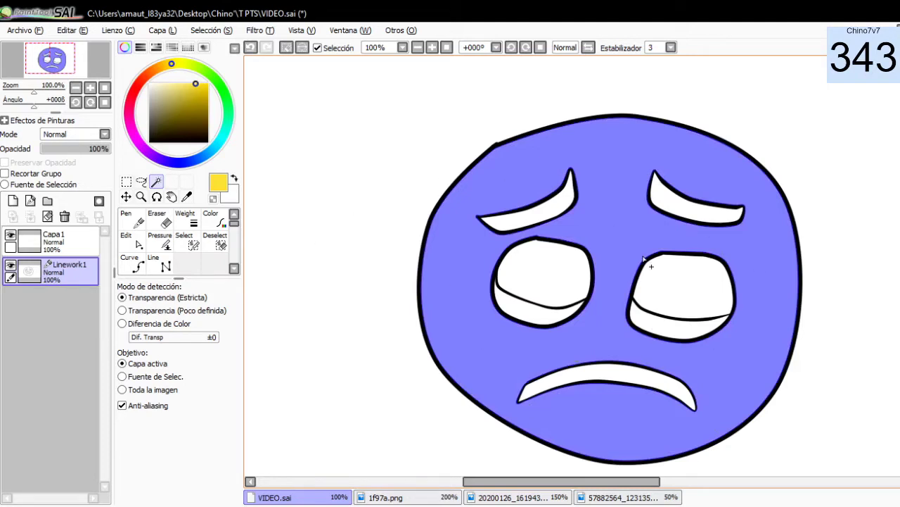
left_click(62, 246)
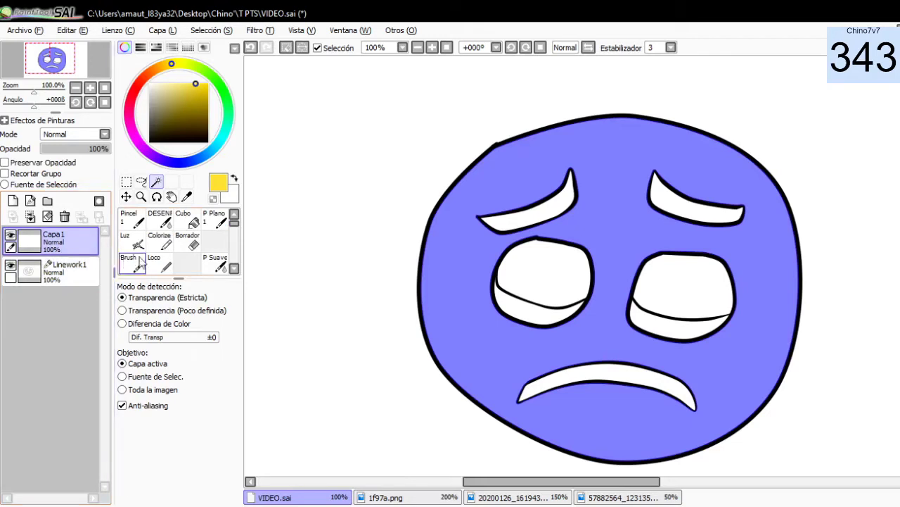
left_click(187, 198)
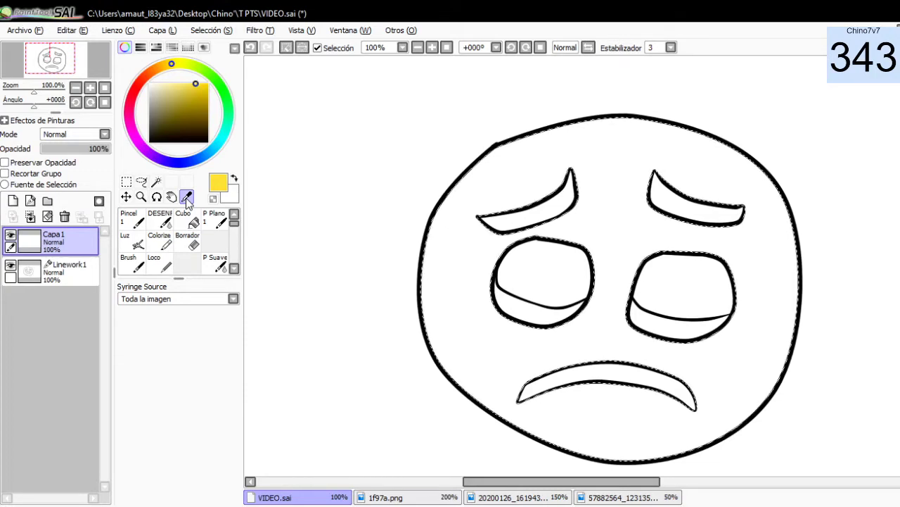
Try colours on the selected face, filling it green and then yellow-green.
left_click(201, 92)
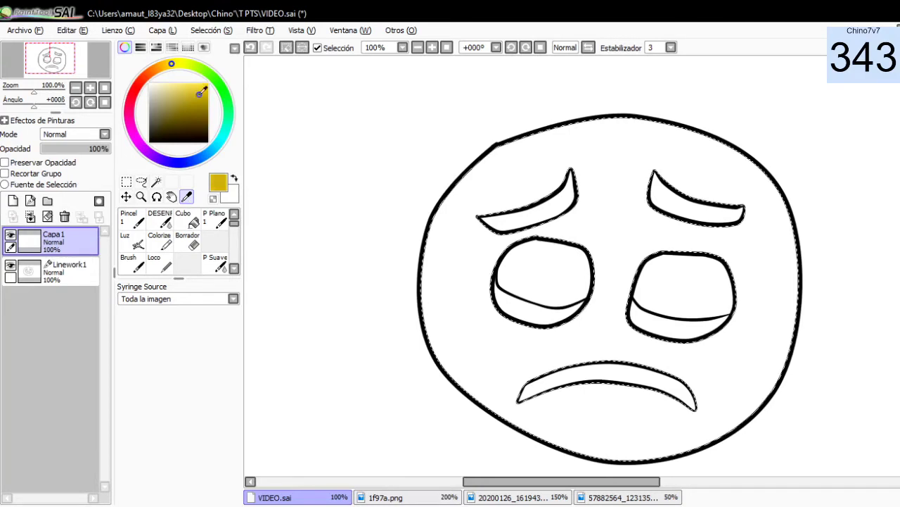
mouse_move(201, 92)
left_mouse_down()
mouse_move(204, 113)
mouse_move(178, 128)
left_mouse_up()
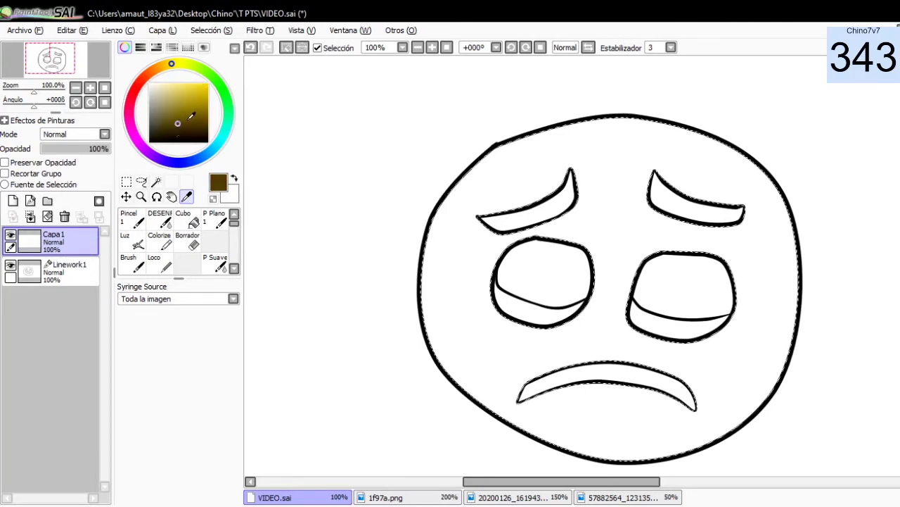
left_click(188, 221)
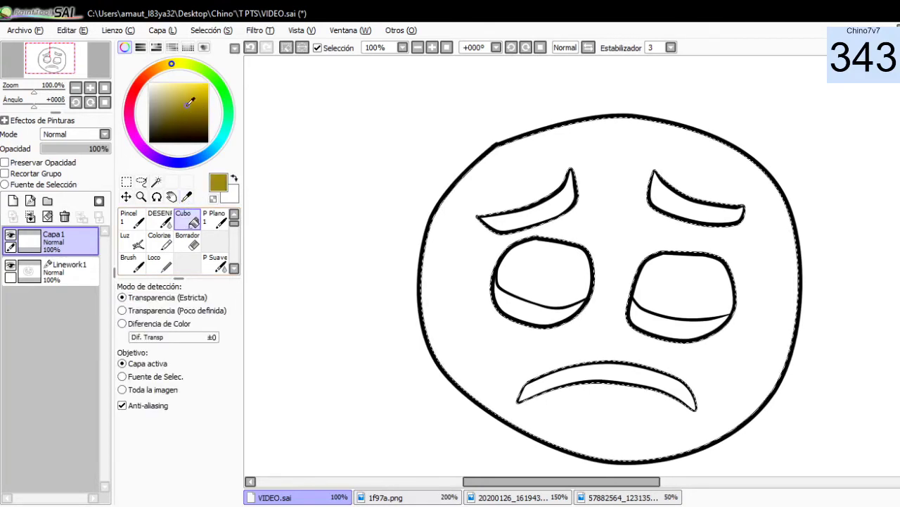
left_click_drag(171, 64, 215, 78)
left_click(205, 86)
left_click(622, 211)
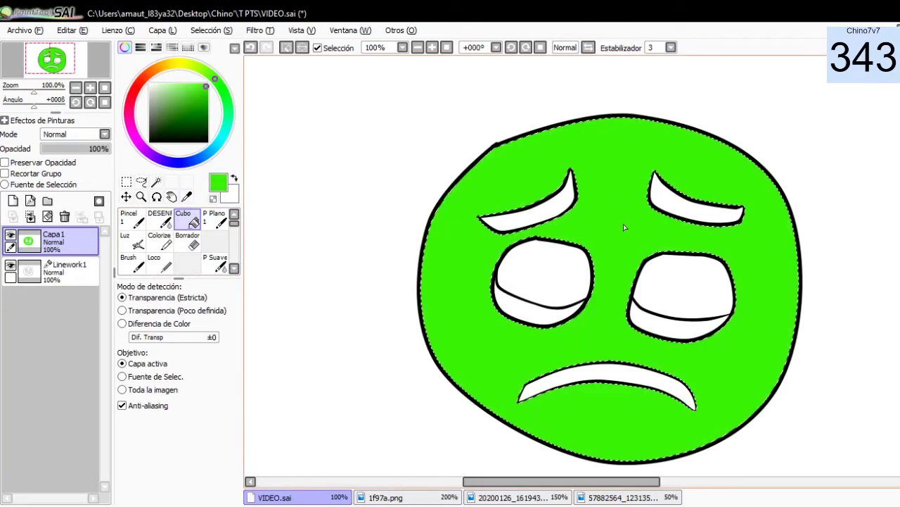
left_click(181, 65)
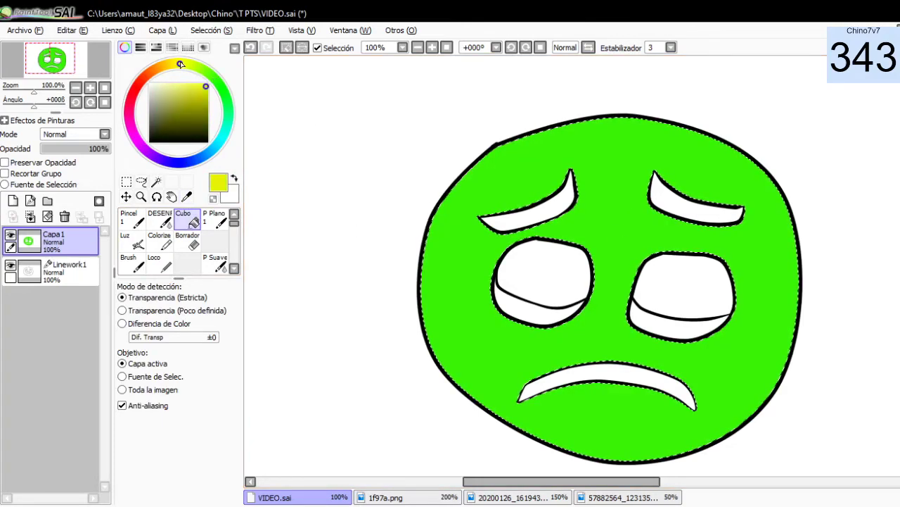
left_click(201, 90)
left_click(620, 233)
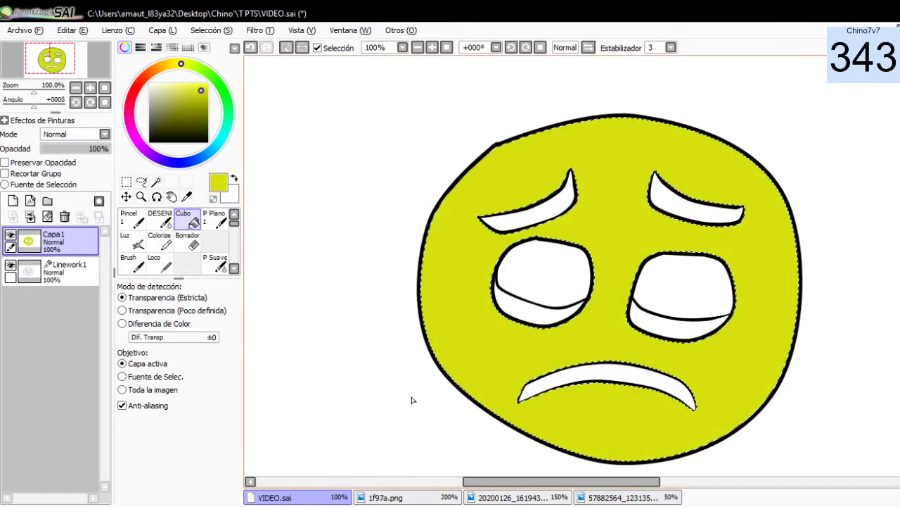
Refill the face with yellow sampled from the reference emoji, deselect, and move Capa 1 below Linework1.
left_click(398, 497)
scroll(486, 369, "down", 2)
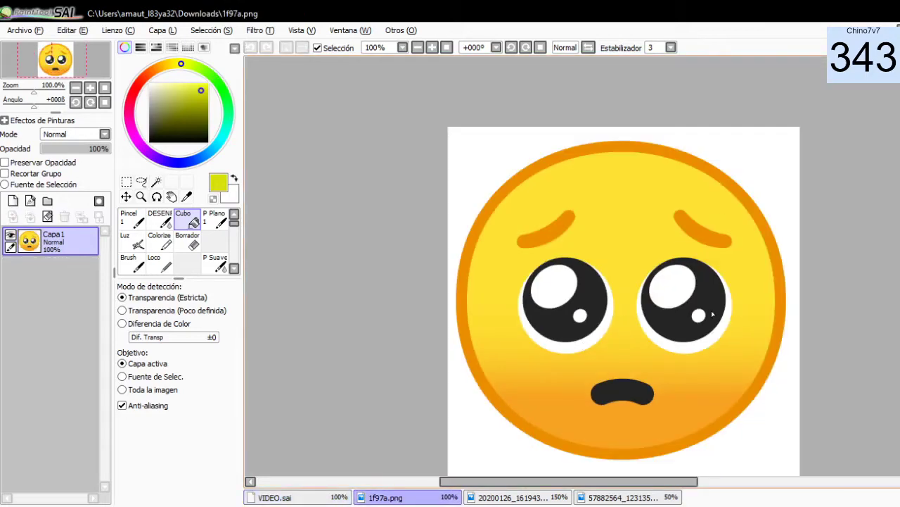
scroll(712, 293, "up", 1)
scroll(708, 293, "down", 1)
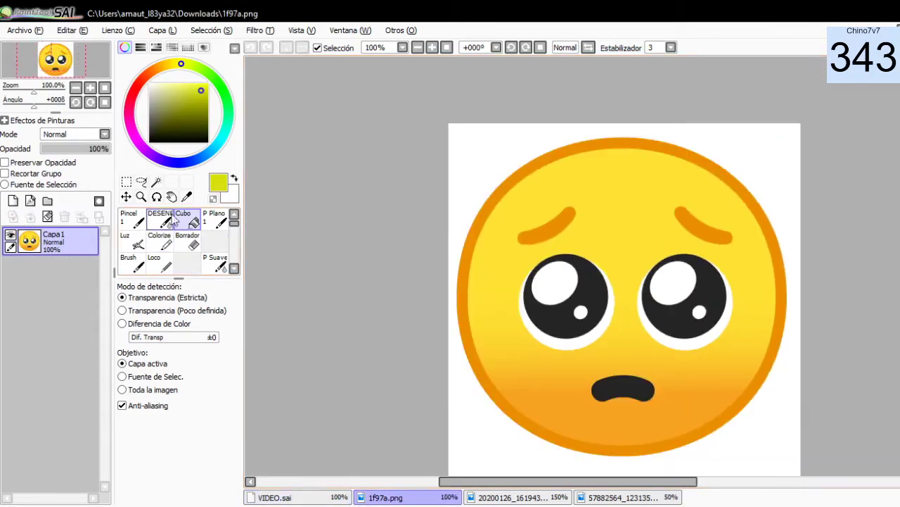
left_click(186, 196)
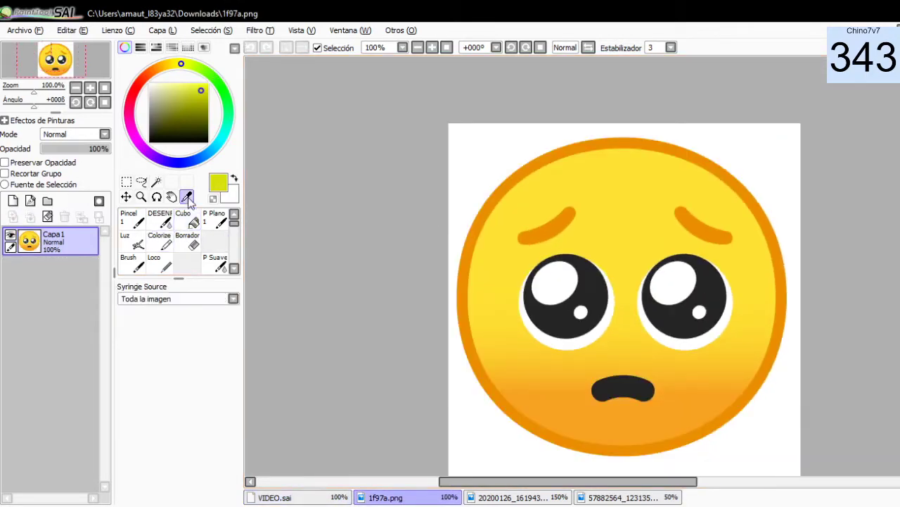
left_click(609, 201)
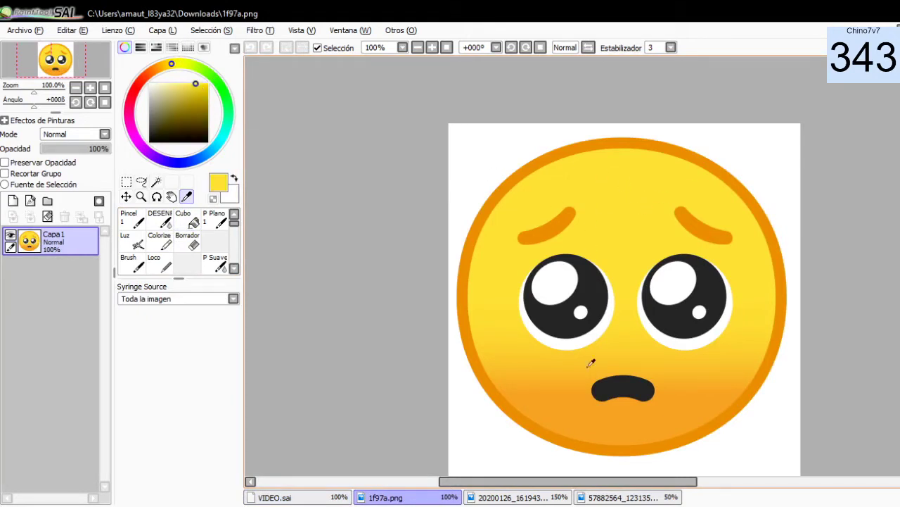
left_click(320, 498)
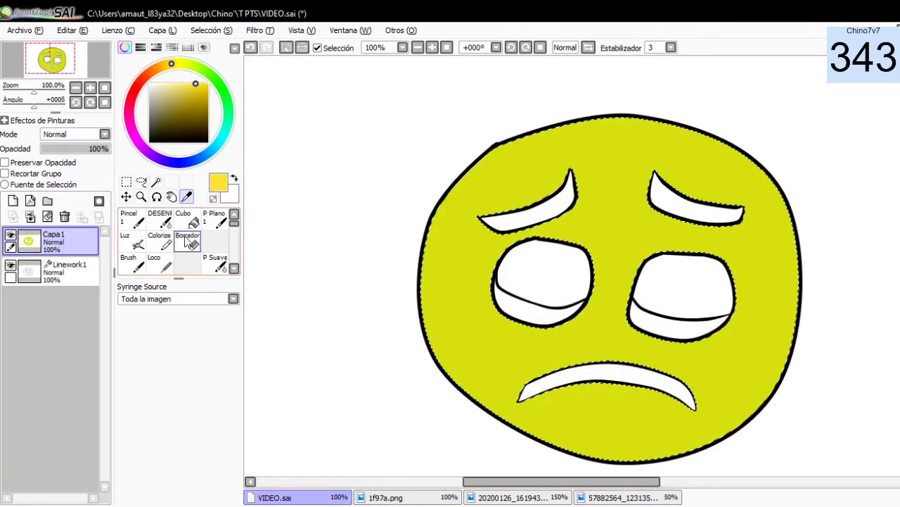
left_click(188, 221)
left_click(595, 196)
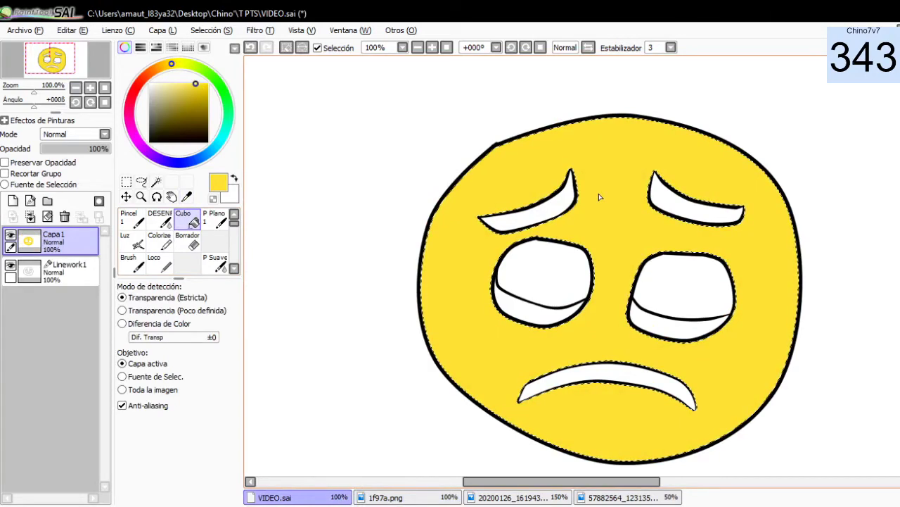
key("ctrl+d")
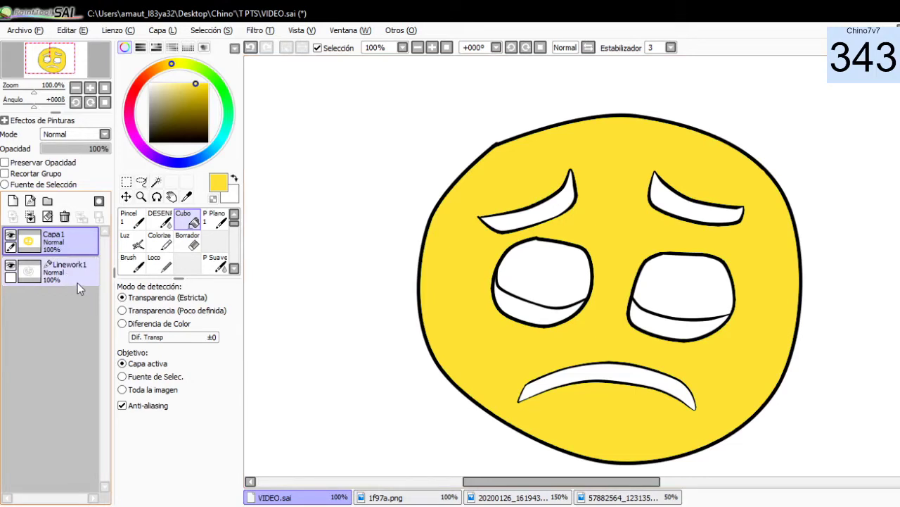
left_click_drag(73, 244, 70, 303)
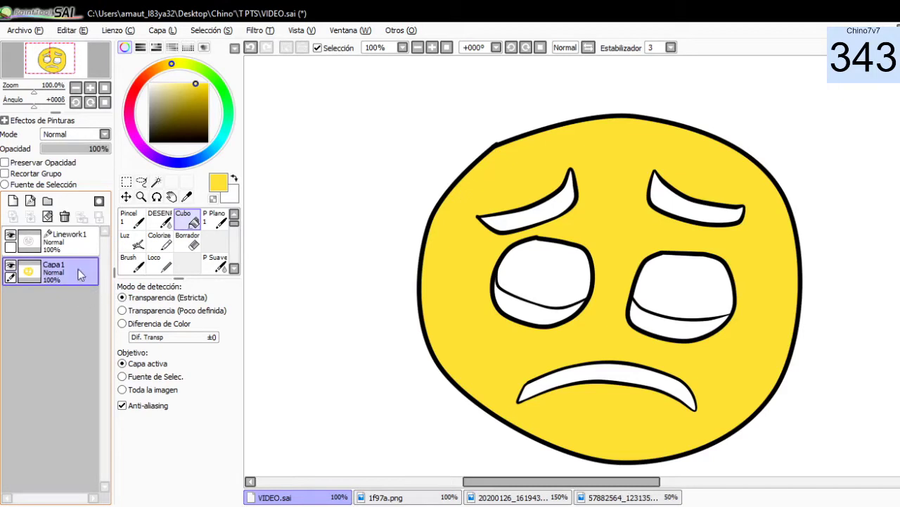
Rename the yellow fill layer Capa 1 to CARA.
left_click(62, 246)
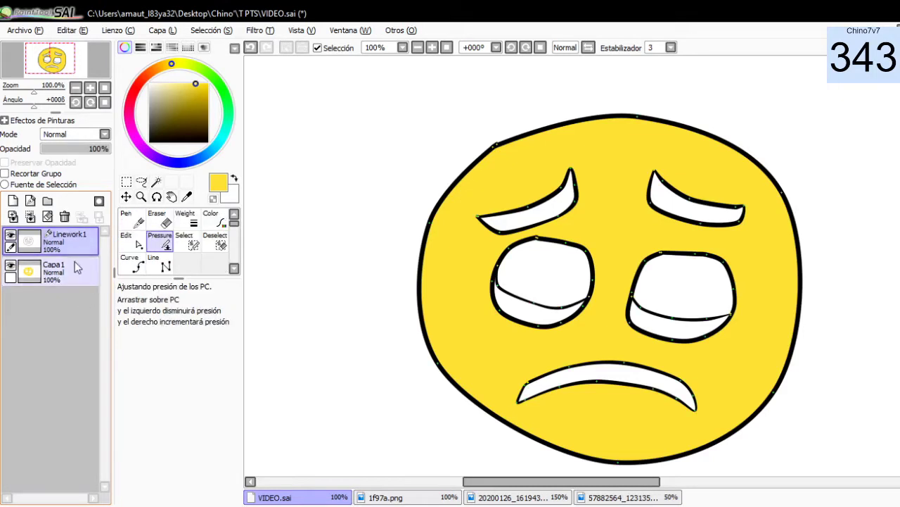
left_click(68, 264)
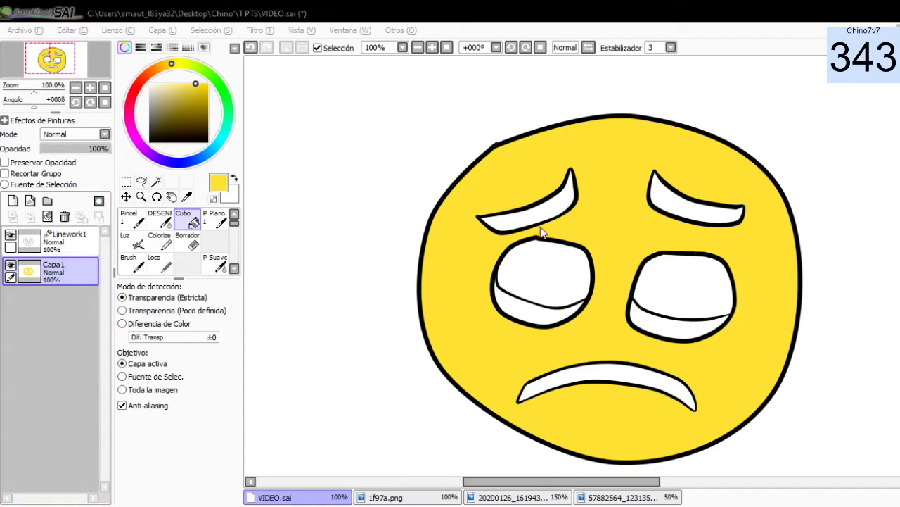
key("Return")
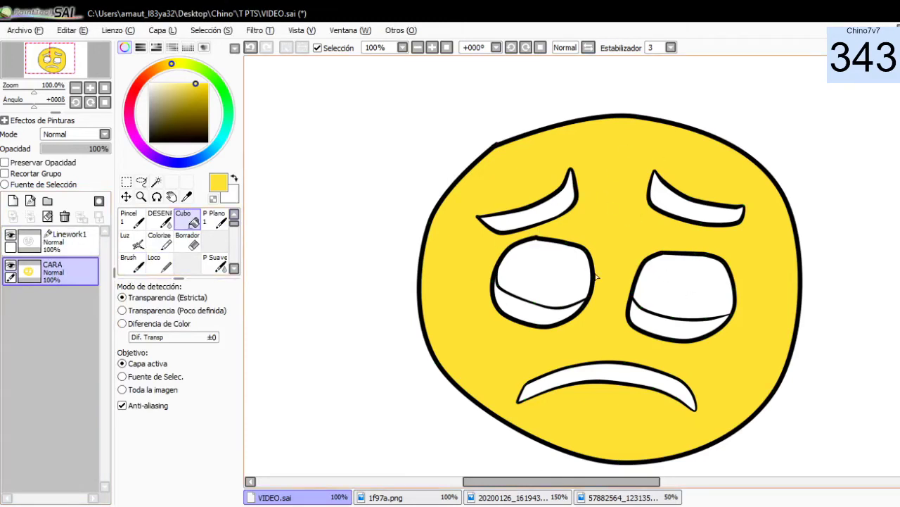
On Linework1, magic-wand select the insides of the left and right eyebrows.
left_click(63, 241)
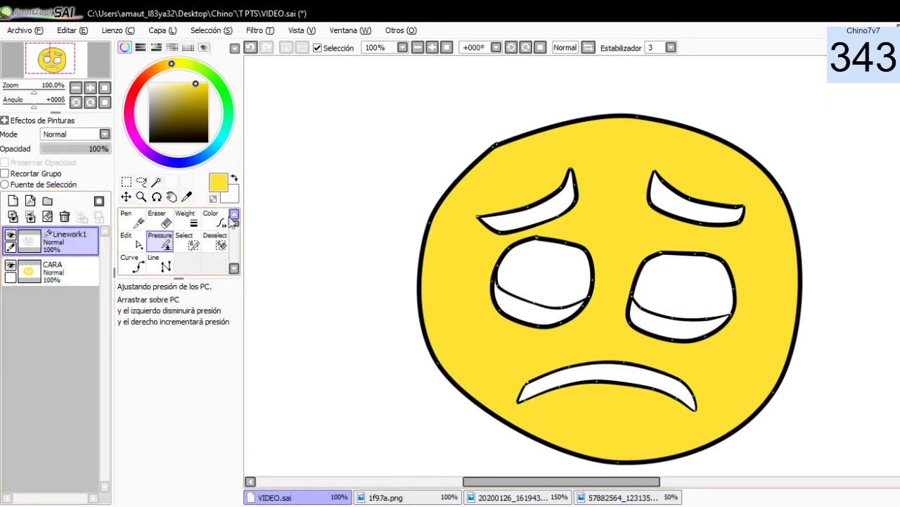
left_click(414, 495)
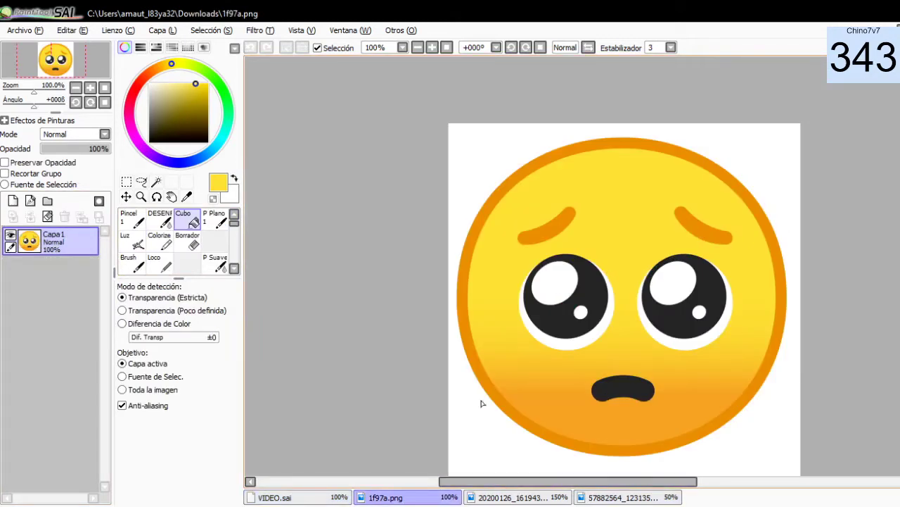
left_click(306, 497)
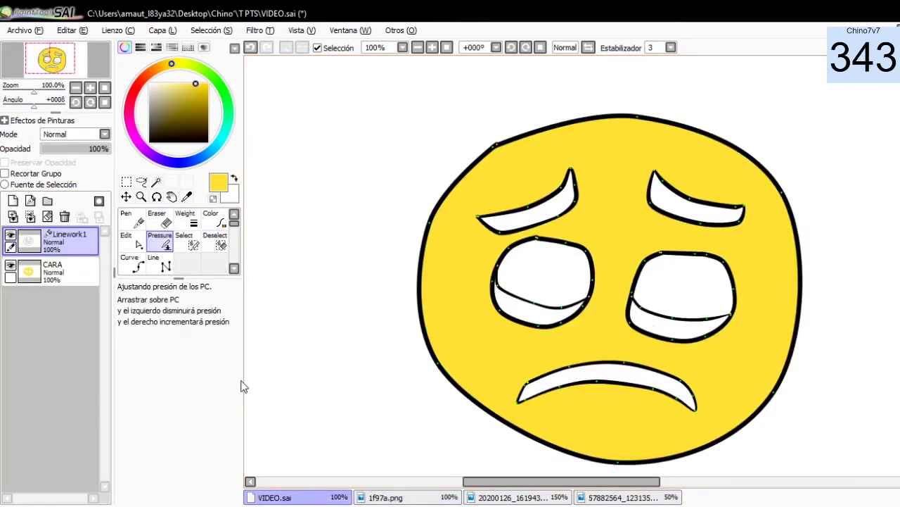
left_click(155, 184)
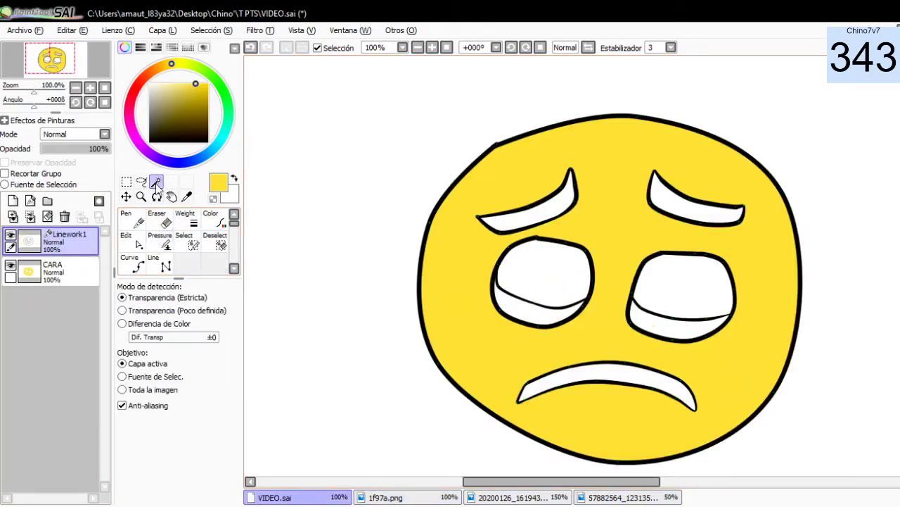
left_click(562, 199)
left_click(668, 203)
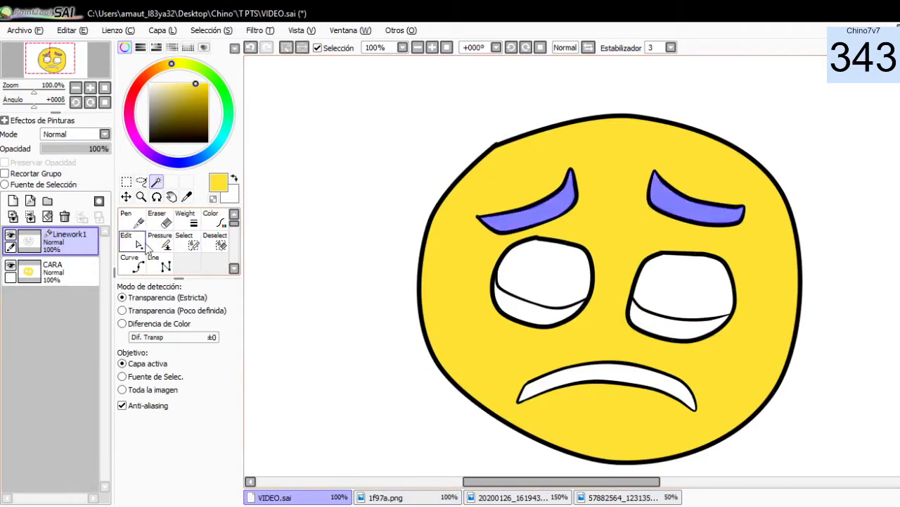
Add a layer below Linework1 and fill both eyebrows with orange sampled from 1f97a.png.
left_click(13, 201)
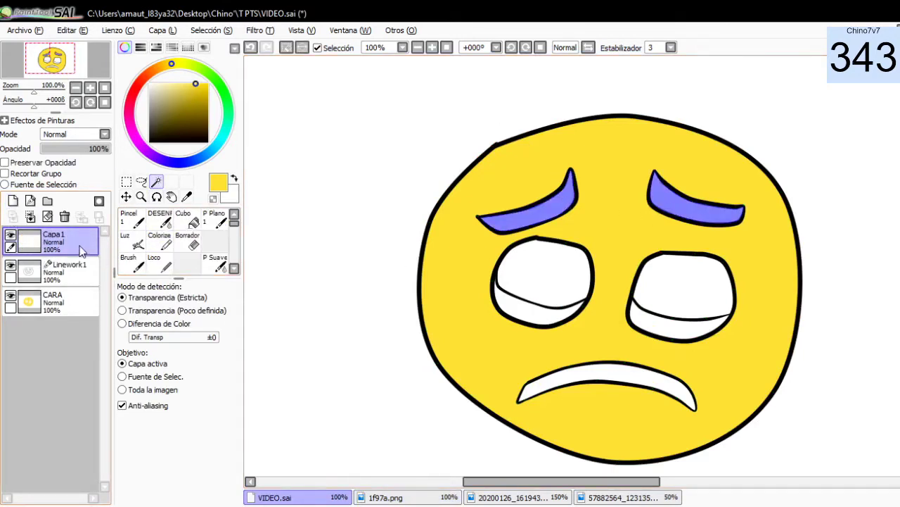
left_click_drag(76, 243, 77, 284)
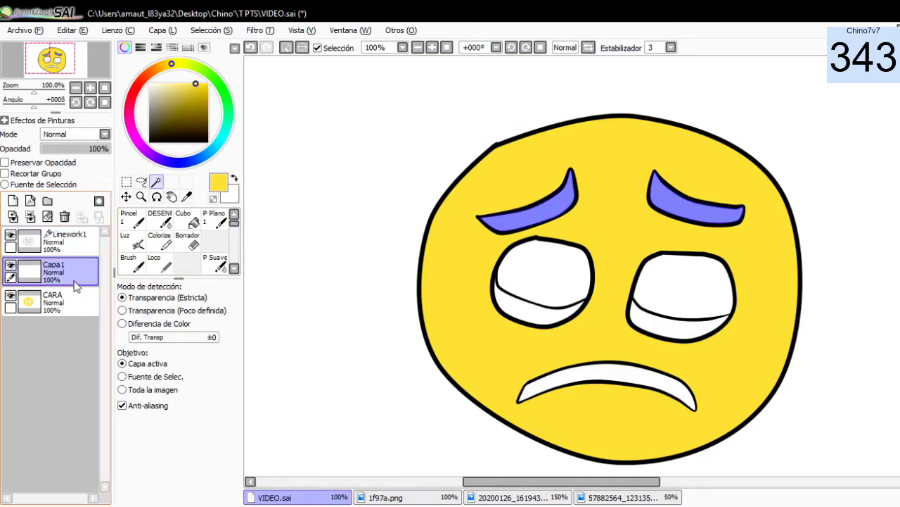
left_click(419, 495)
left_click(187, 198)
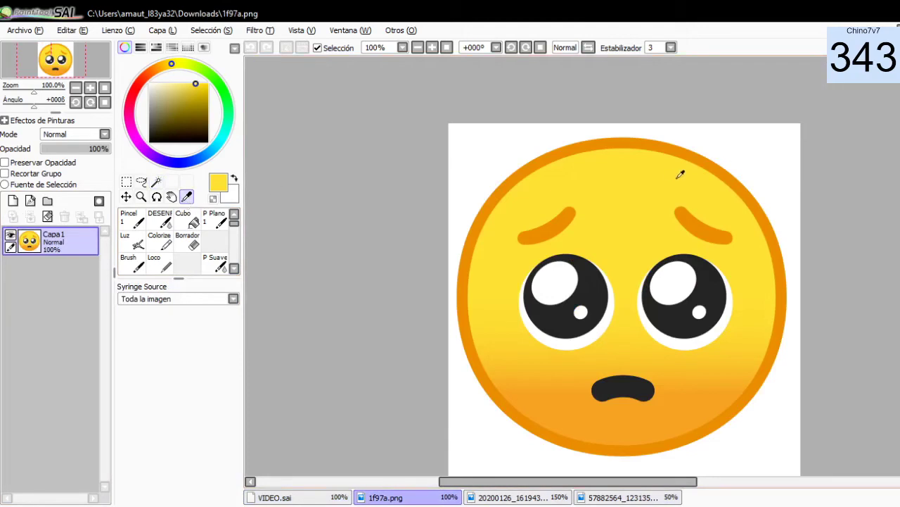
left_click(712, 226)
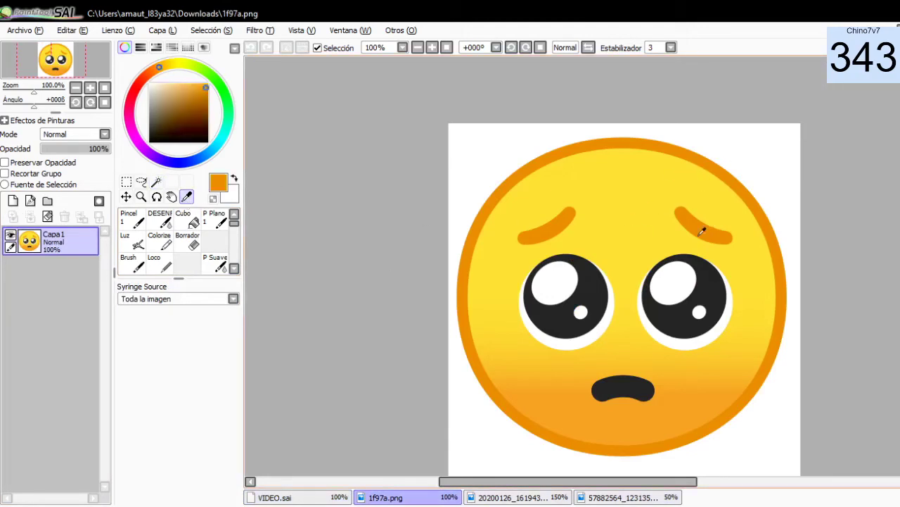
left_click(304, 497)
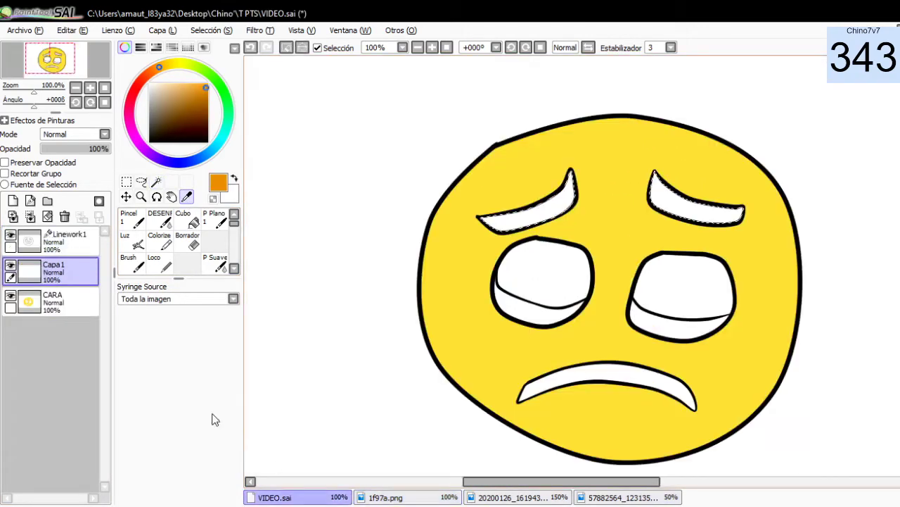
left_click(190, 222)
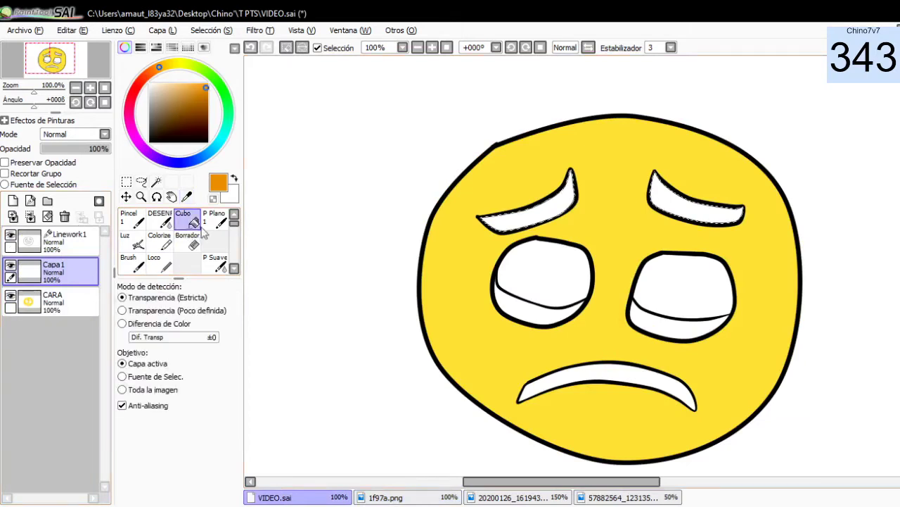
left_click(561, 197)
left_click(671, 208)
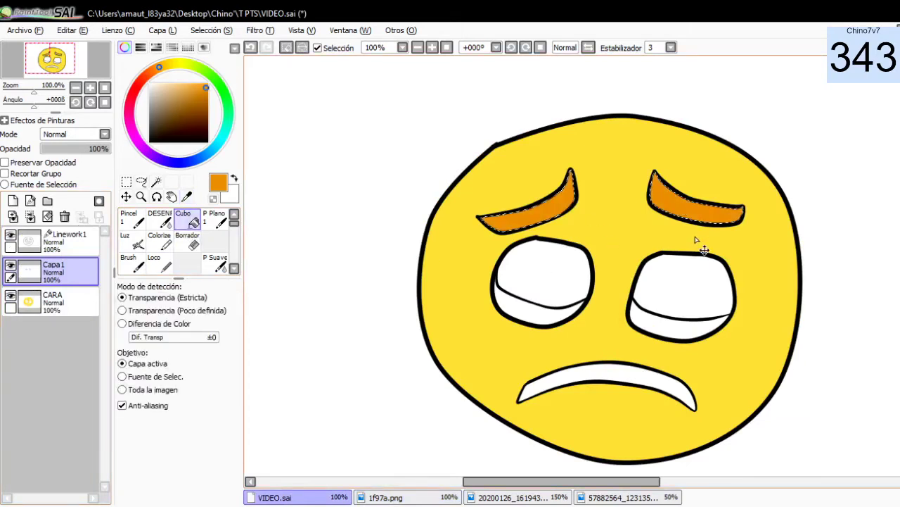
key("ctrl+d")
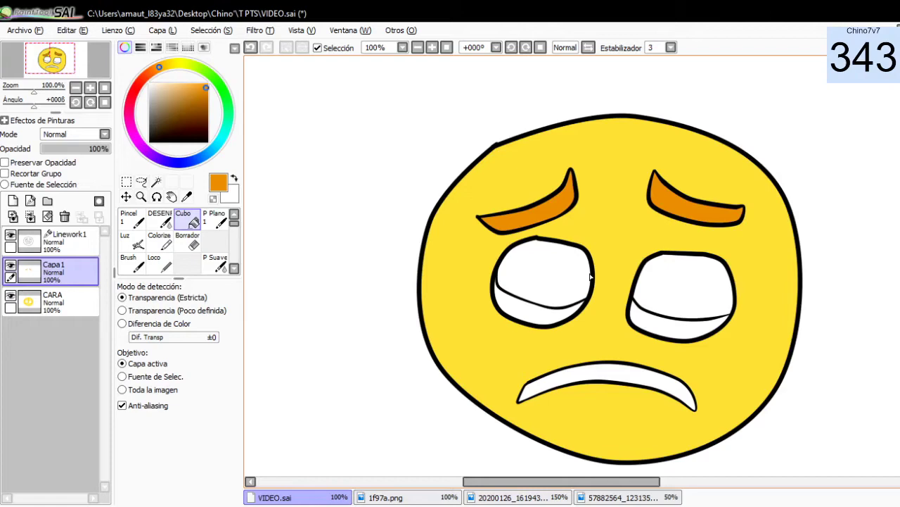
Check the reference emoji tab, then return to the sad-face drawing.
left_click(512, 496)
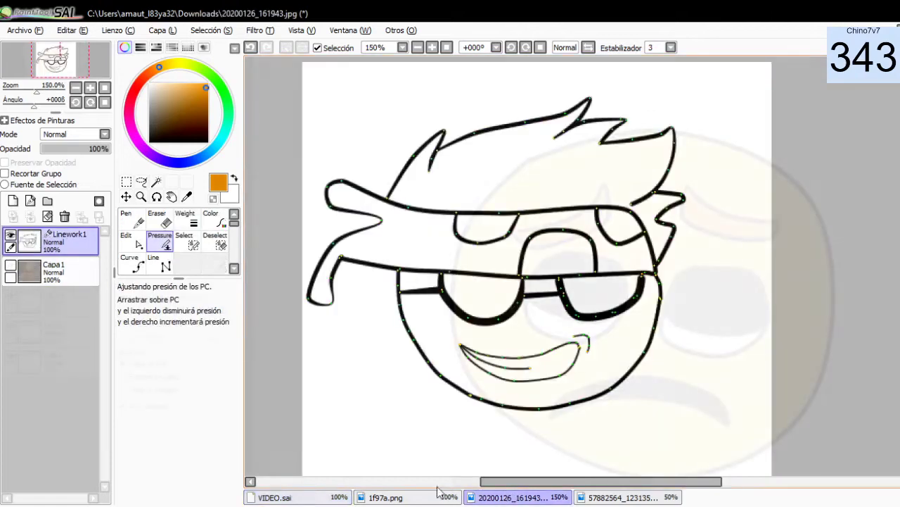
left_click(400, 496)
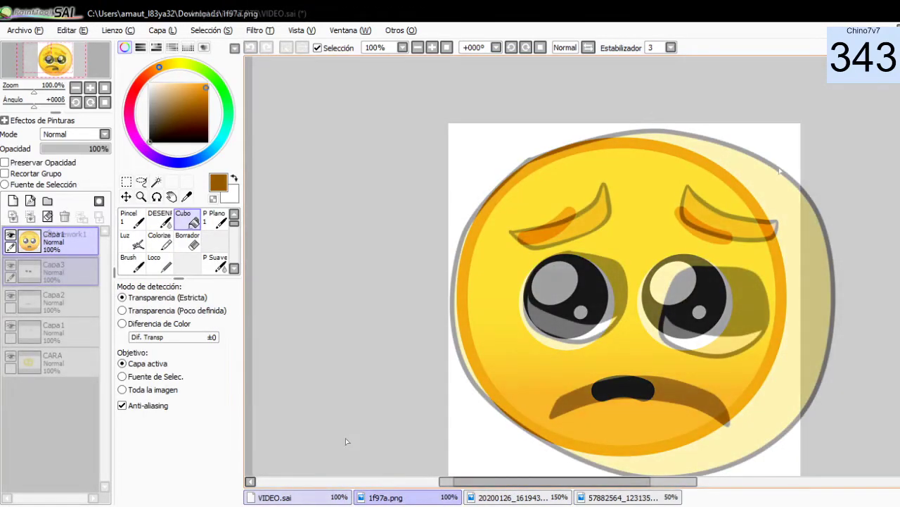
left_click(275, 497)
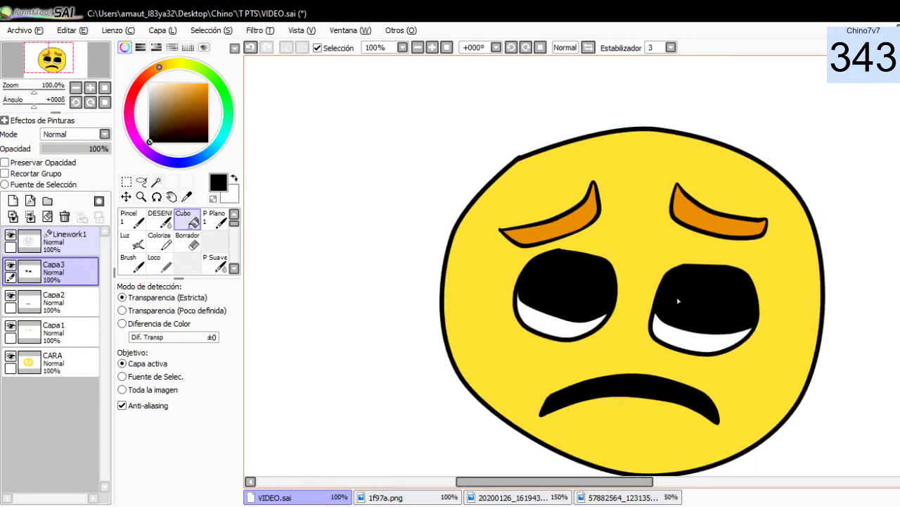
scroll(656, 298, "up", 1)
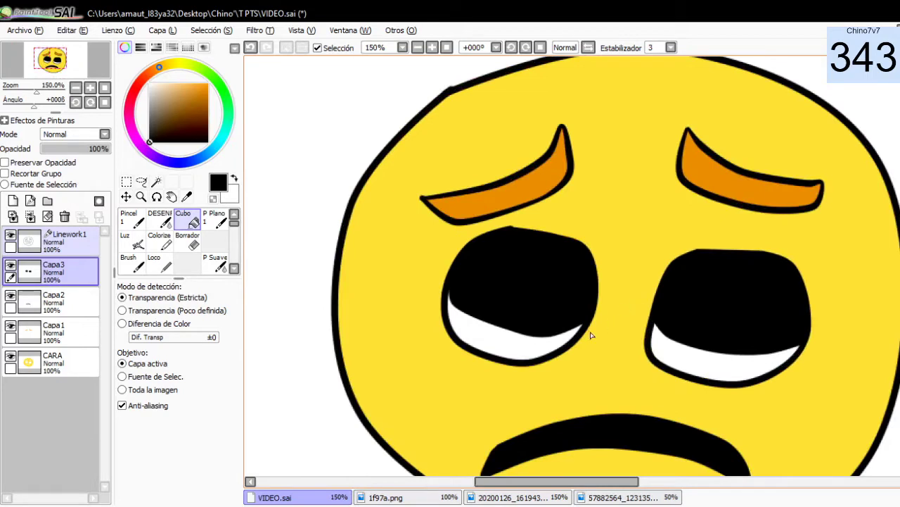
scroll(591, 335, "up", 1)
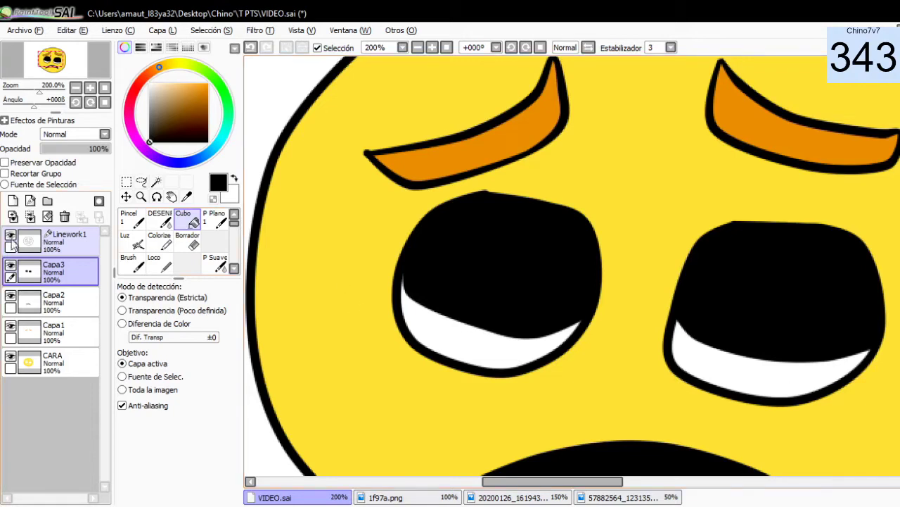
On Linework1, magic-wand select the lower band of both eyes.
left_click(77, 272)
left_click(70, 243)
left_click(156, 182)
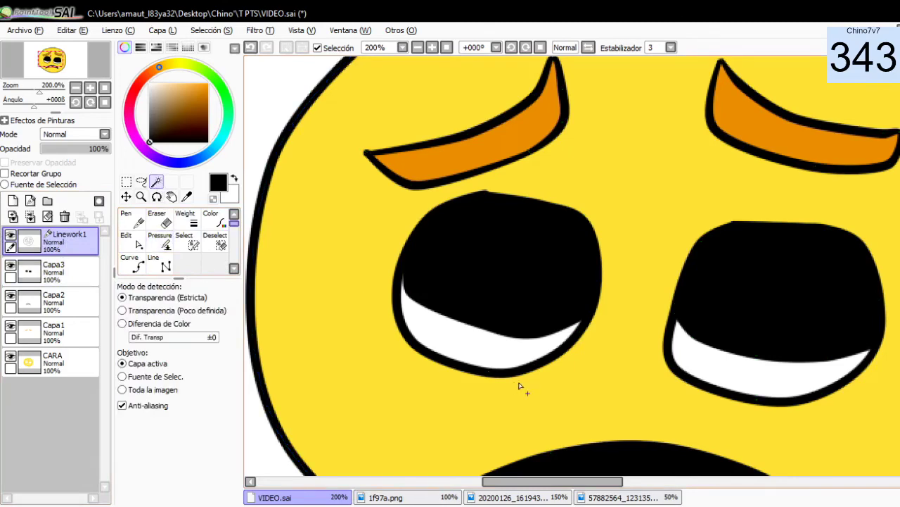
left_click(487, 353)
left_click(679, 361)
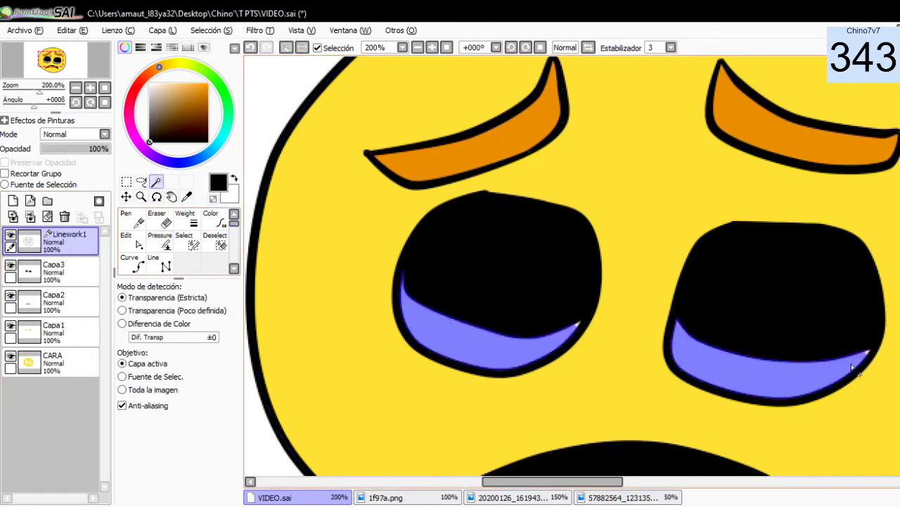
scroll(851, 368, "up", 2)
scroll(849, 372, "up", 2)
scroll(848, 376, "up", 1)
scroll(844, 384, "up", 1)
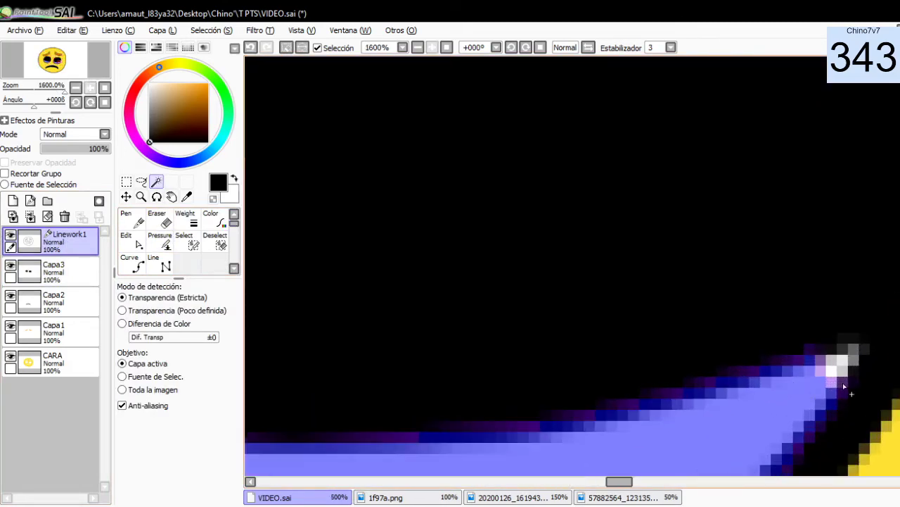
scroll(499, 394, "down", 3)
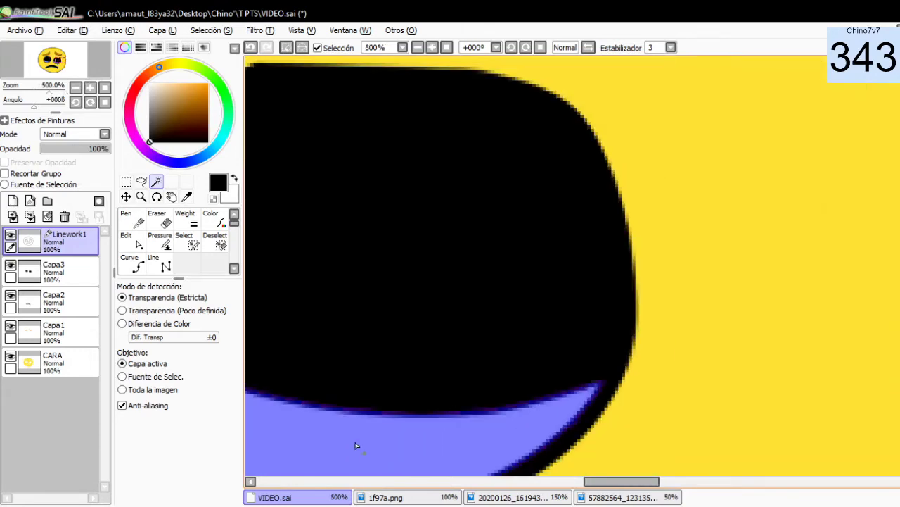
scroll(356, 445, "down", 3)
scroll(602, 387, "up", 3)
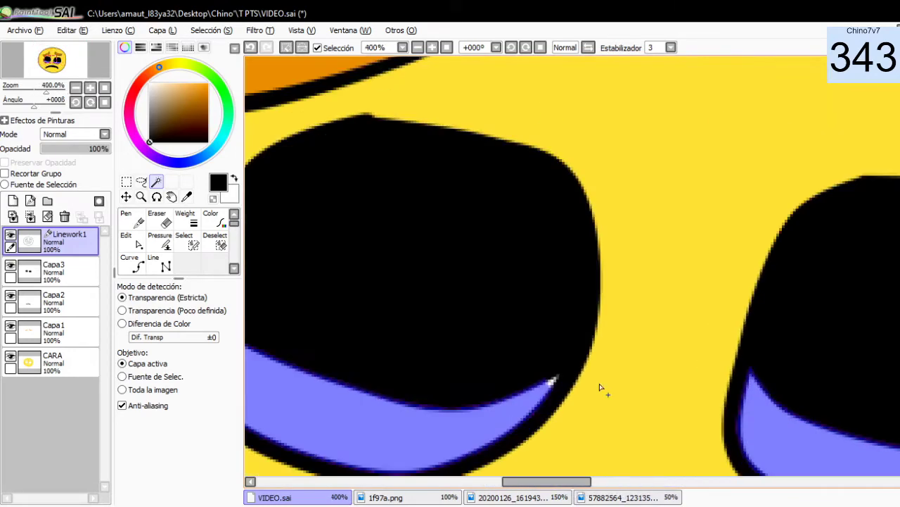
scroll(596, 418, "down", 4)
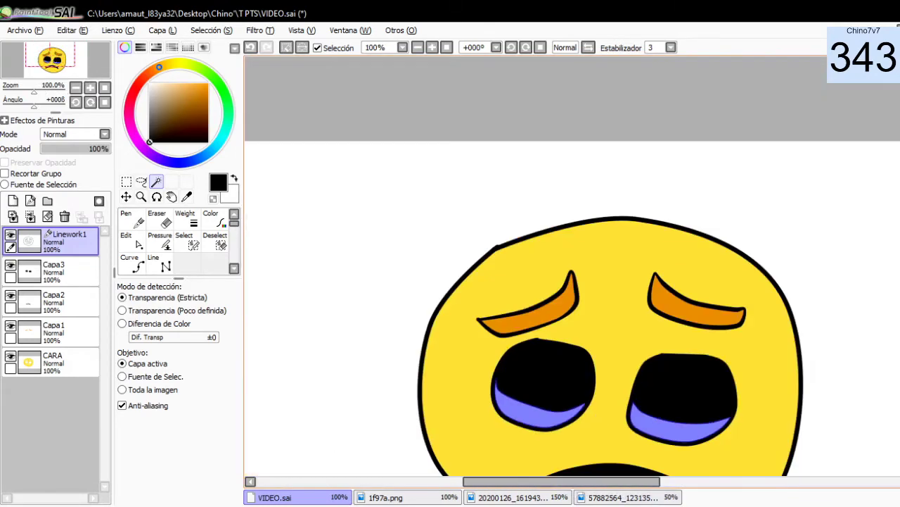
scroll(678, 314, "up", 1)
scroll(678, 314, "up", 1)
scroll(678, 314, "up", 2)
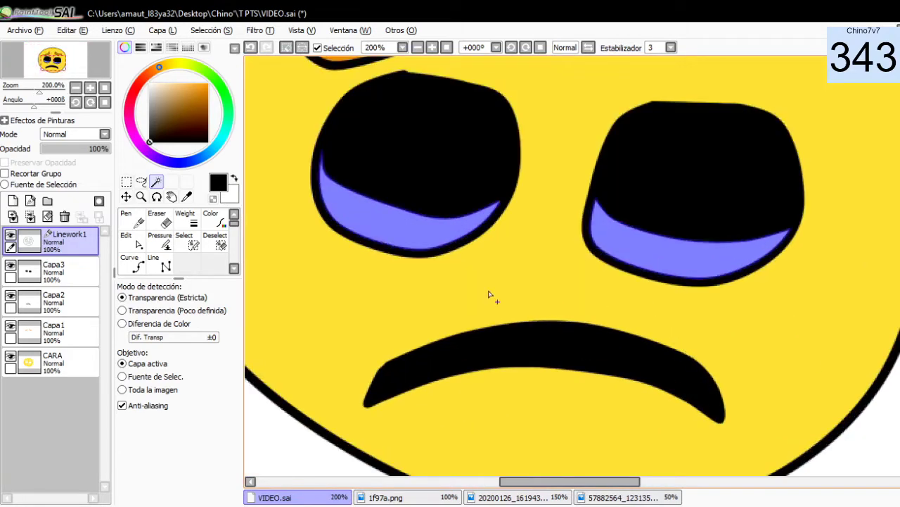
On Capa3, fill both lower eye areas with white and deselect.
left_click(67, 272)
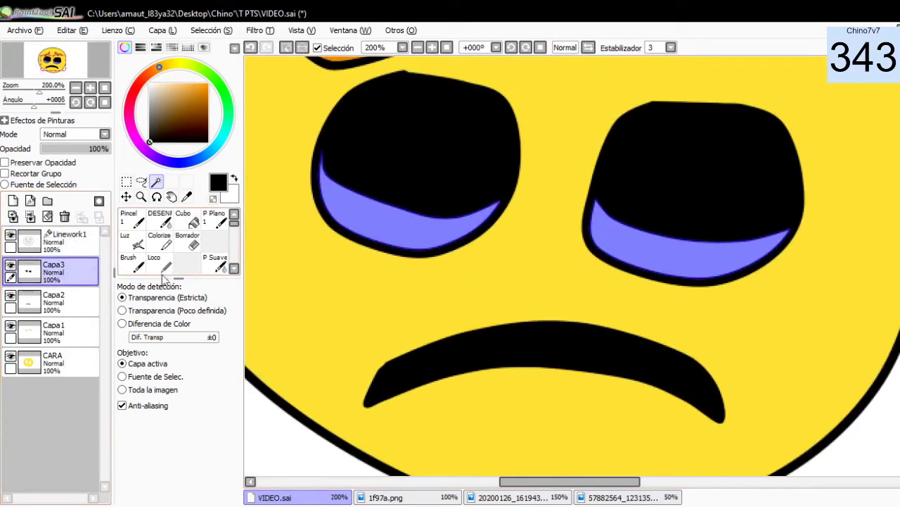
left_click(149, 85)
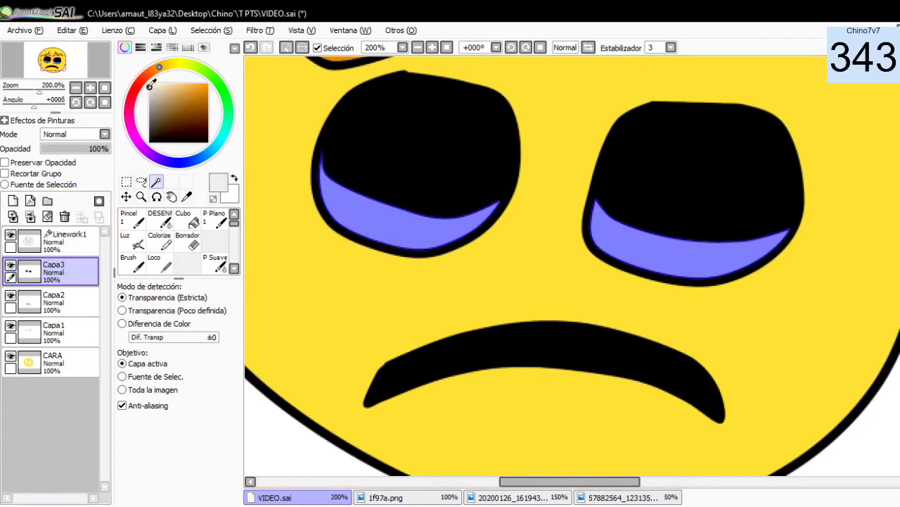
left_click(188, 219)
left_click(412, 216)
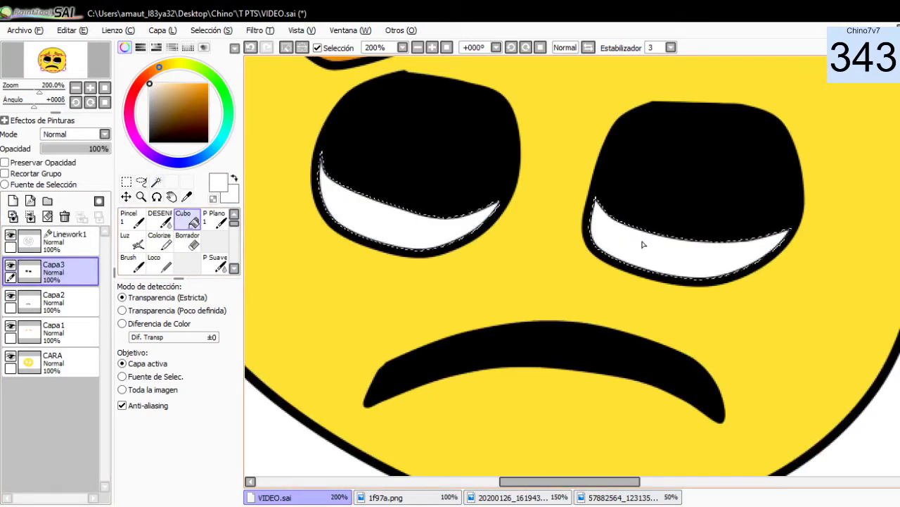
key("ctrl+d")
scroll(626, 225, "down", 4)
scroll(681, 172, "up", 1)
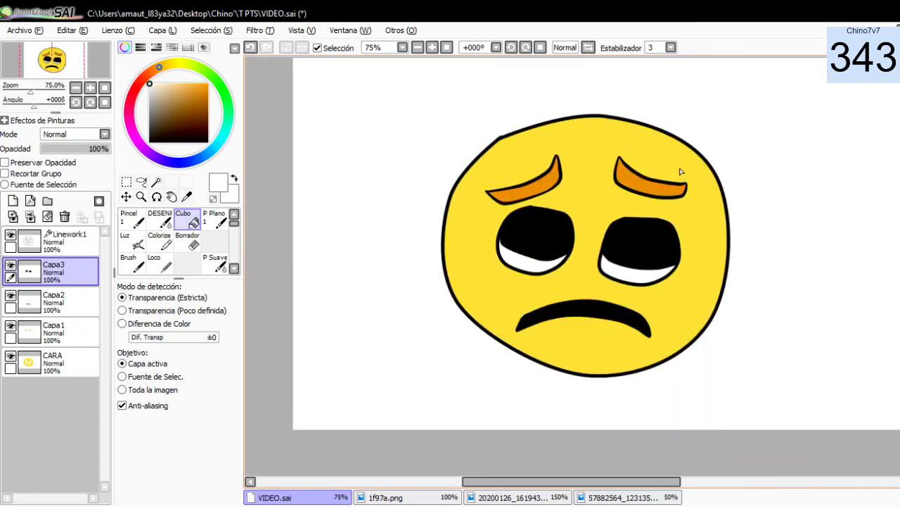
scroll(681, 172, "up", 1)
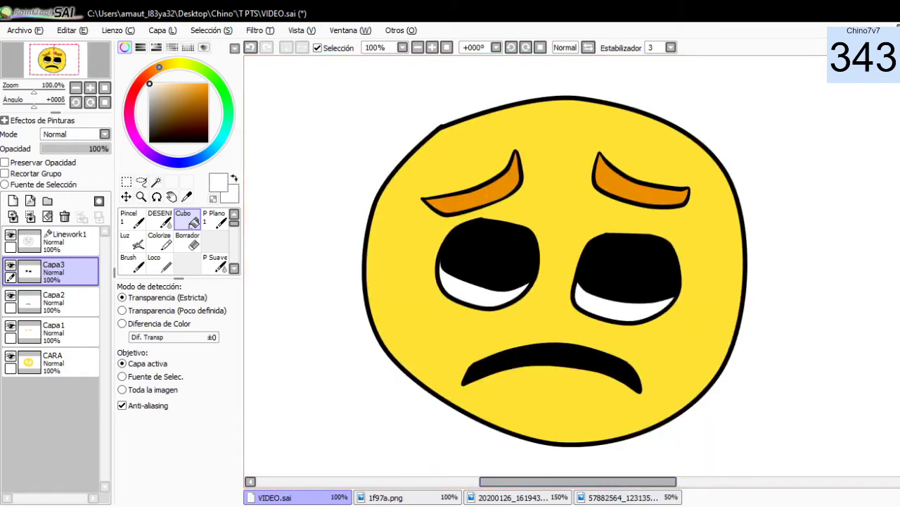
left_click(531, 498)
left_click(619, 498)
scroll(612, 396, "up", 2)
scroll(646, 274, "up", 1)
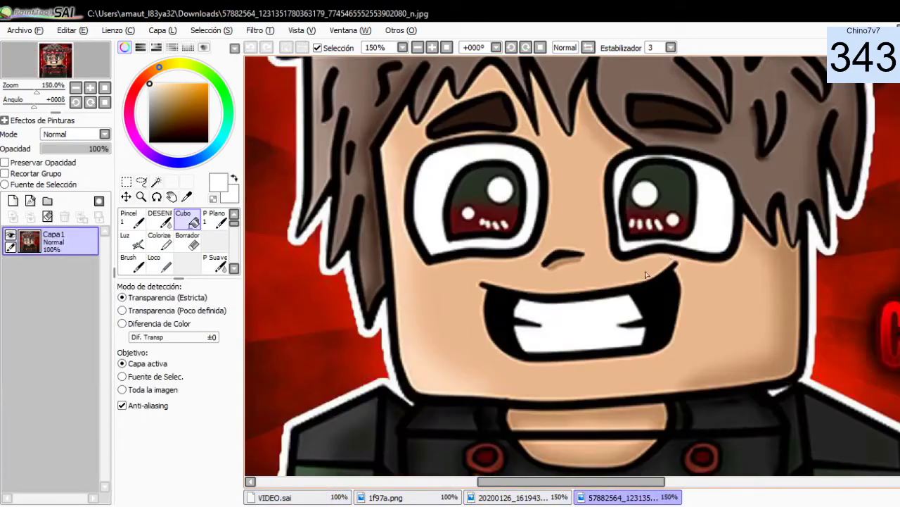
scroll(695, 220, "up", 1)
scroll(598, 336, "down", 3)
scroll(598, 337, "up", 1)
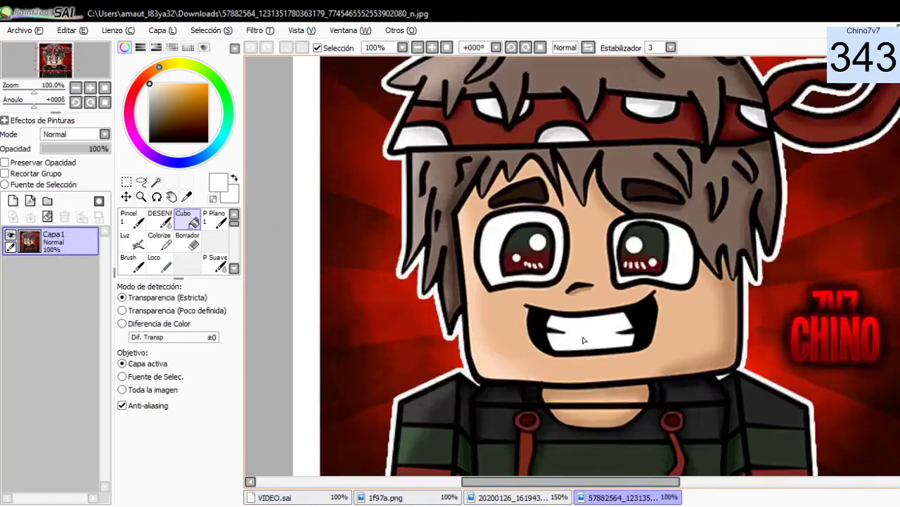
scroll(598, 336, "down", 3)
scroll(508, 291, "up", 1)
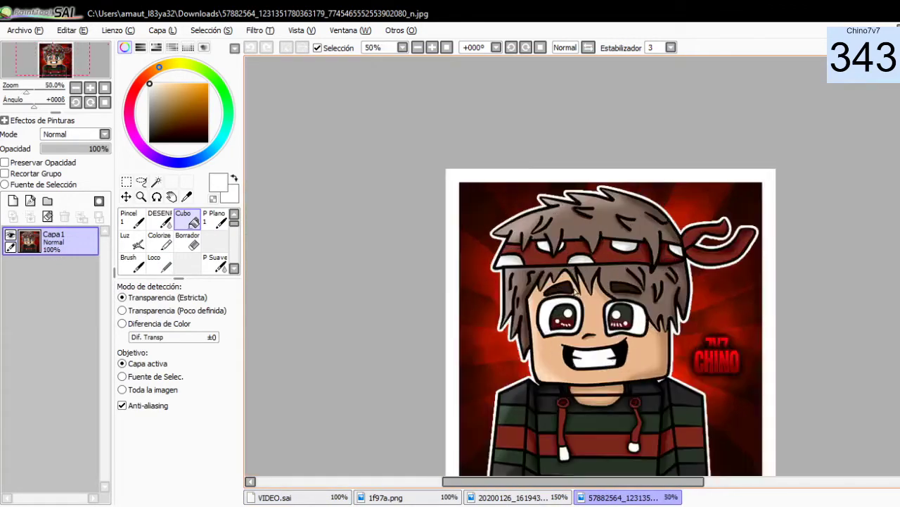
scroll(654, 345, "up", 1)
scroll(651, 345, "down", 2)
scroll(620, 359, "up", 1)
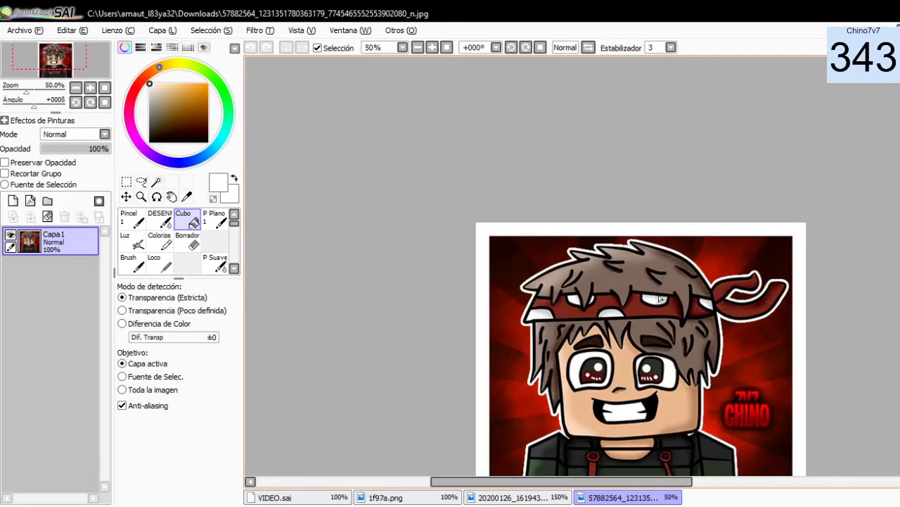
scroll(660, 299, "up", 2)
scroll(622, 378, "down", 2)
left_click(535, 497)
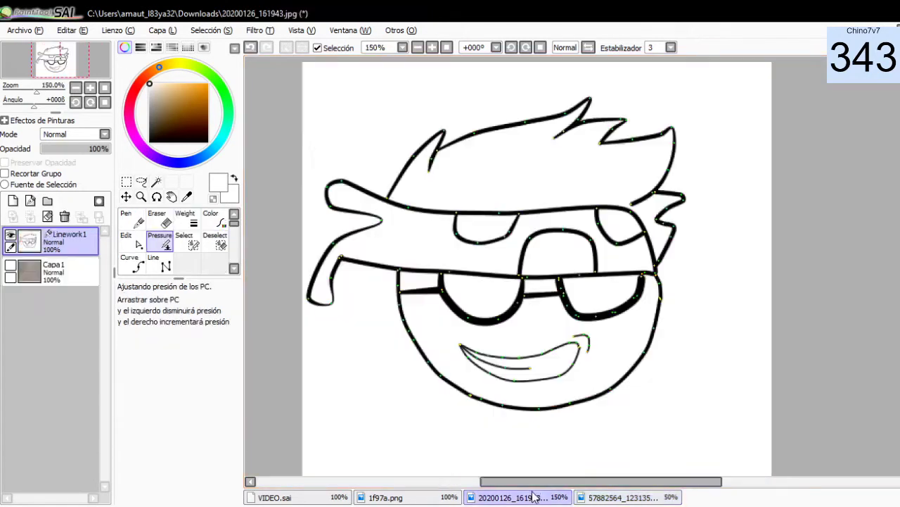
left_click(383, 499)
left_click(317, 498)
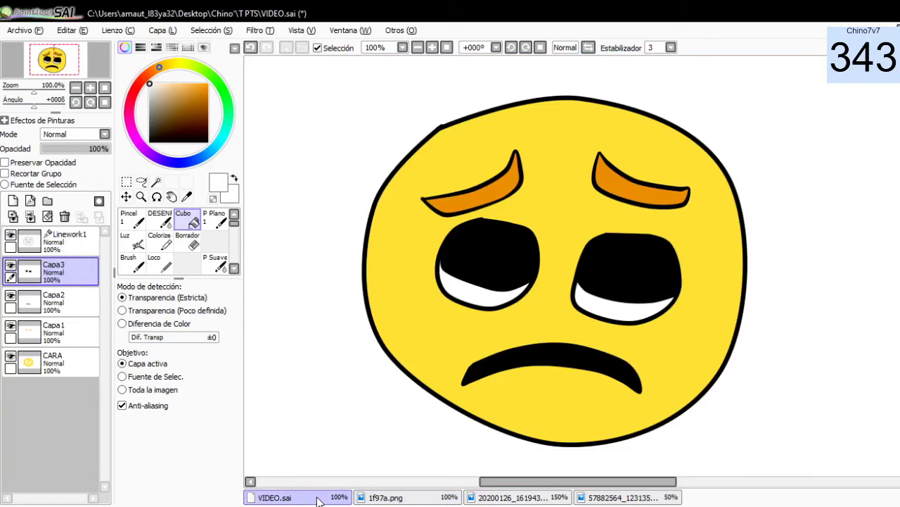
scroll(655, 276, "down", 2)
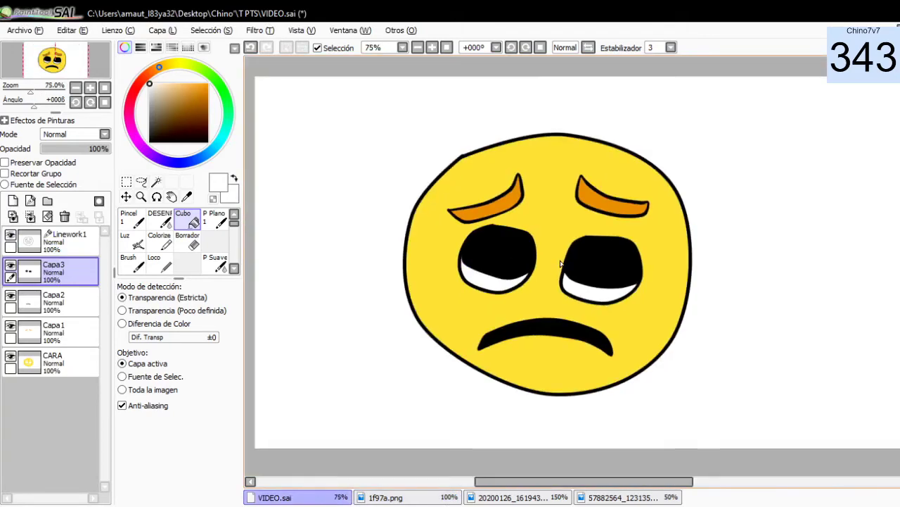
scroll(561, 263, "up", 2)
Add a new empty layer, Capa4, above Capa3.
left_click(13, 201)
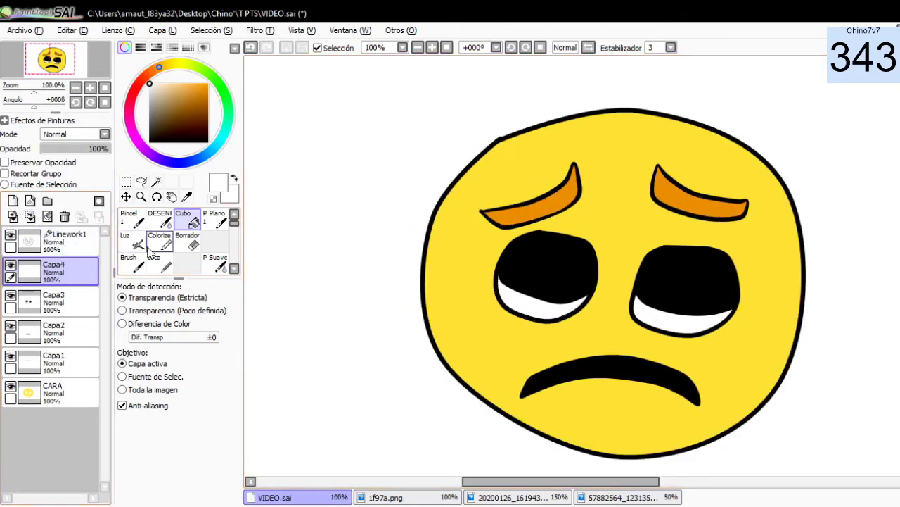
scroll(232, 232, "down", 2)
scroll(232, 232, "down", 2)
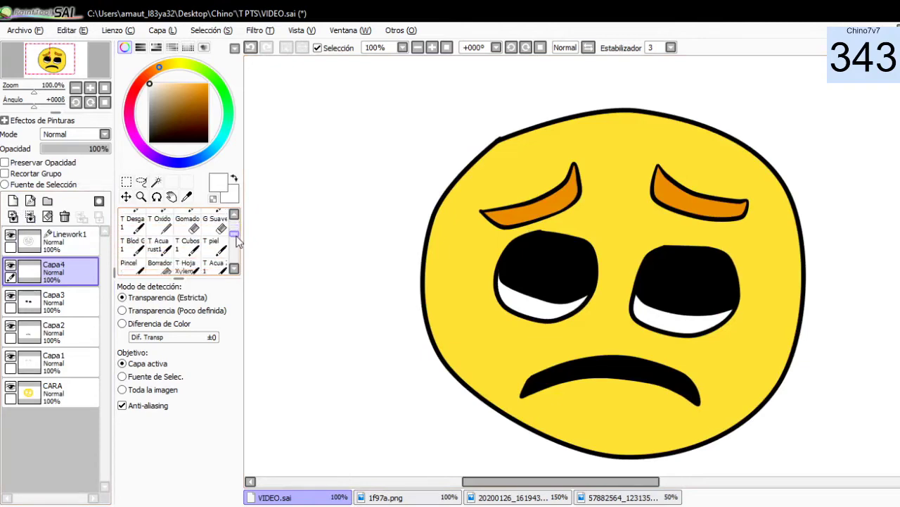
scroll(232, 232, "down", 2)
Study the eye highlights in the character illustration reference.
left_click(612, 497)
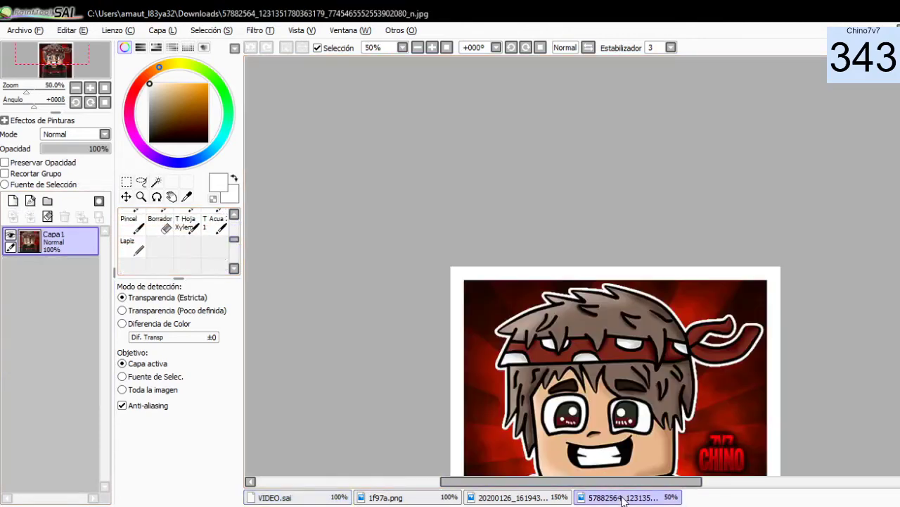
scroll(563, 281, "up", 3)
scroll(563, 281, "up", 1)
scroll(505, 281, "down", 3)
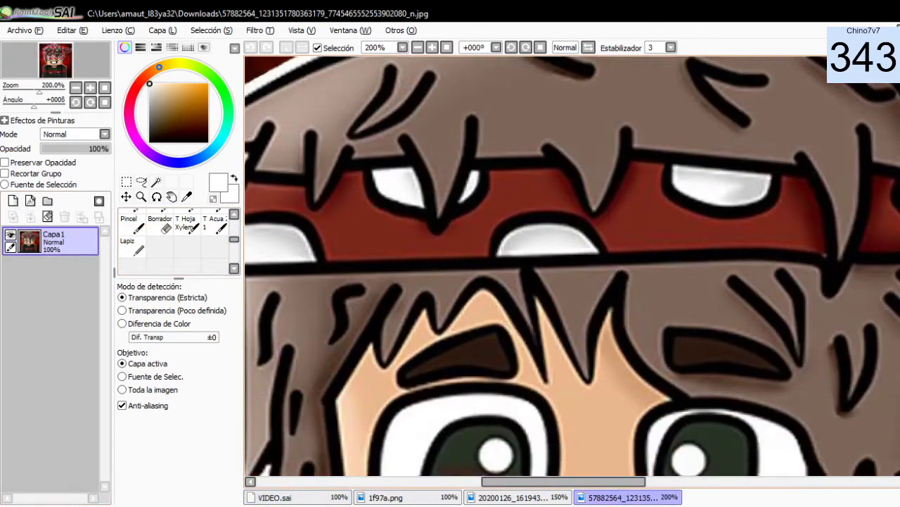
scroll(505, 281, "down", 3)
scroll(505, 339, "up", 1)
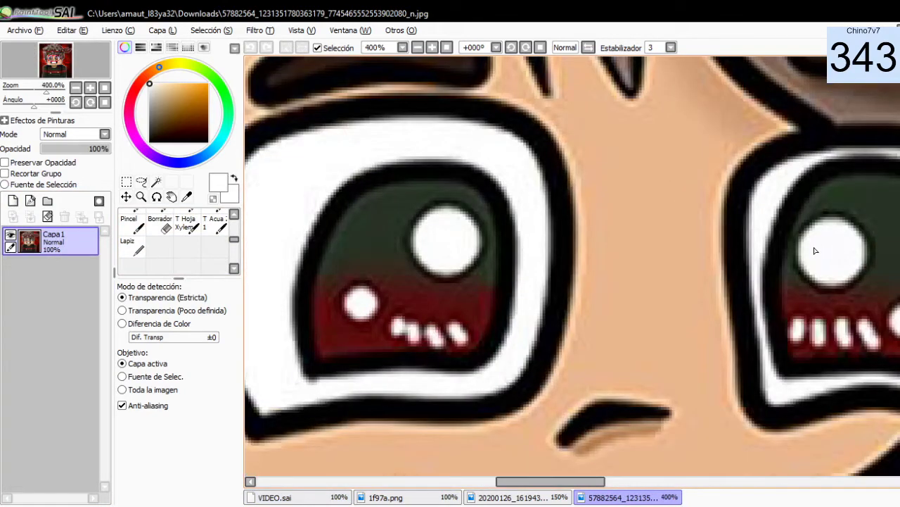
scroll(415, 276, "up", 1)
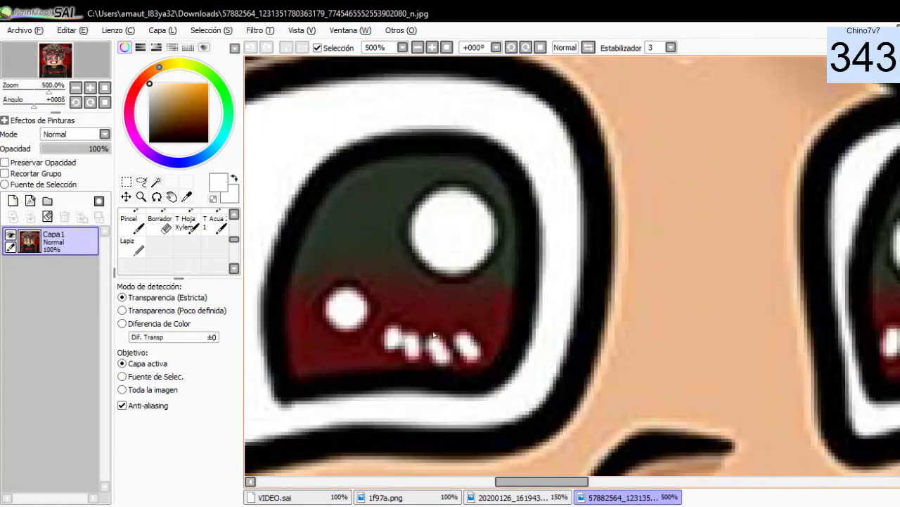
left_click_drag(563, 482, 607, 481)
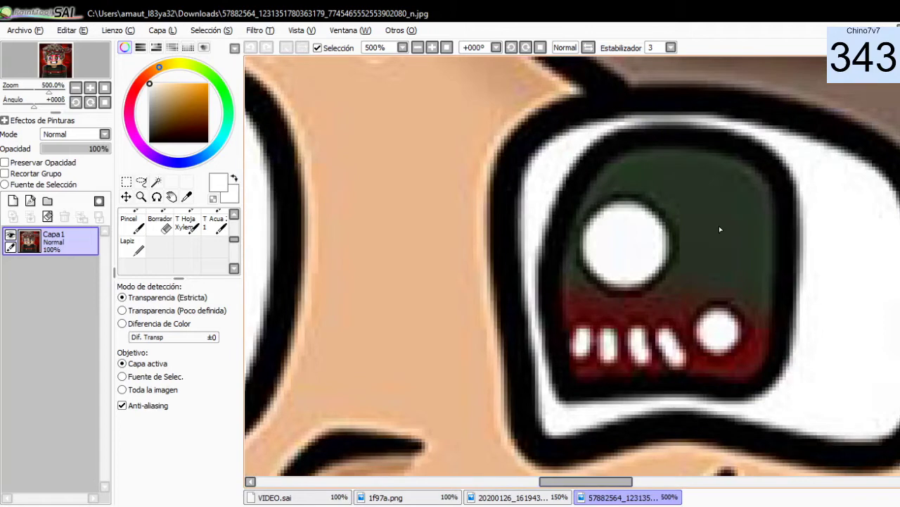
scroll(658, 364, "down", 3)
scroll(608, 425, "down", 3)
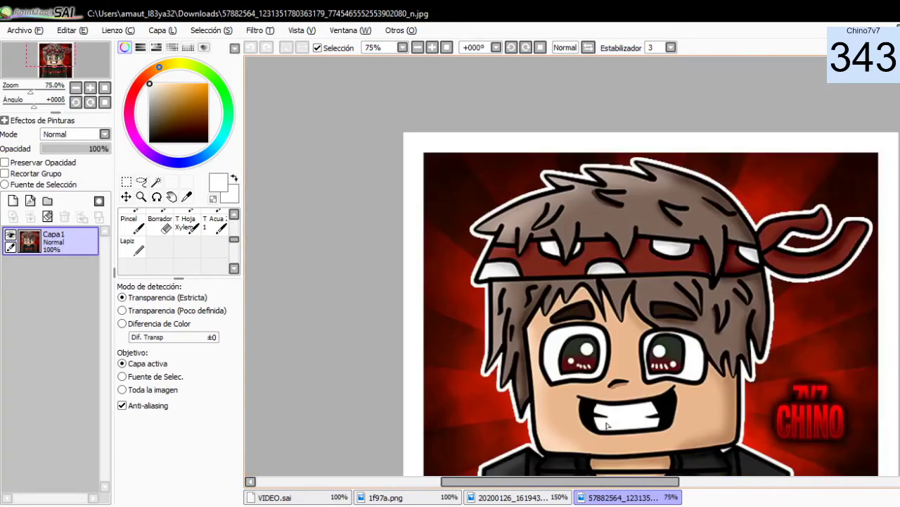
Glance at the lineart and 1f97a.png references, then return to VIDEO.sai.
left_click(496, 498)
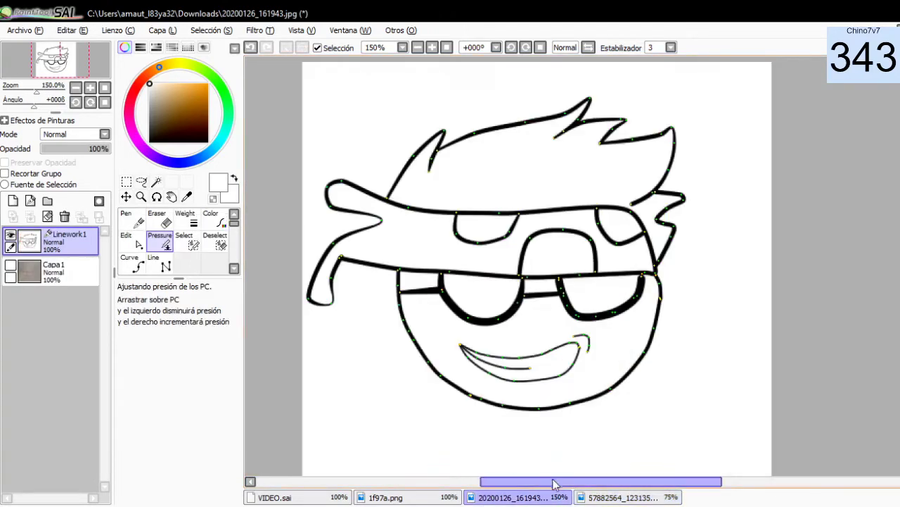
left_click(397, 500)
left_click(287, 496)
scroll(660, 266, "up", 2)
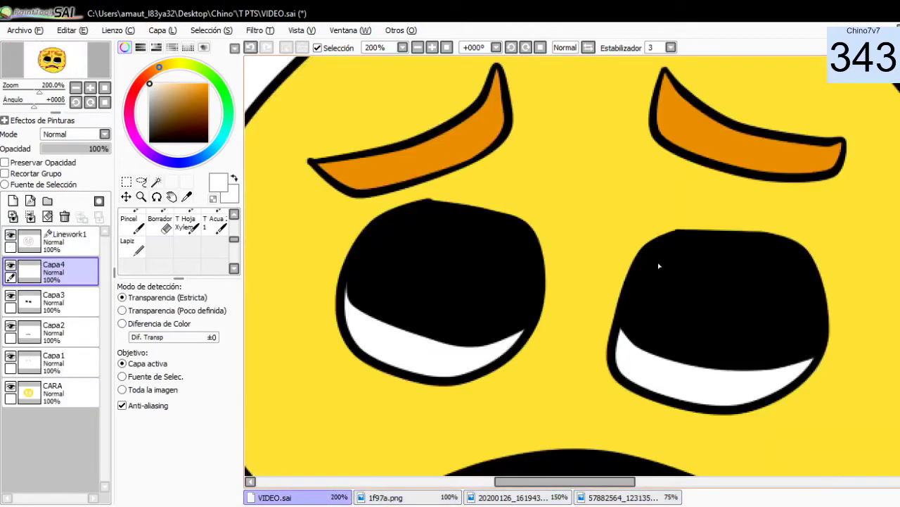
scroll(467, 282, "up", 1)
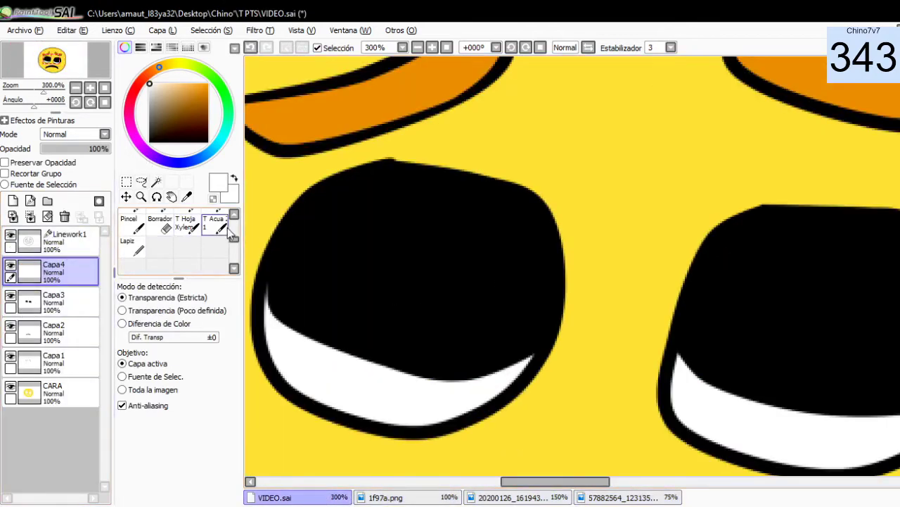
left_click(131, 225)
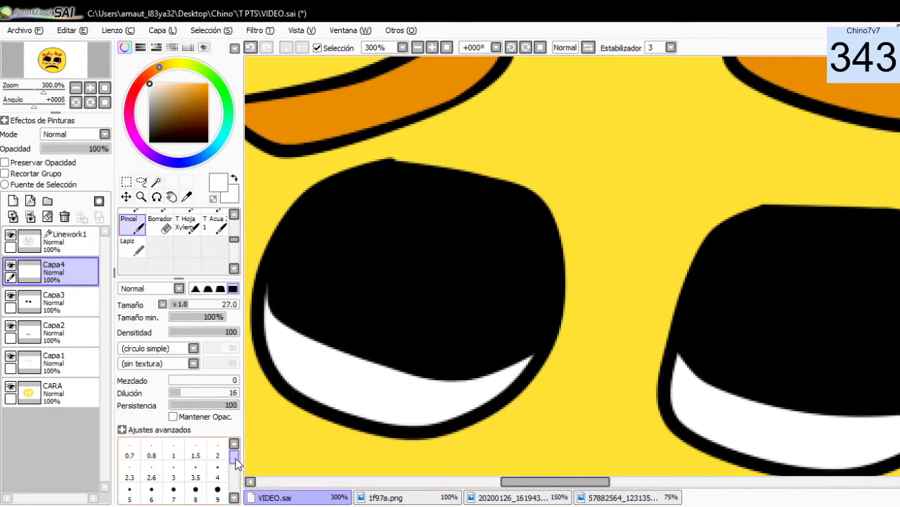
scroll(232, 450, "down", 1)
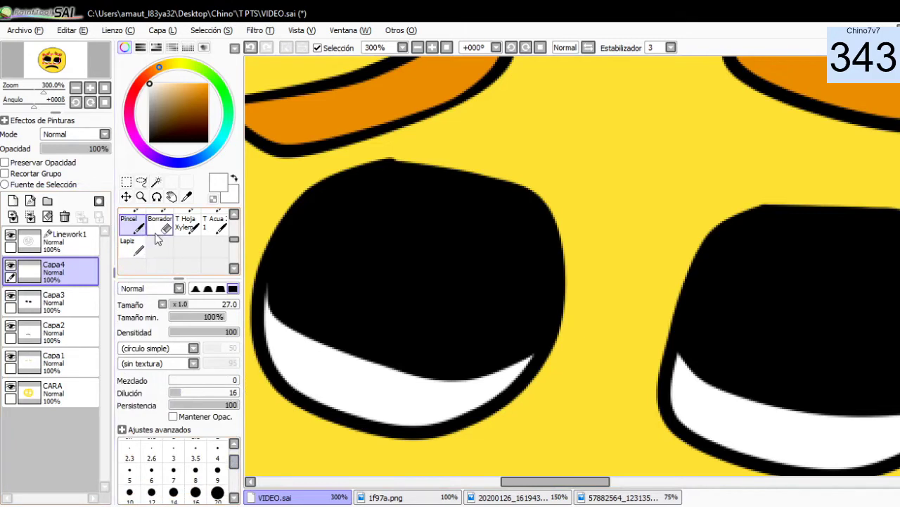
left_click_drag(235, 462, 237, 470)
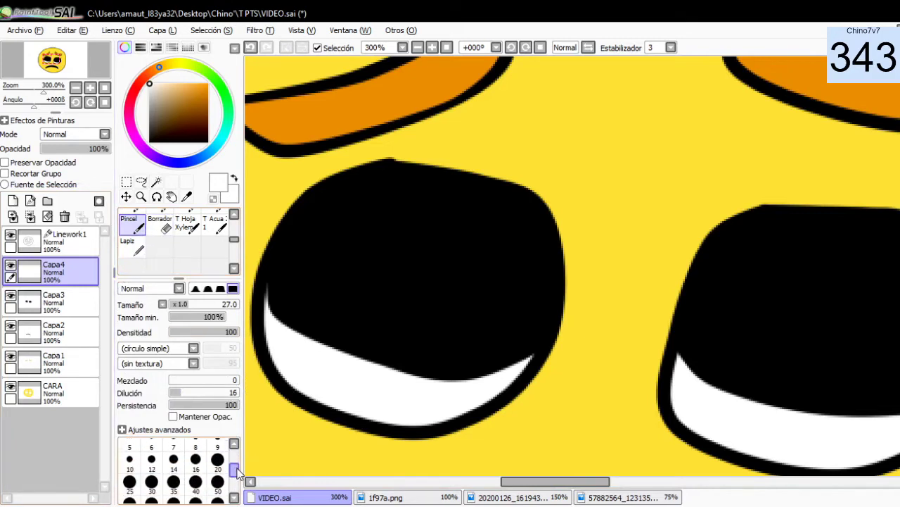
left_click(217, 461)
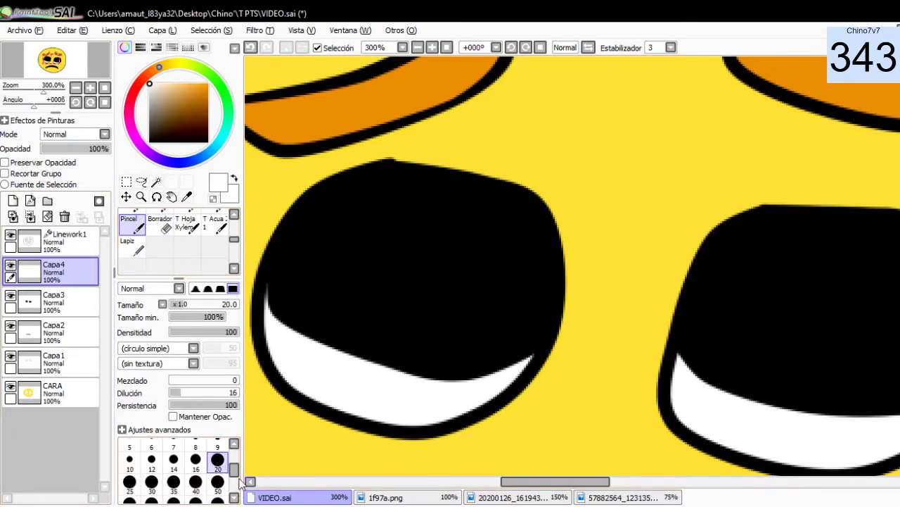
scroll(239, 482, "down", 1)
left_click(173, 461)
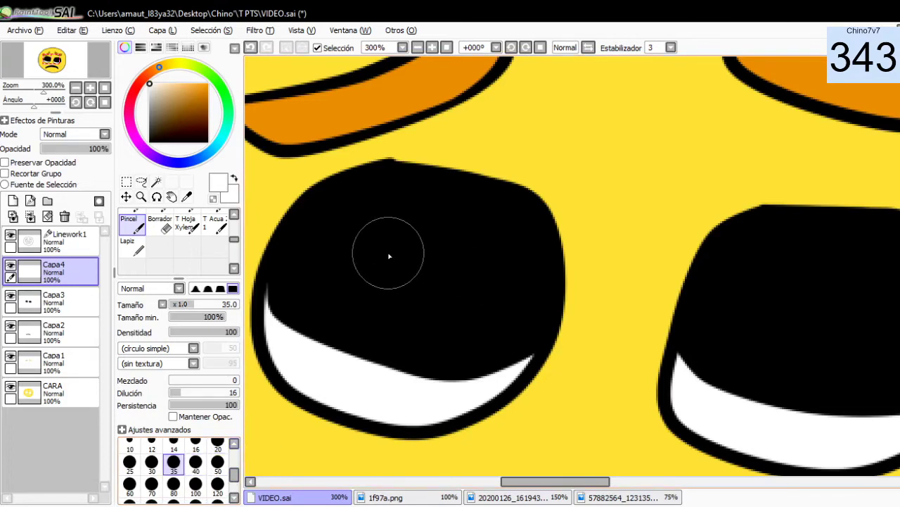
left_click_drag(556, 481, 563, 481)
scroll(565, 420, "down", 1)
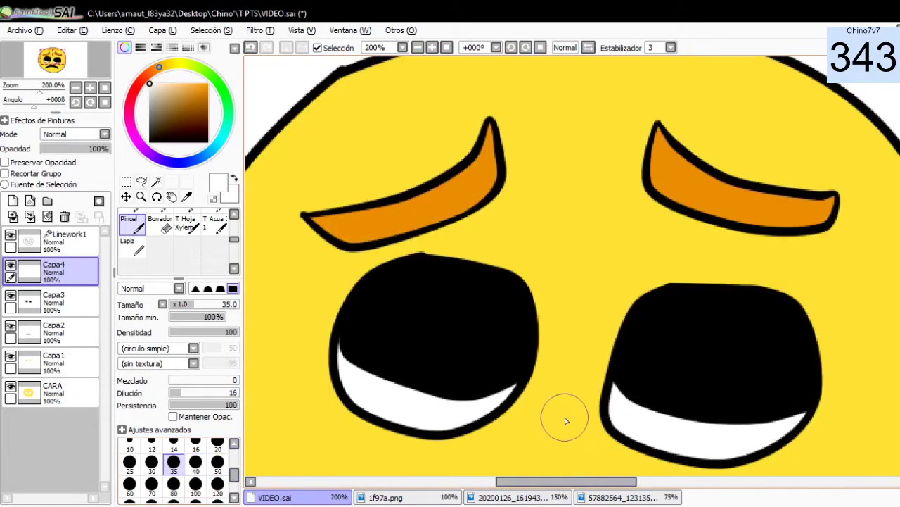
left_click(410, 499)
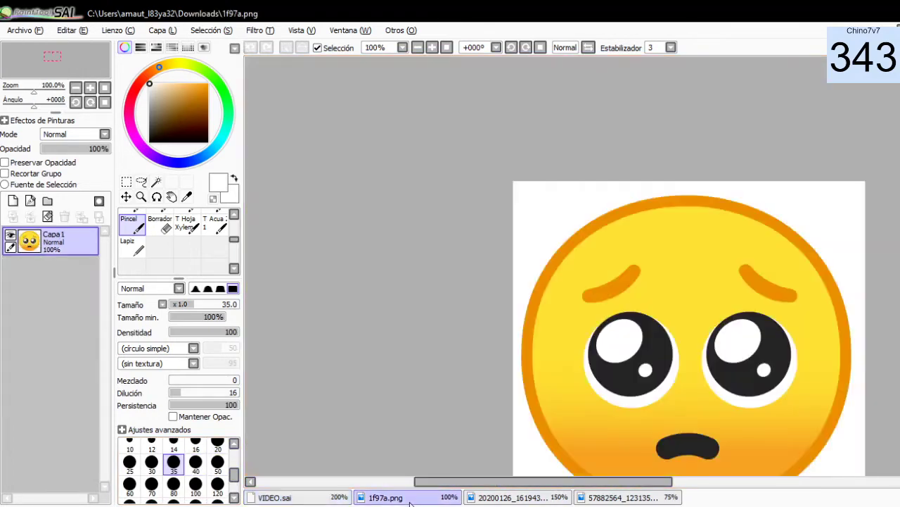
left_click(307, 499)
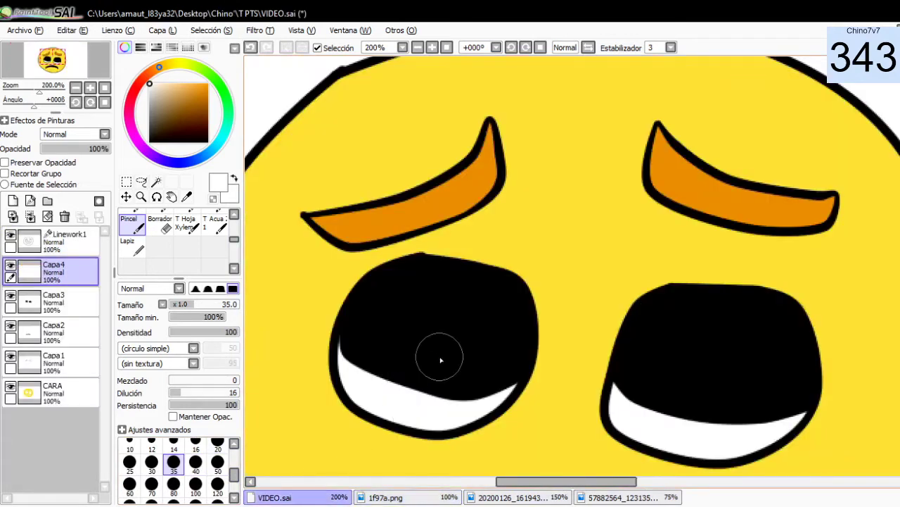
left_click(481, 320)
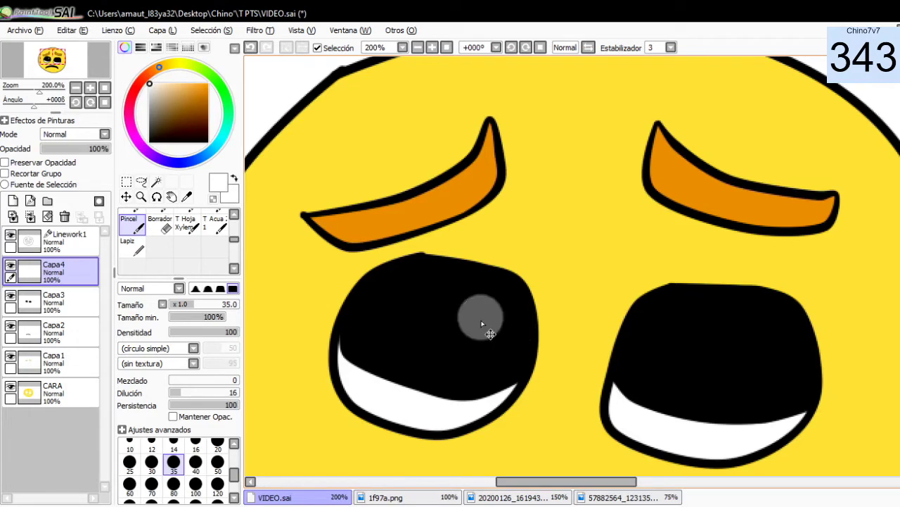
key("ctrl+z")
left_click(131, 246)
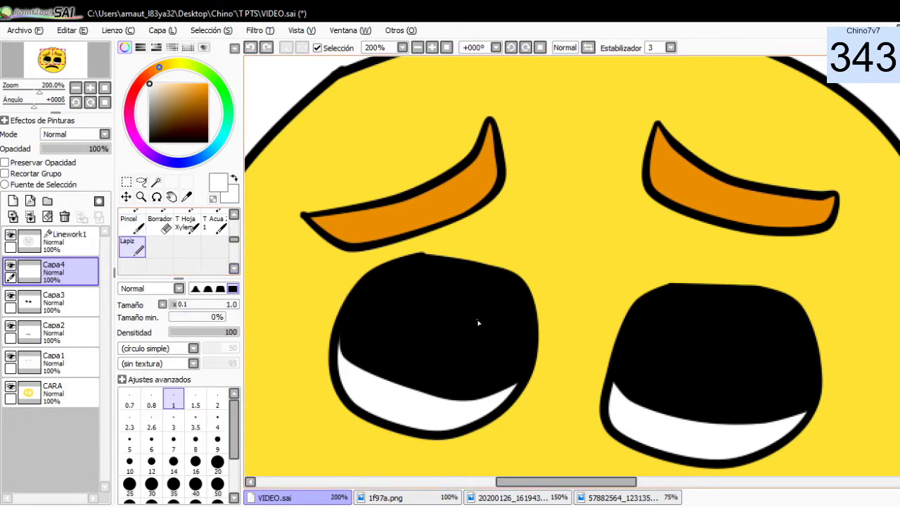
left_click(215, 486)
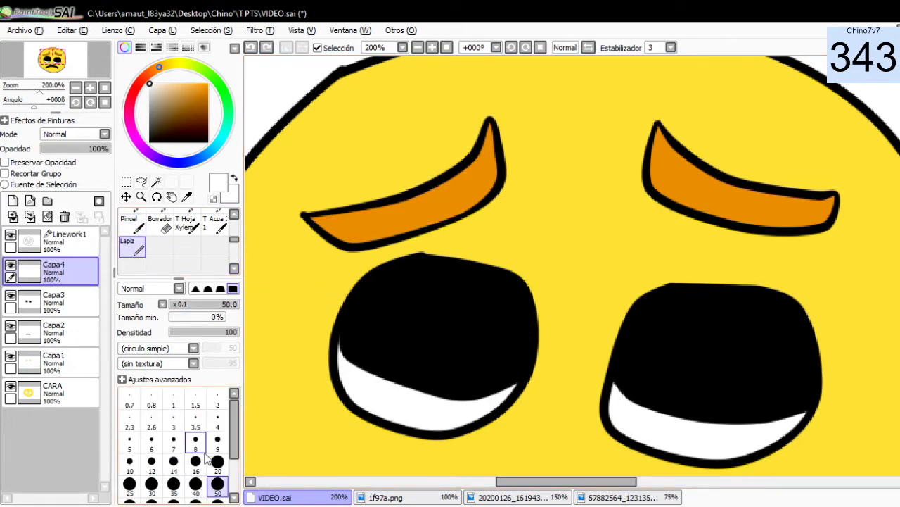
left_click(173, 484)
scroll(611, 354, "down", 1)
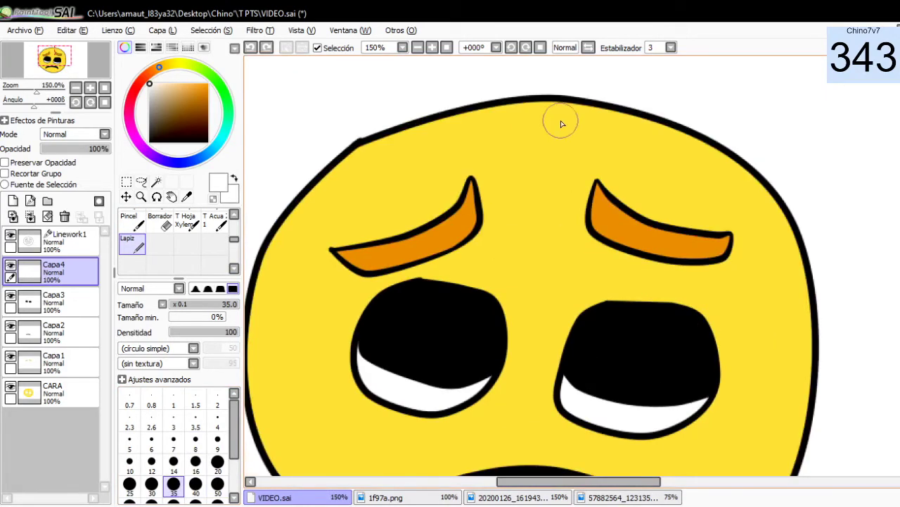
left_click(132, 222)
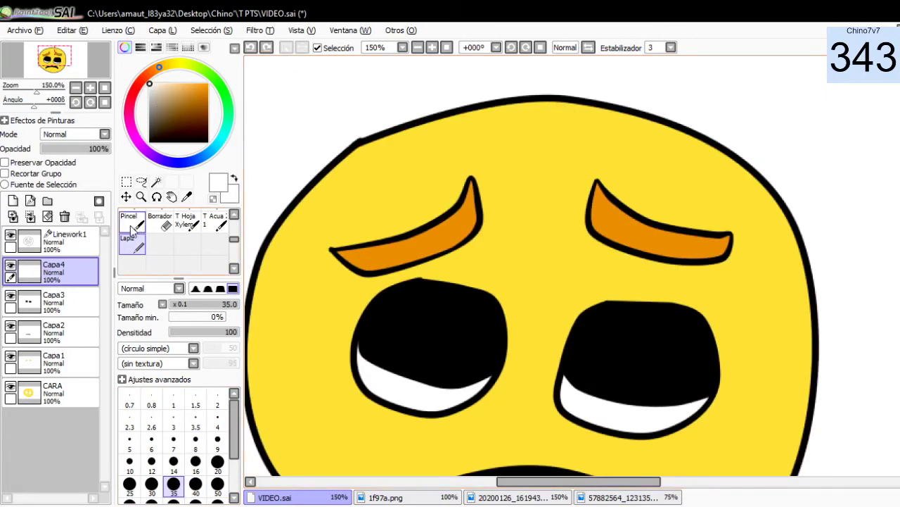
left_click(466, 331)
key("ctrl+z")
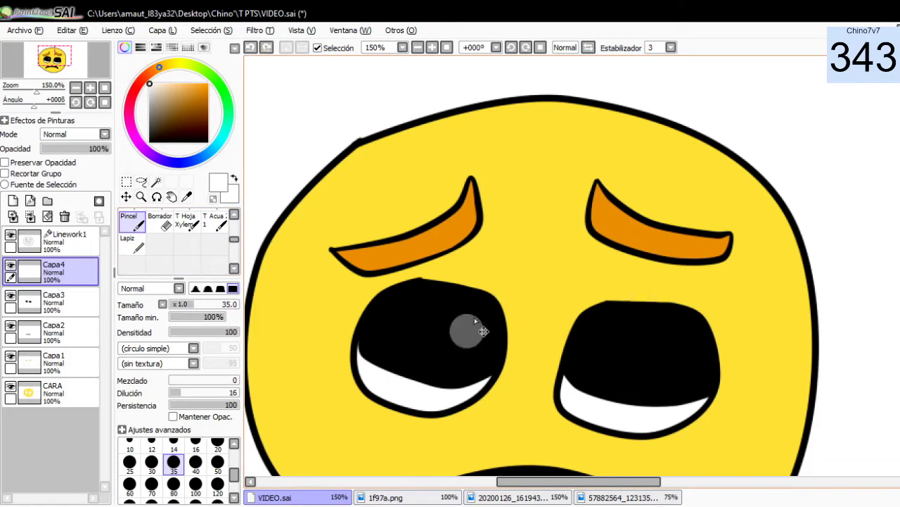
left_click(132, 242)
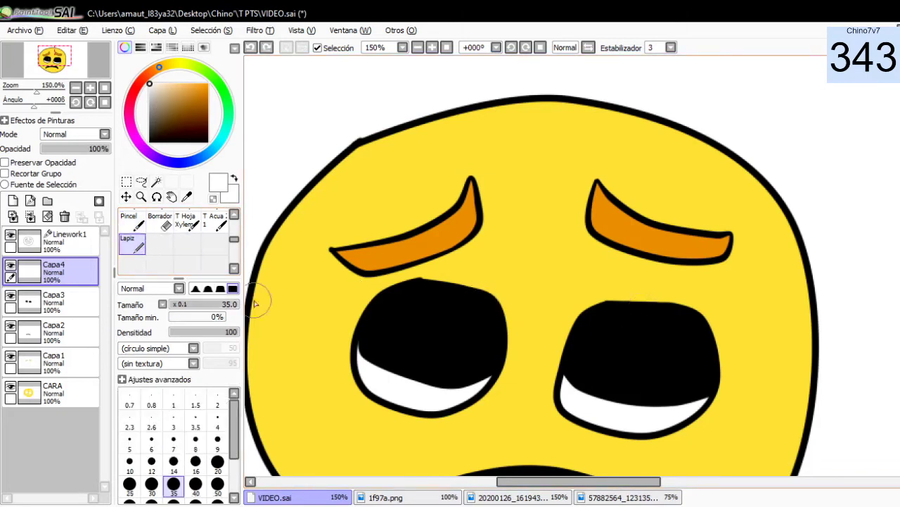
Stamp a big white shine dot in each eye with the size-35 Lapiz brush.
scroll(438, 373, "up", 2)
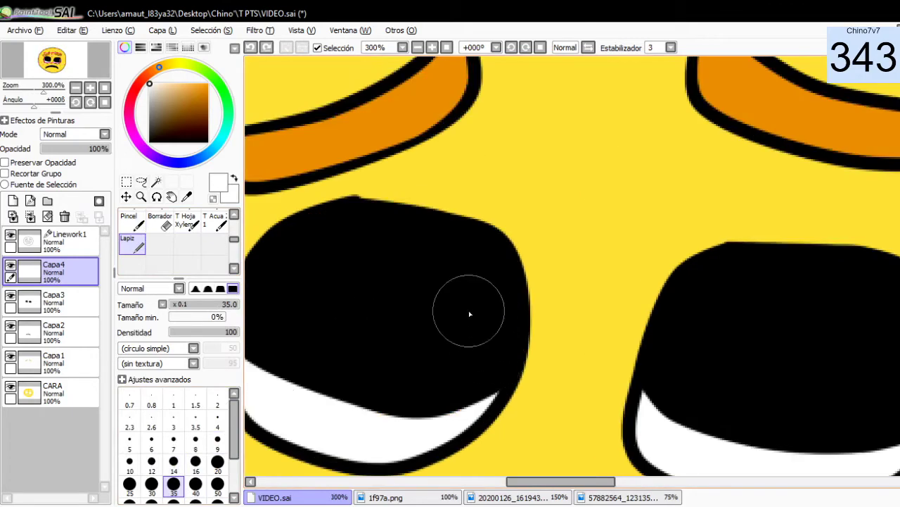
left_click(458, 302)
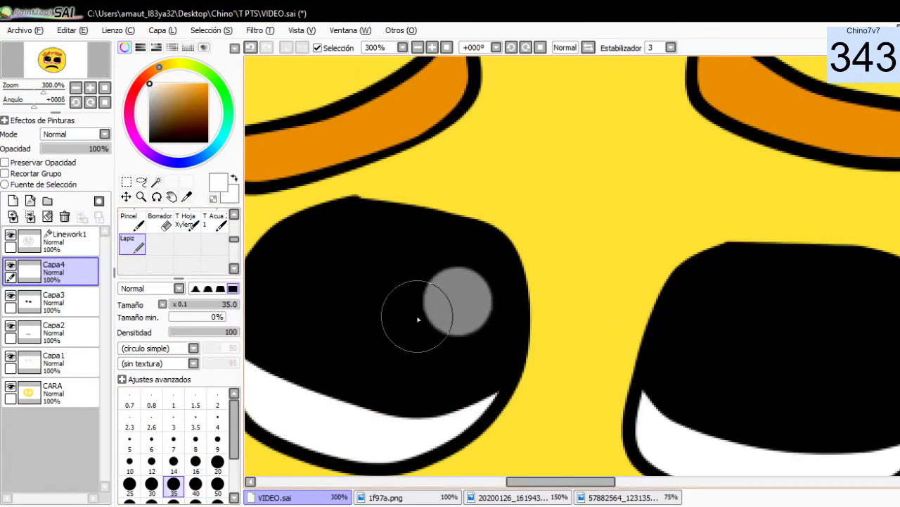
left_click_drag(459, 307, 459, 306)
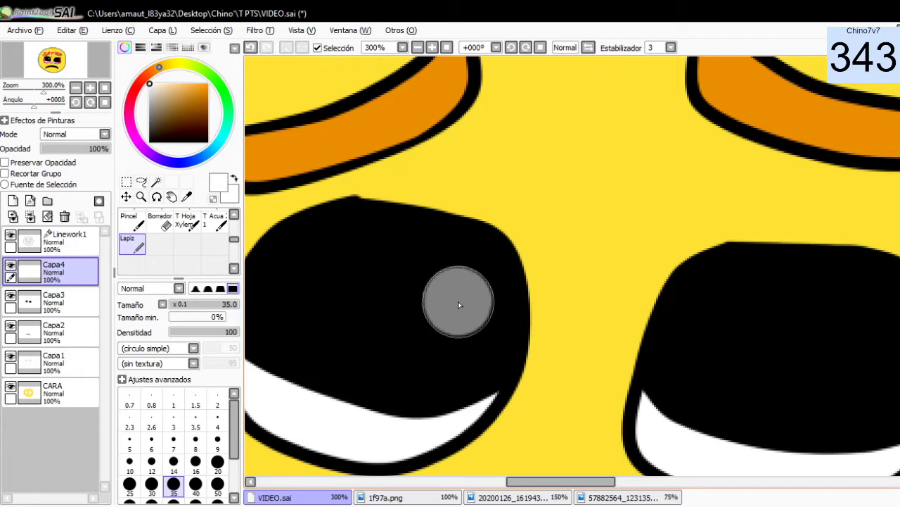
left_click(458, 303)
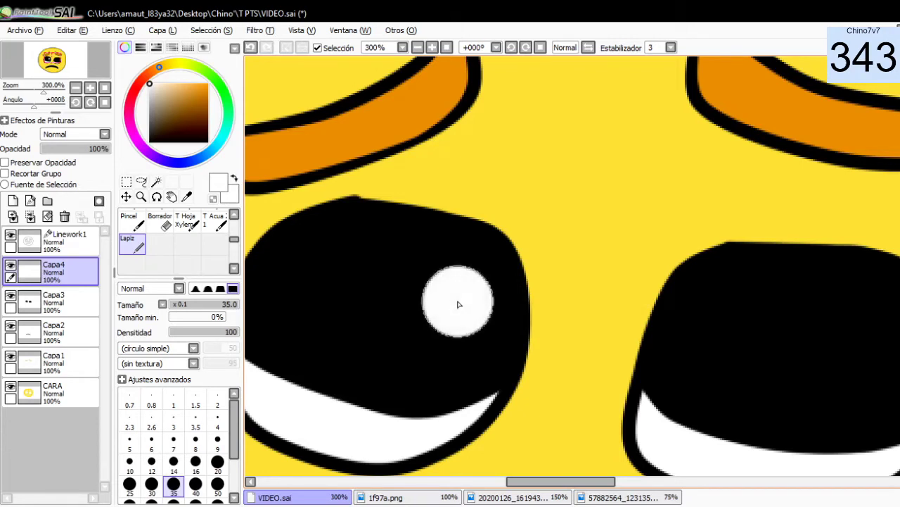
left_click(731, 332)
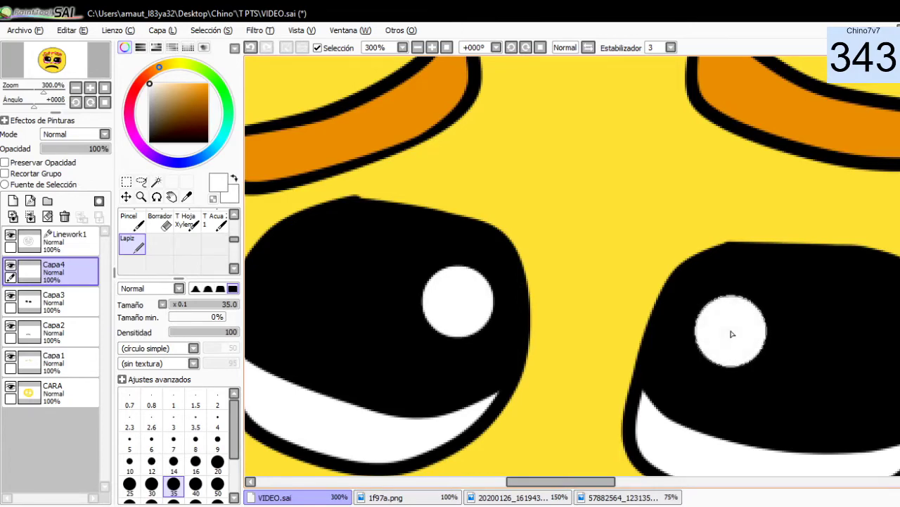
scroll(732, 333, "down", 3)
scroll(774, 408, "up", 1)
scroll(735, 401, "down", 1)
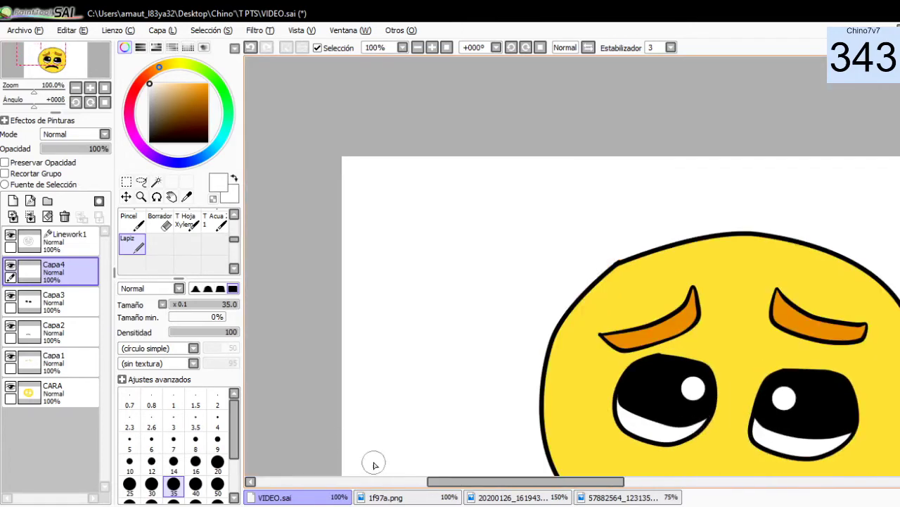
Shrink the brush to size 10, then 5, for smaller eye highlights.
left_click(130, 463)
scroll(793, 410, "up", 1)
scroll(604, 408, "up", 1)
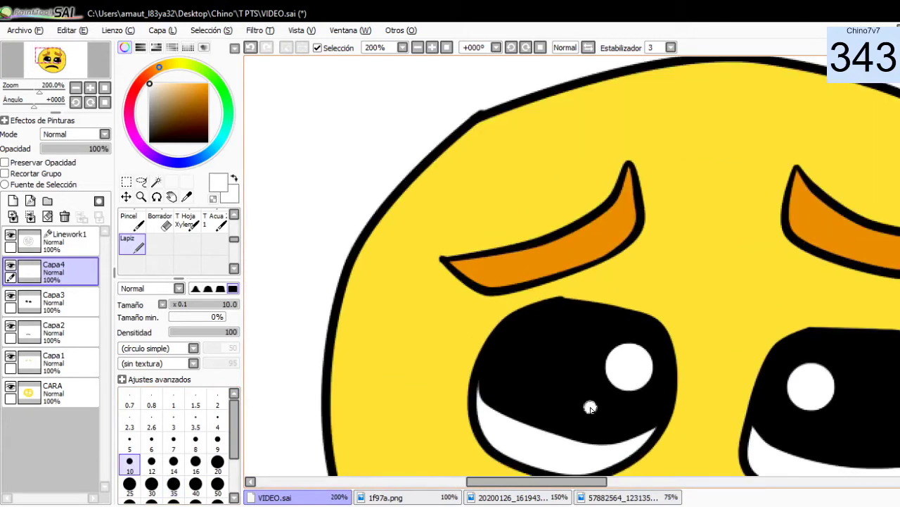
scroll(665, 443, "right", 3)
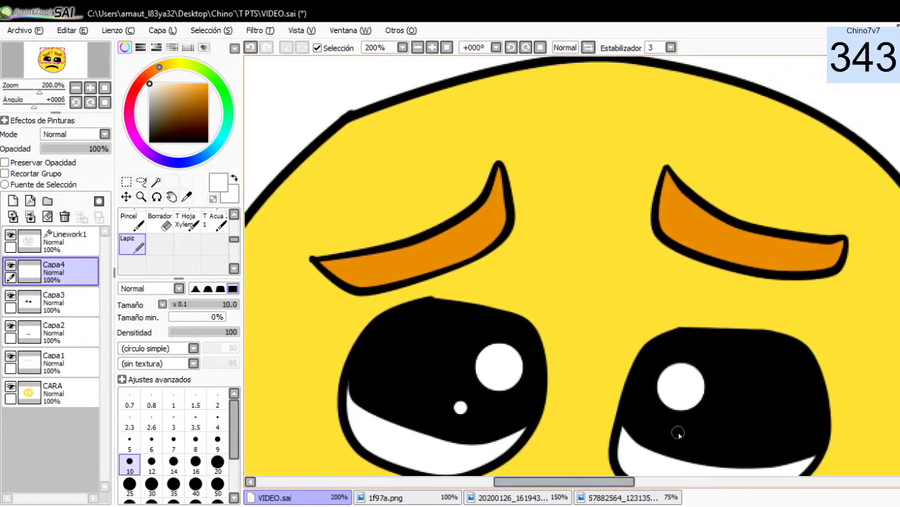
left_click(129, 441)
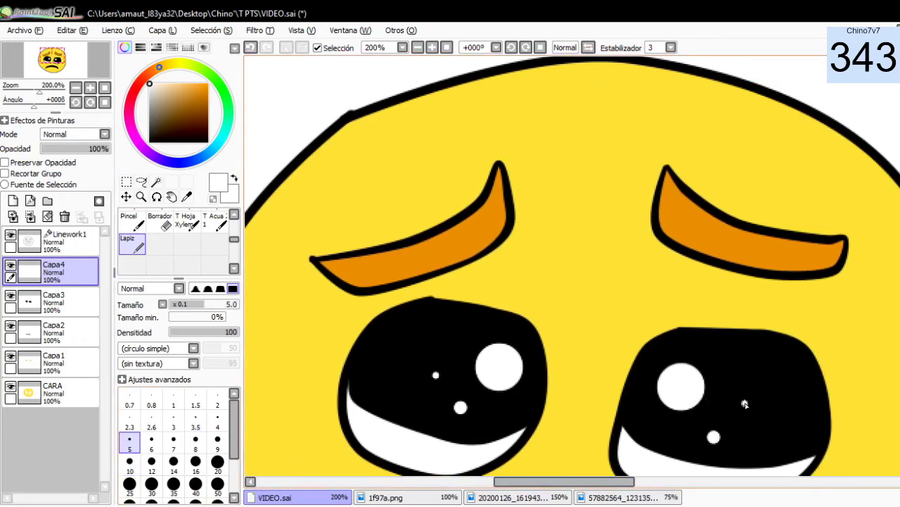
Switch to brush sizes 6 and 2 and add tiny white specks in the eyes.
scroll(745, 404, "down", 5)
scroll(798, 408, "up", 2)
scroll(808, 372, "up", 2)
scroll(808, 373, "down", 1)
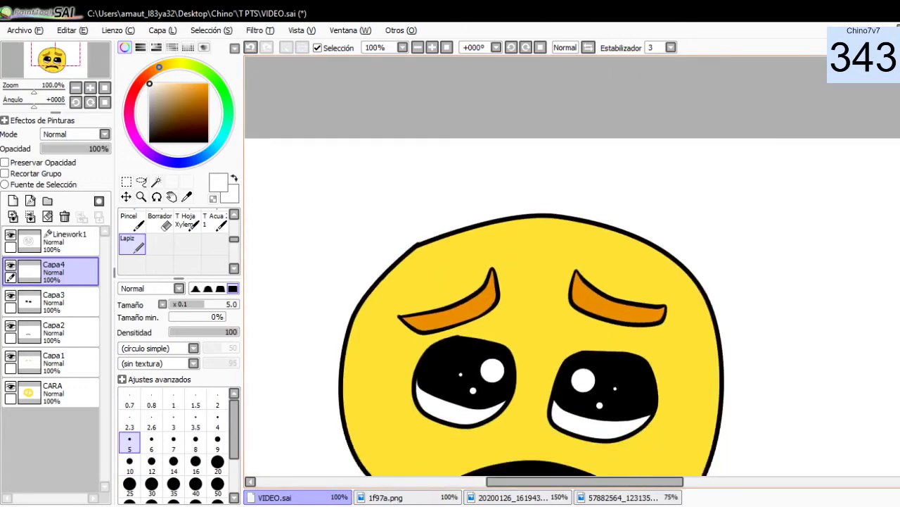
scroll(518, 257, "down", 3)
scroll(518, 257, "up", 1)
scroll(479, 237, "down", 1)
scroll(418, 210, "up", 1)
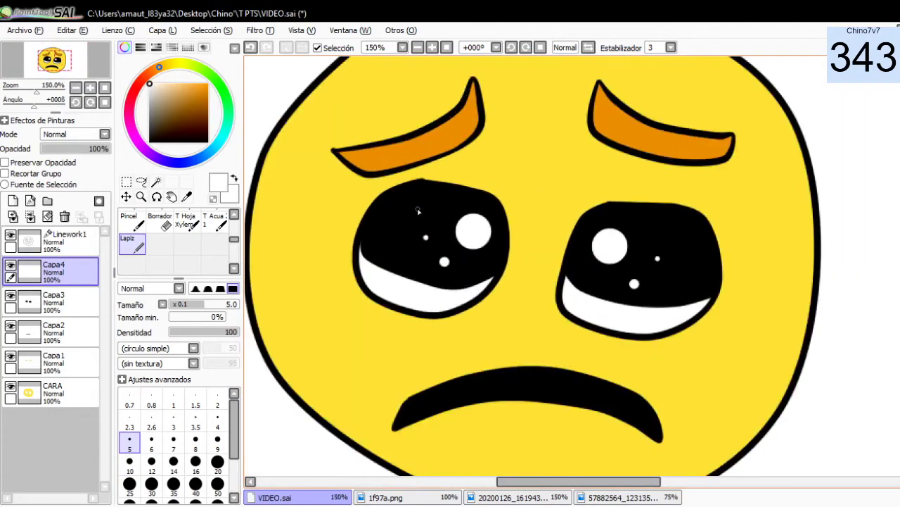
left_click(151, 441)
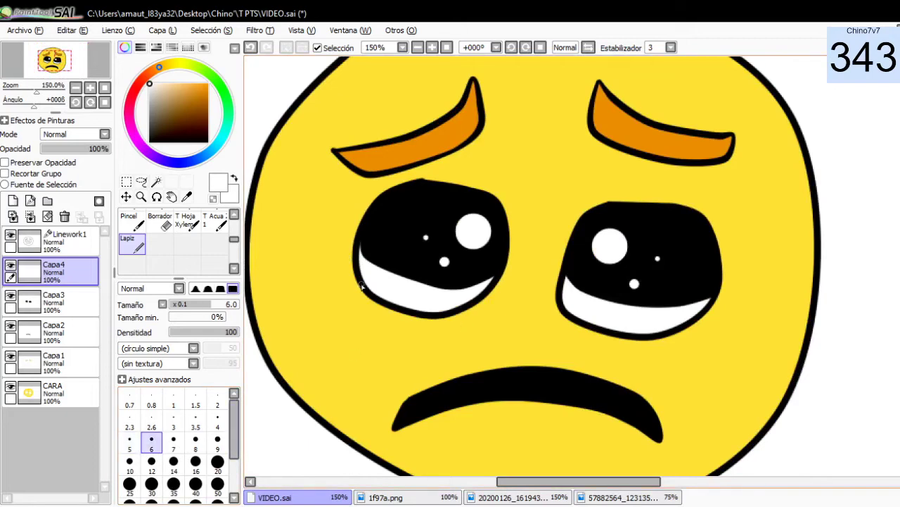
left_click(217, 399)
scroll(412, 232, "up", 1)
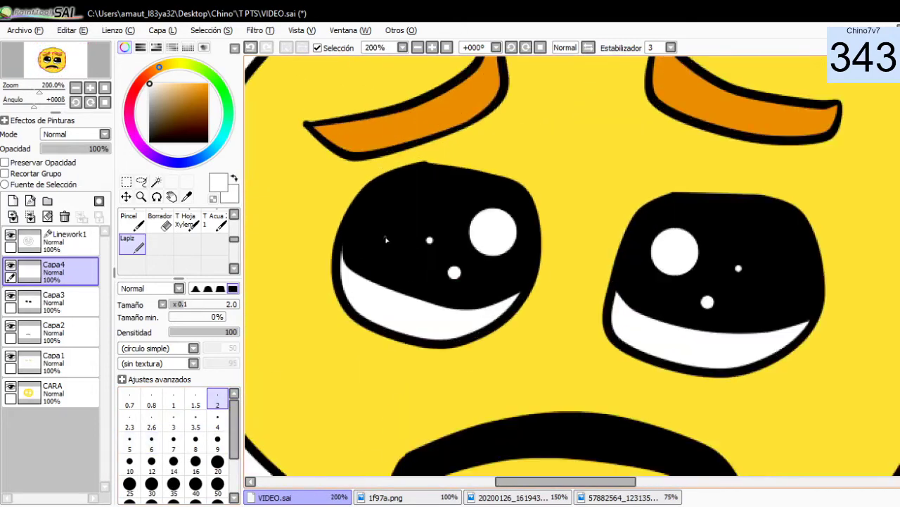
scroll(698, 393, "down", 3)
left_click_drag(636, 475, 651, 475)
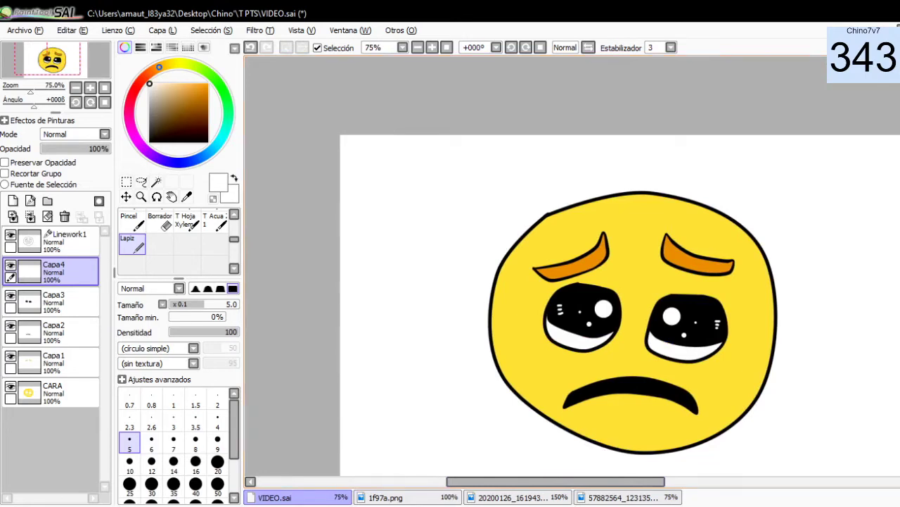
Compare the emoji with 1f97a.png, then bring up the 57882564 character image.
left_click(401, 497)
left_click(251, 498)
left_click_drag(552, 481, 565, 481)
scroll(602, 296, "down", 1)
scroll(602, 281, "down", 3)
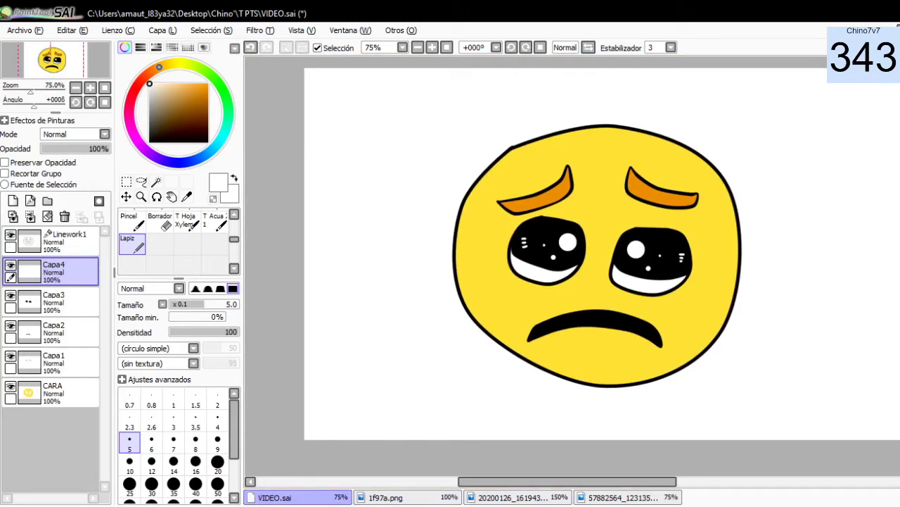
left_click(673, 499)
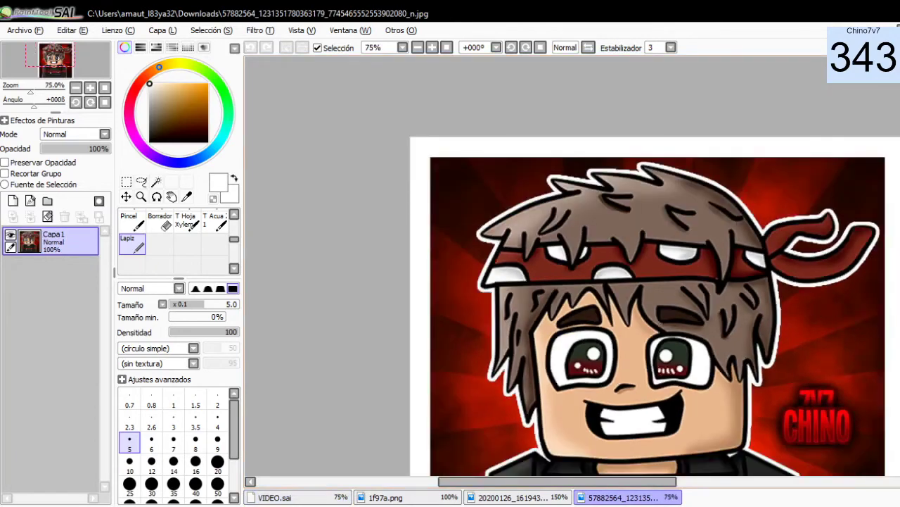
Zoom around the character portrait's eyes, then return to VIDEO.sai.
scroll(549, 343, "up", 1)
scroll(550, 344, "up", 1)
scroll(550, 343, "up", 1)
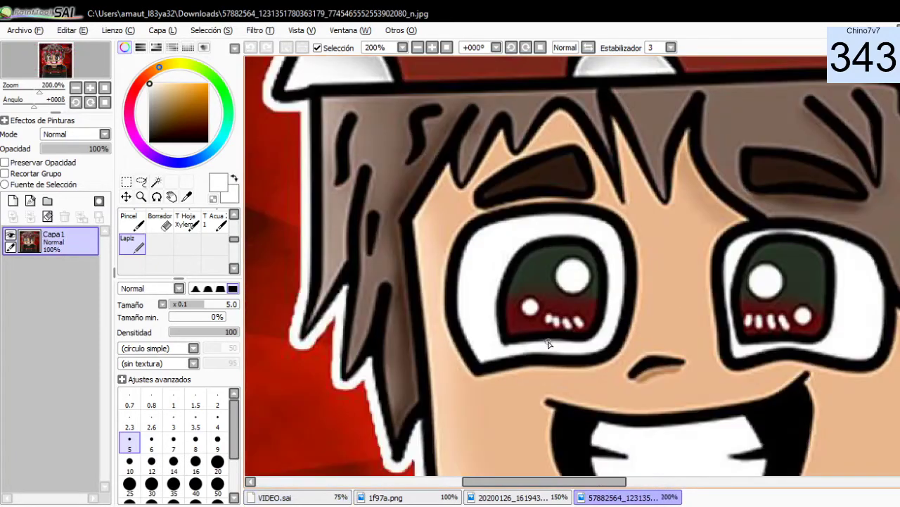
scroll(436, 245, "down", 1)
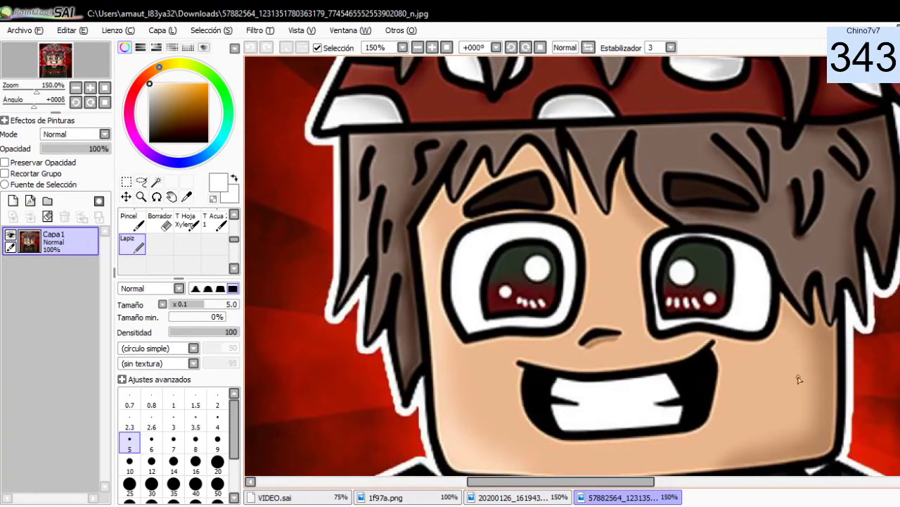
scroll(800, 380, "down", 1)
scroll(830, 380, "down", 1)
scroll(870, 195, "up", 3)
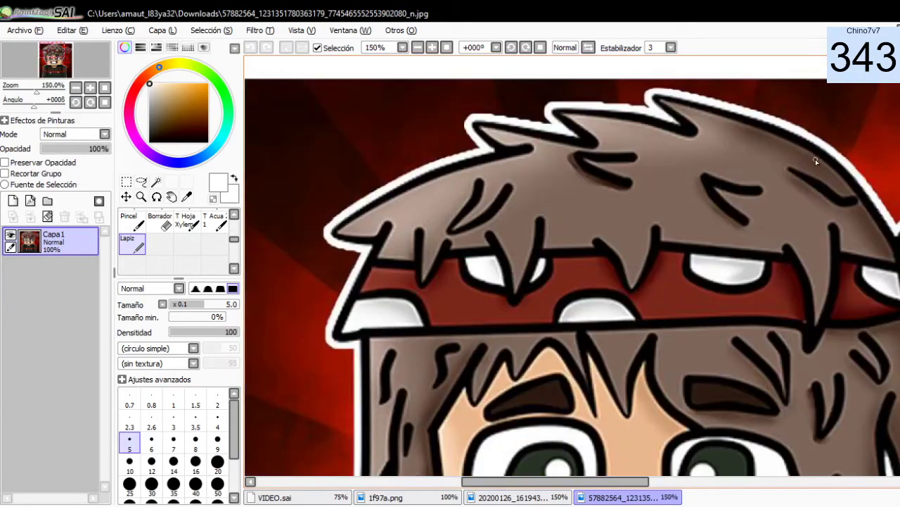
scroll(815, 159, "down", 1)
scroll(830, 225, "up", 2)
scroll(868, 280, "up", 1)
scroll(781, 331, "down", 2)
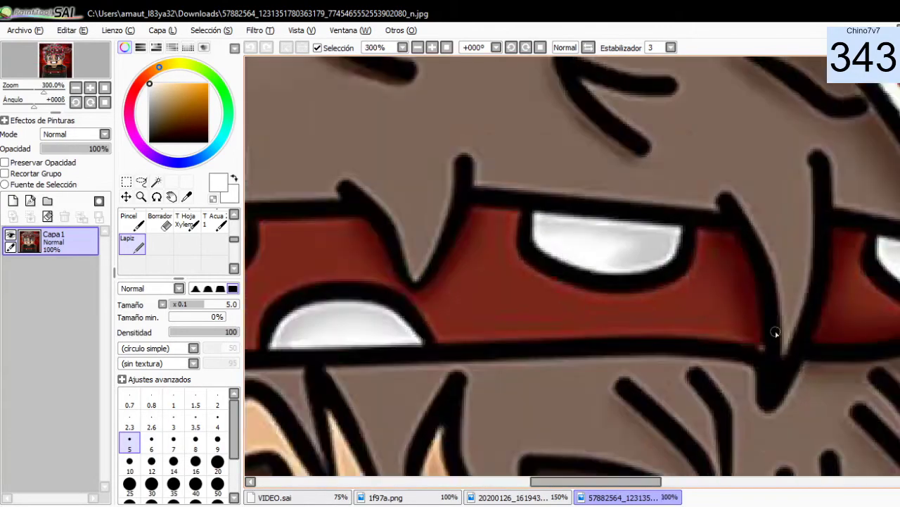
scroll(781, 317, "down", 4)
scroll(784, 302, "up", 1)
scroll(785, 295, "up", 1)
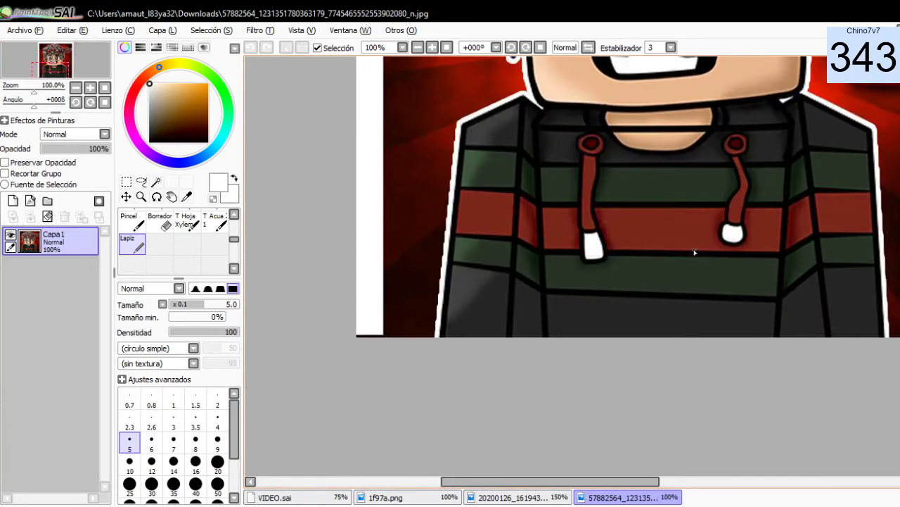
scroll(694, 252, "down", 1)
scroll(838, 221, "up", 3)
scroll(858, 204, "down", 1)
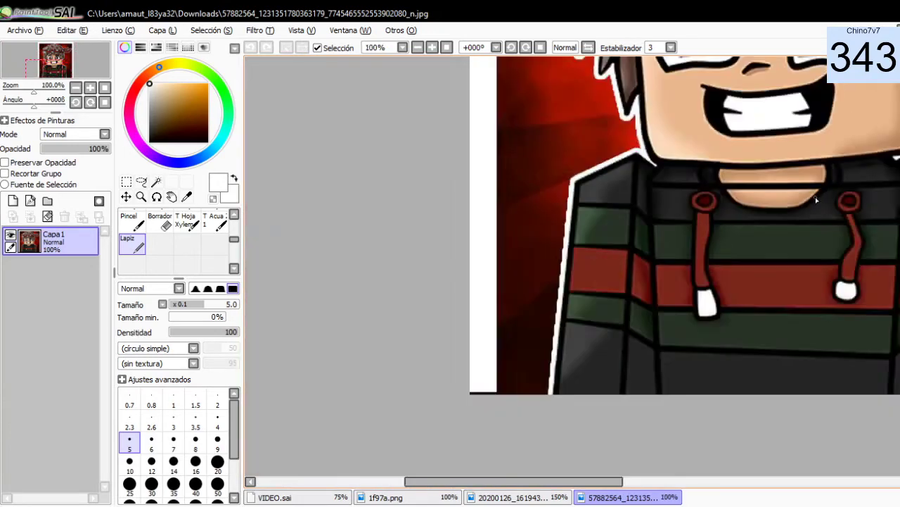
scroll(880, 189, "down", 1)
scroll(637, 415, "up", 1)
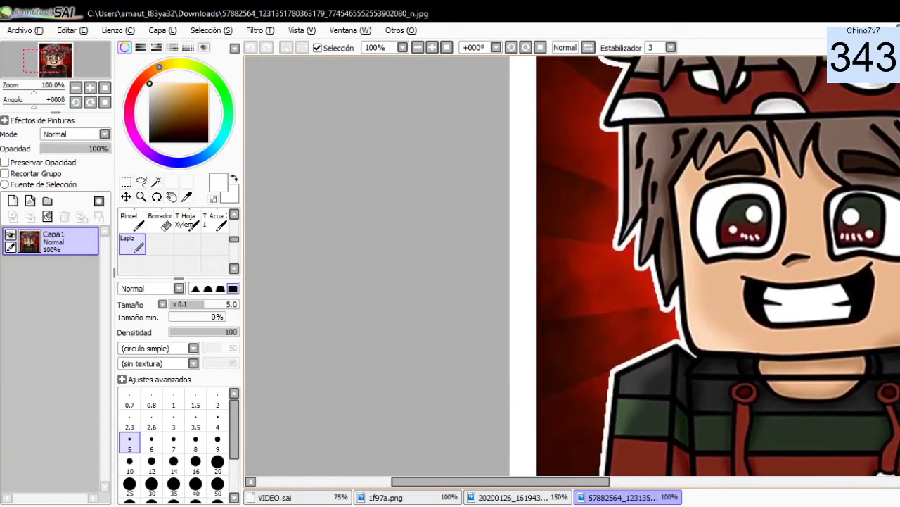
left_click(340, 497)
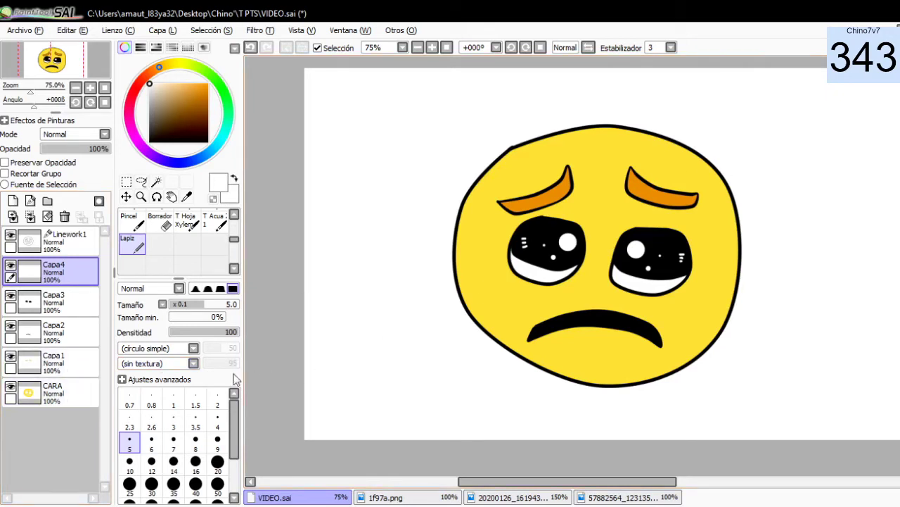
Add a new empty layer, Capa5, above the CARA face layer.
left_click(82, 392)
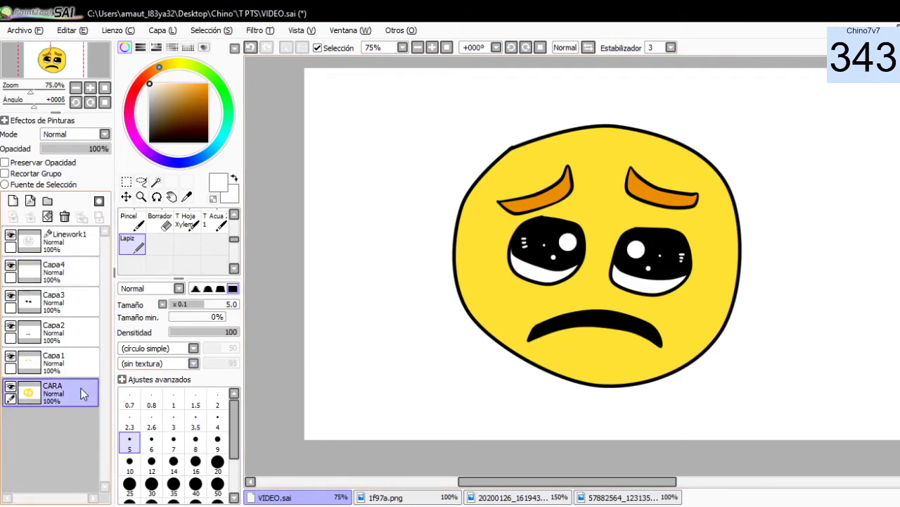
left_click(12, 207)
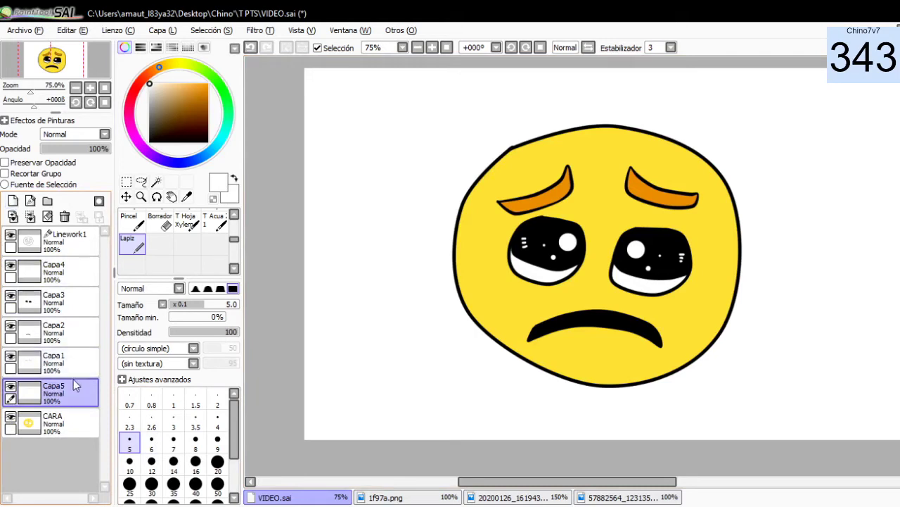
left_click(45, 426)
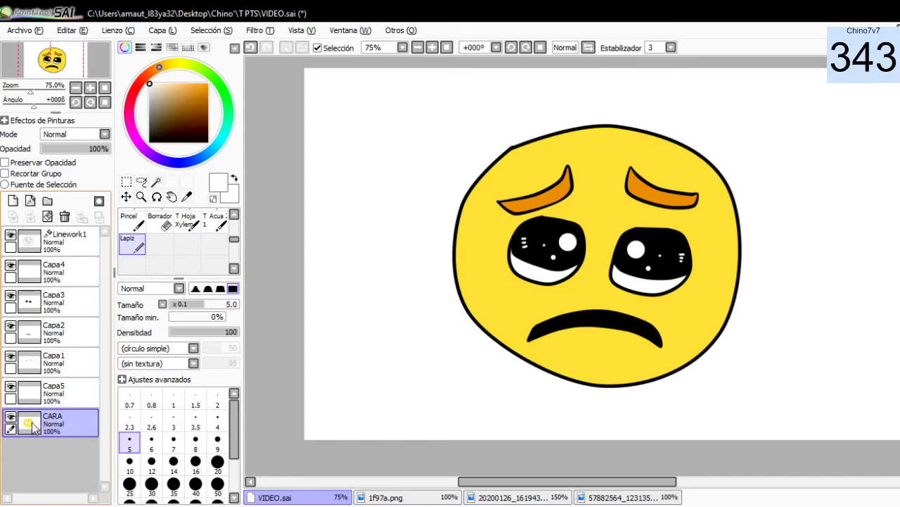
Select the area covered by the face on CARA, then make Capa5 the active layer.
left_click(28, 422, "ctrl")
scroll(643, 211, "up", 2)
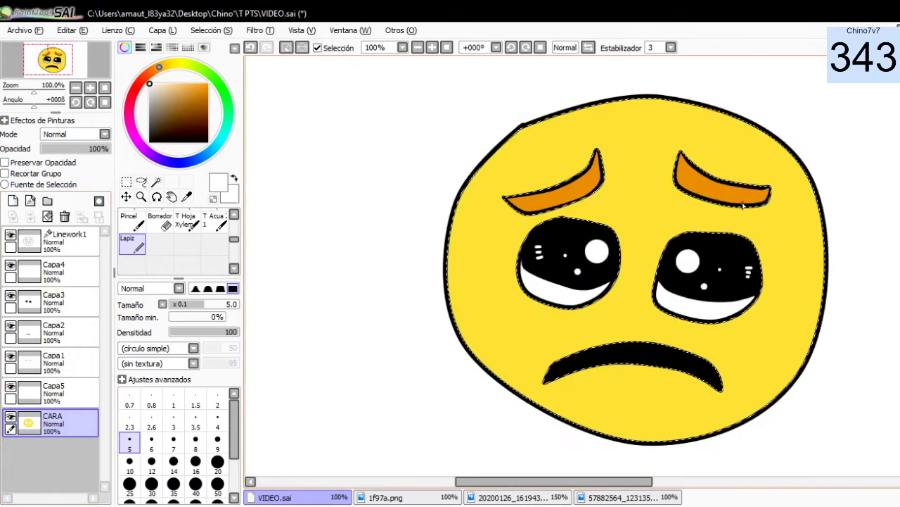
scroll(673, 258, "down", 1)
scroll(724, 307, "up", 1)
scroll(714, 317, "up", 1)
scroll(713, 317, "down", 1)
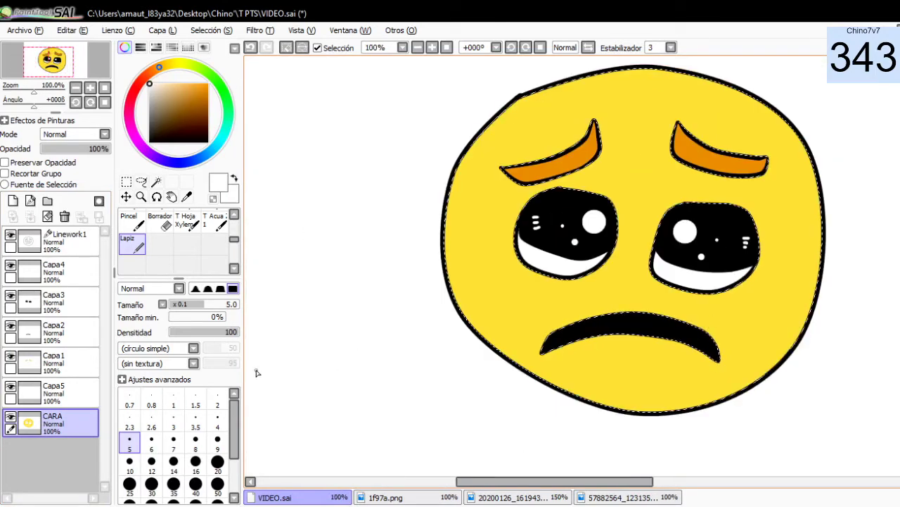
left_click(69, 398)
Sample the face's yellow and darken it with the HSV sliders.
left_click(186, 196)
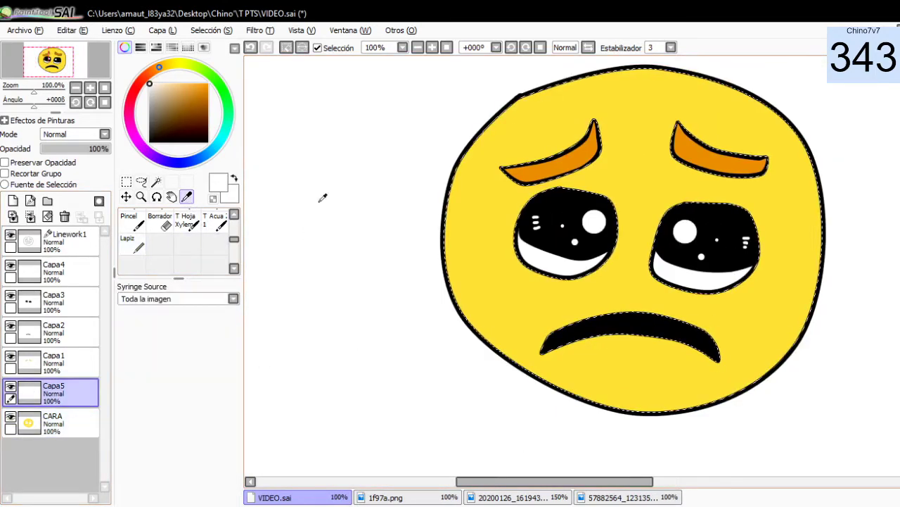
left_click(625, 184)
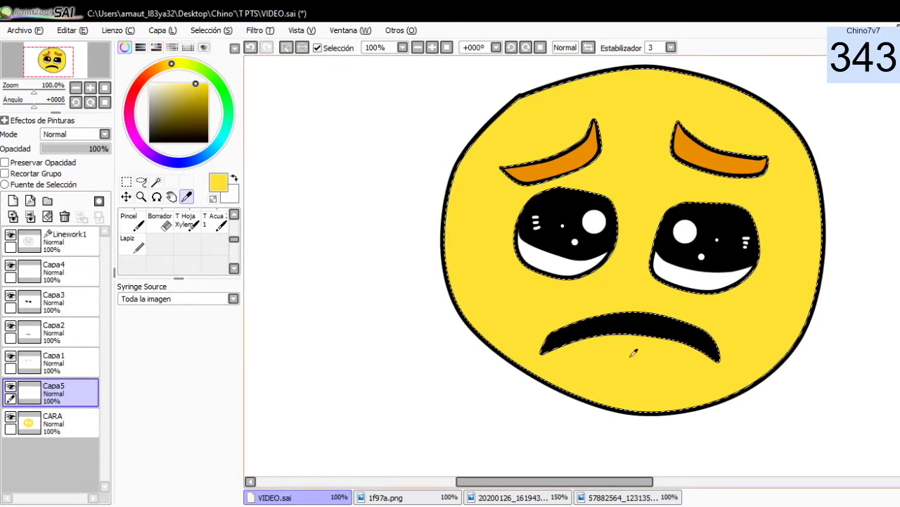
left_click(141, 48)
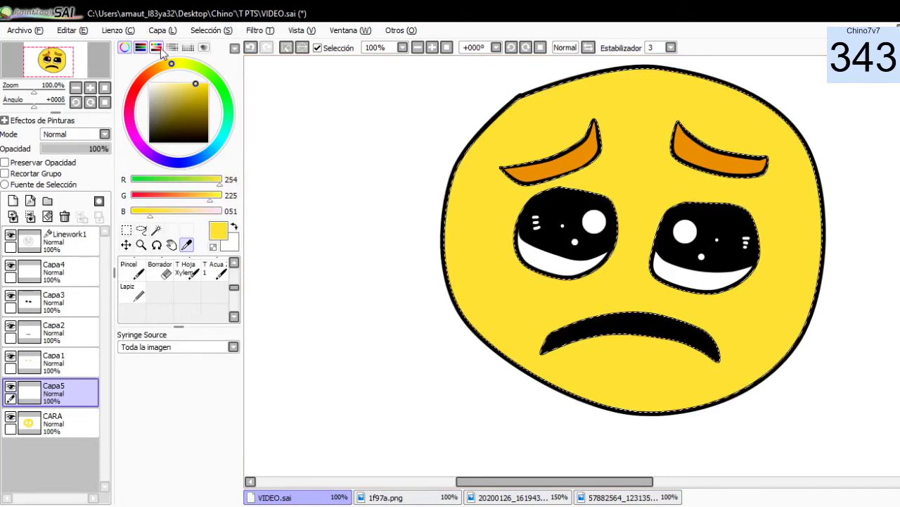
left_click(156, 48)
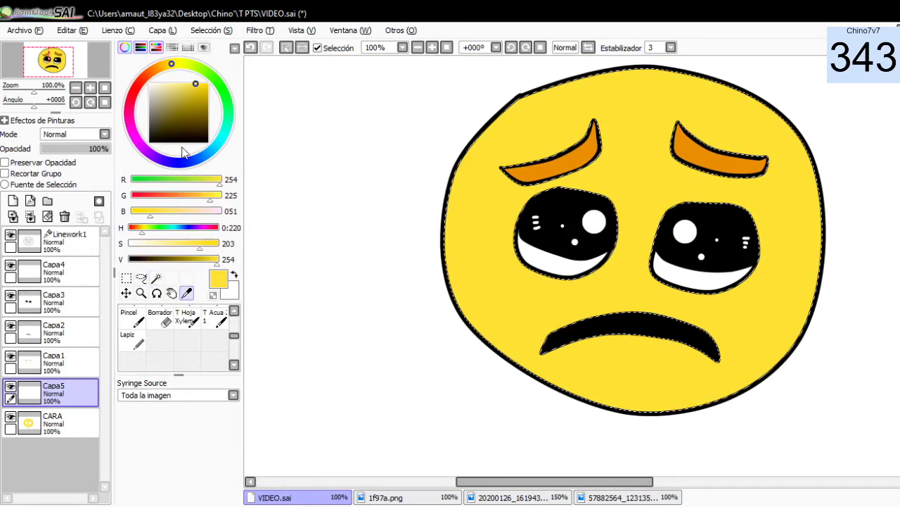
left_click(140, 48)
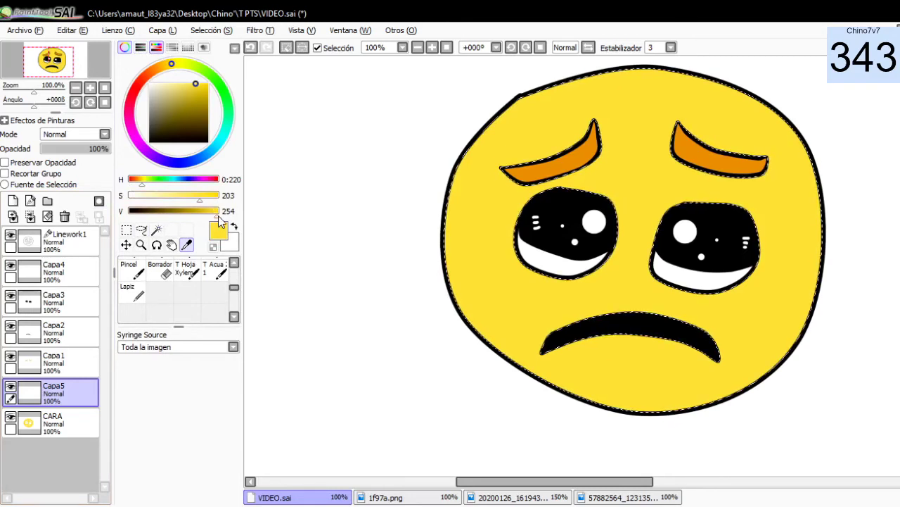
left_click_drag(198, 83, 197, 85)
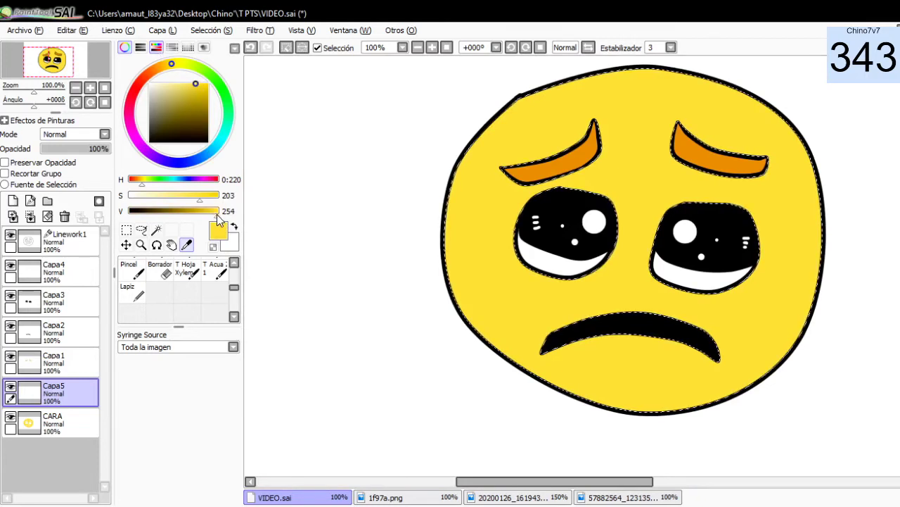
left_click_drag(216, 214, 200, 214)
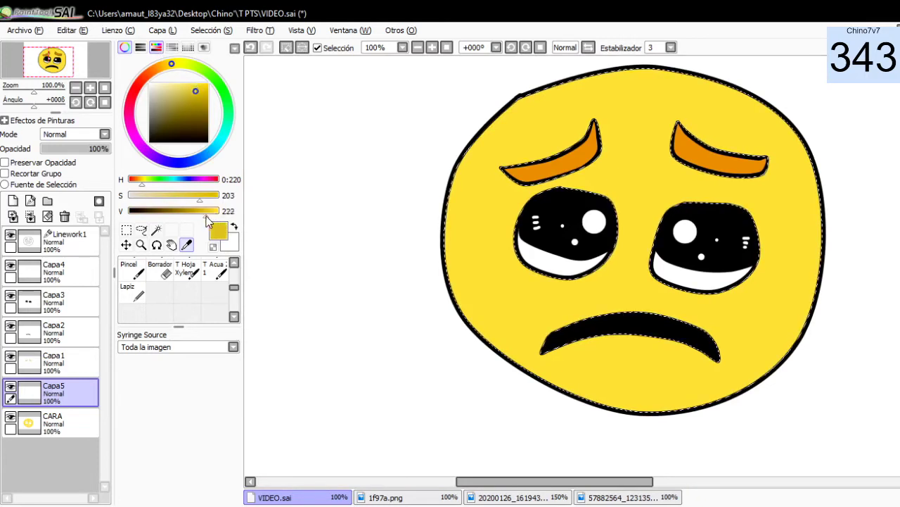
Sample the orange from the chin of the 1f97a.png emoji, then return to VIDEO.sai.
left_click(405, 498)
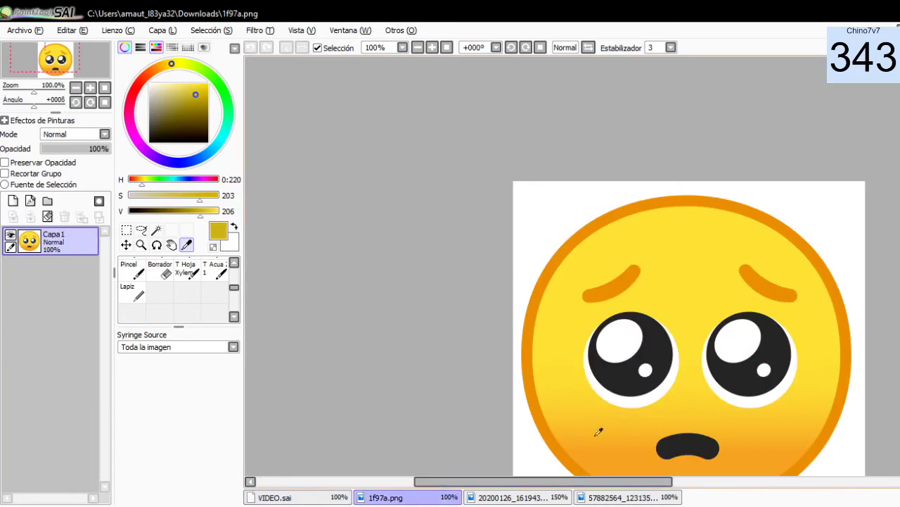
left_click(624, 457)
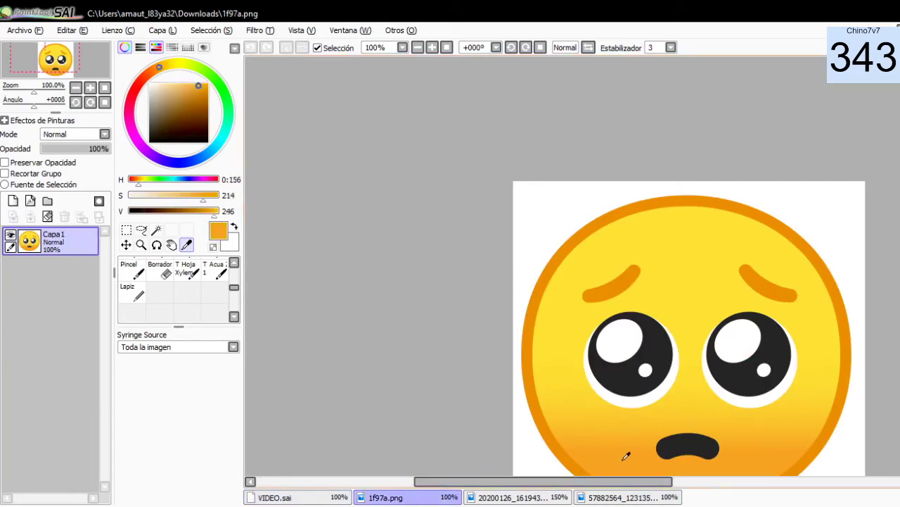
left_click(503, 498)
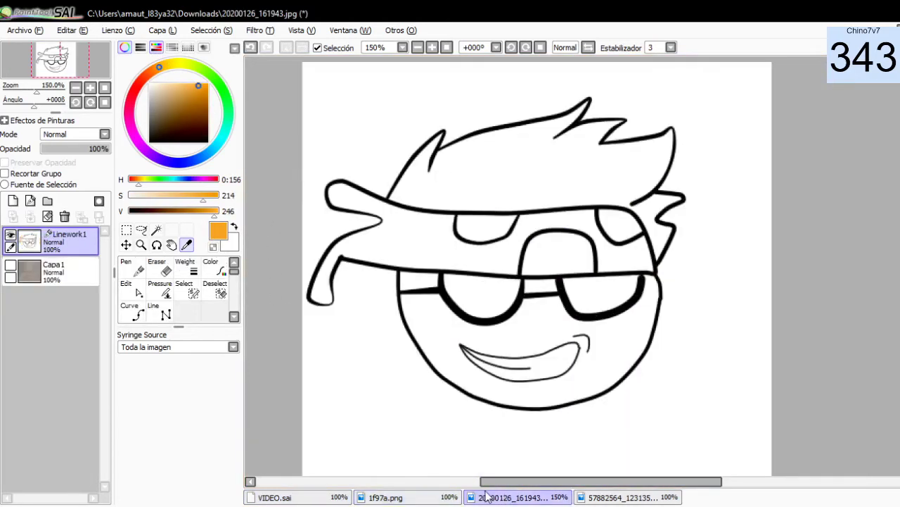
left_click(318, 499)
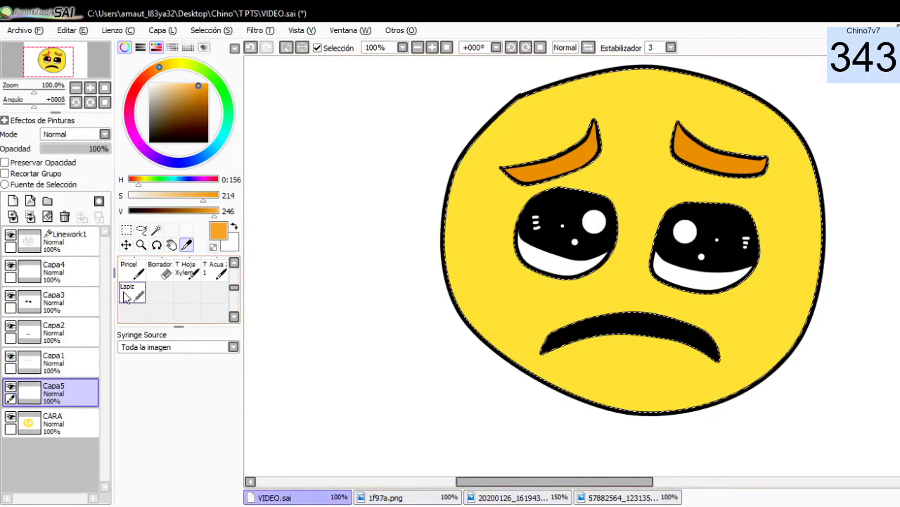
Paint orange over the lower half of the face on Capa5 with a size-120 Pincel brush.
left_click(131, 270)
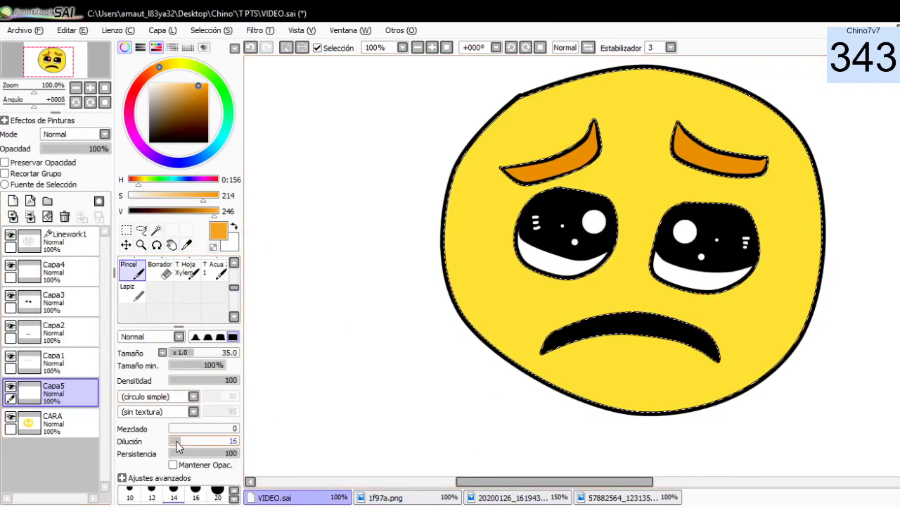
left_click(235, 498)
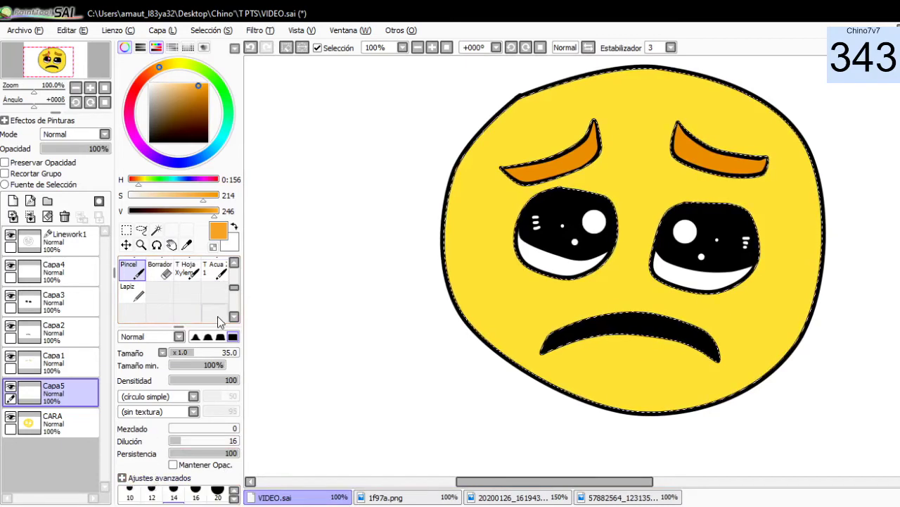
left_click(156, 47)
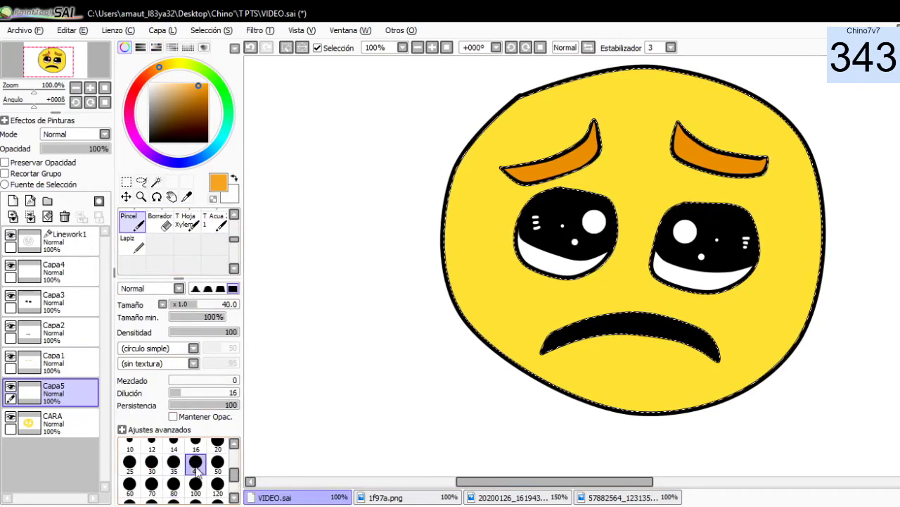
left_click(215, 489)
mouse_move(461, 243)
left_mouse_down()
mouse_move(493, 281)
mouse_move(727, 346)
mouse_move(592, 380)
left_mouse_up()
mouse_move(482, 363)
left_mouse_down()
mouse_move(543, 311)
mouse_move(623, 292)
mouse_move(549, 281)
mouse_move(829, 288)
mouse_move(603, 282)
mouse_move(697, 315)
mouse_move(468, 362)
left_mouse_up()
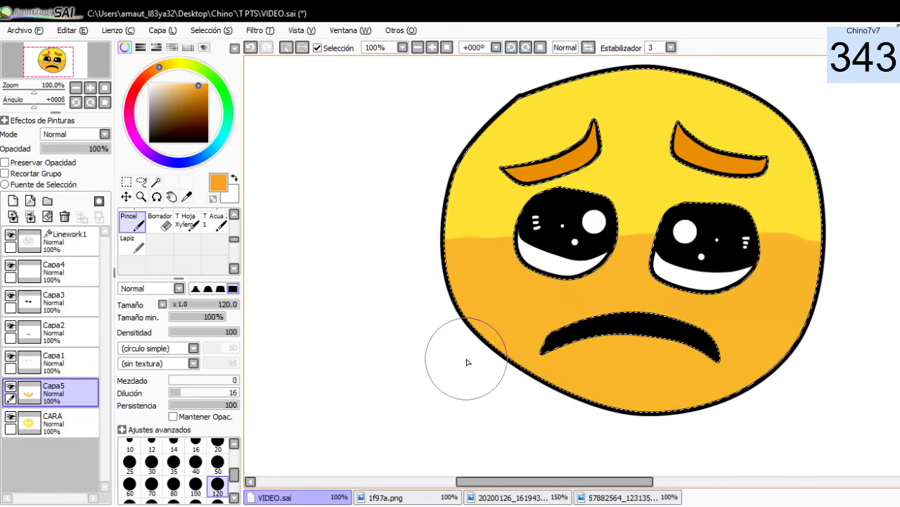
Blur the yellow-orange boundary with the DESENF brush at size 100.
left_click(234, 215)
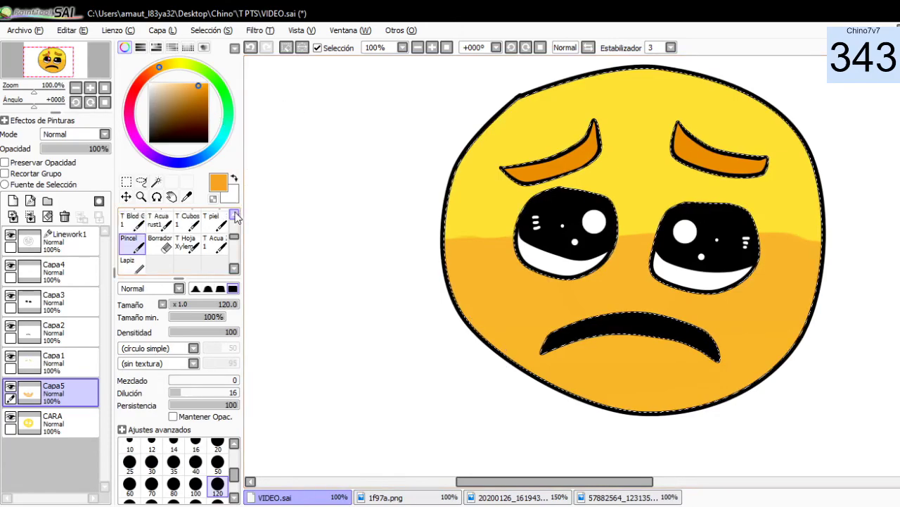
left_click(234, 214)
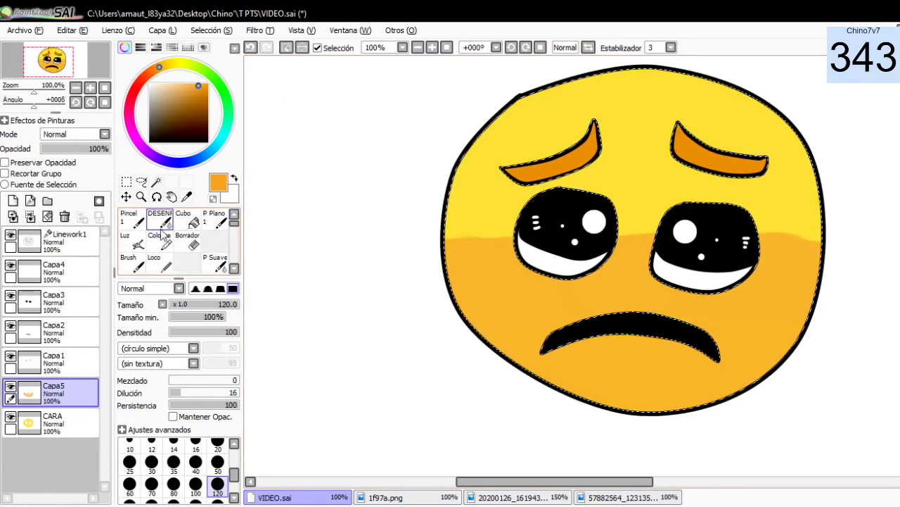
left_click(161, 228)
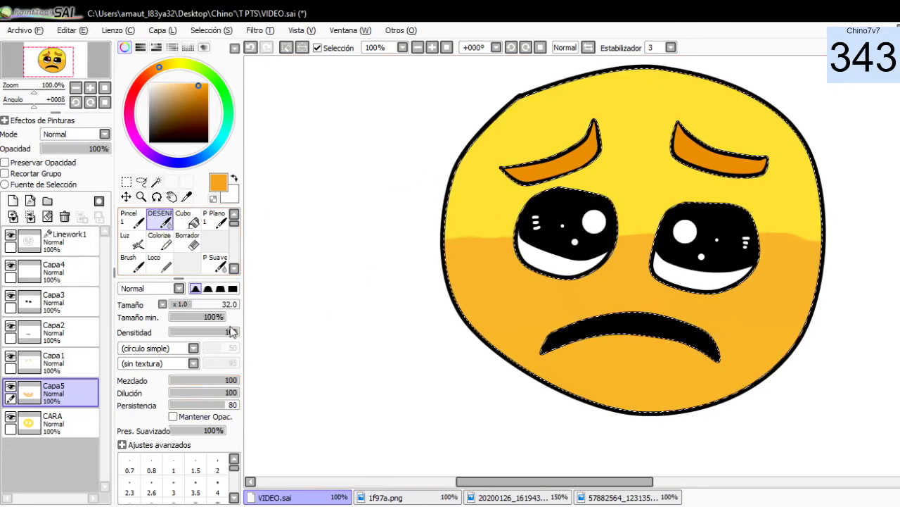
scroll(235, 492, "down", 3)
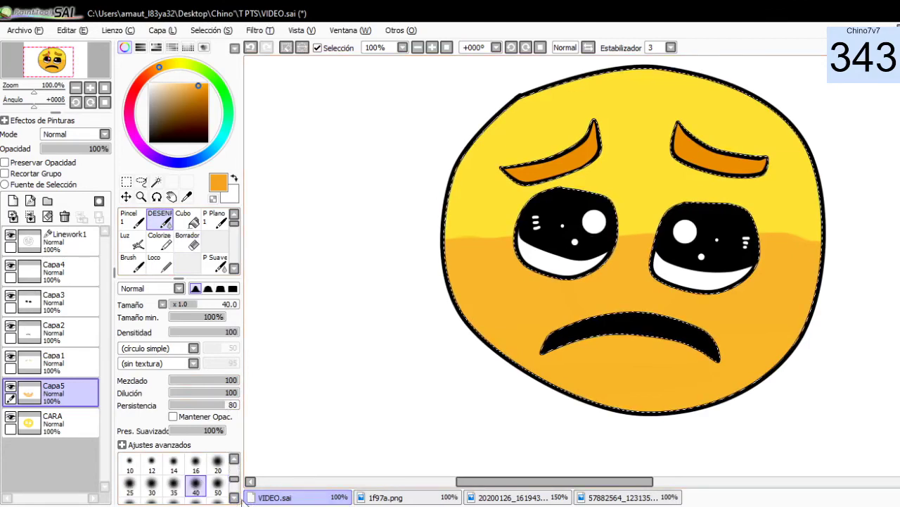
key("bracketright")
key("bracketright")
key("bracketright")
key("bracketright")
key("bracketright")
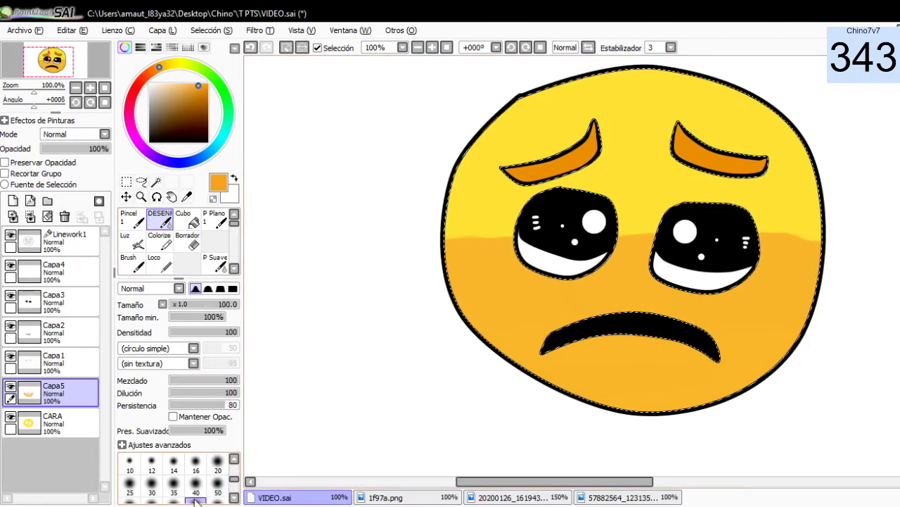
key("bracketright")
key("bracketright")
mouse_move(538, 263)
left_mouse_down()
mouse_move(466, 251)
mouse_move(591, 226)
mouse_move(794, 240)
mouse_move(440, 272)
mouse_move(748, 221)
mouse_move(478, 271)
mouse_move(759, 256)
left_mouse_up()
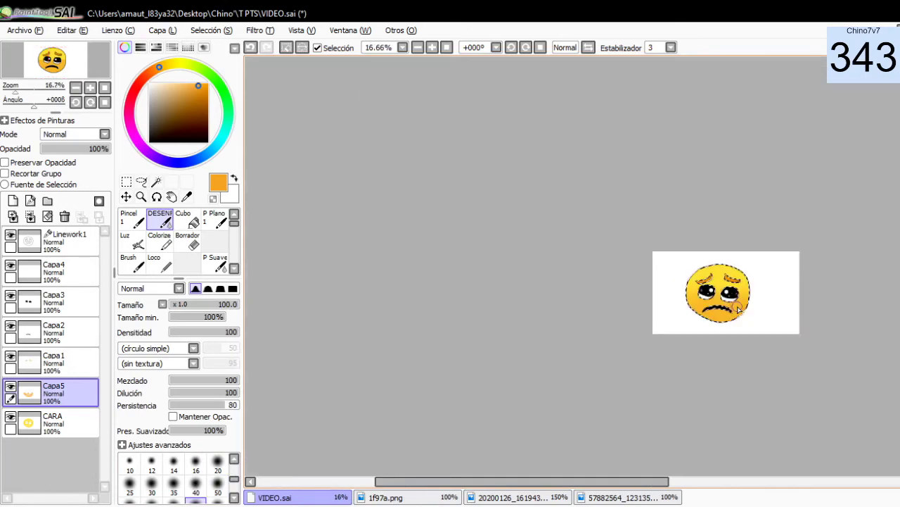
scroll(813, 306, "down", 3)
scroll(774, 310, "up", 2)
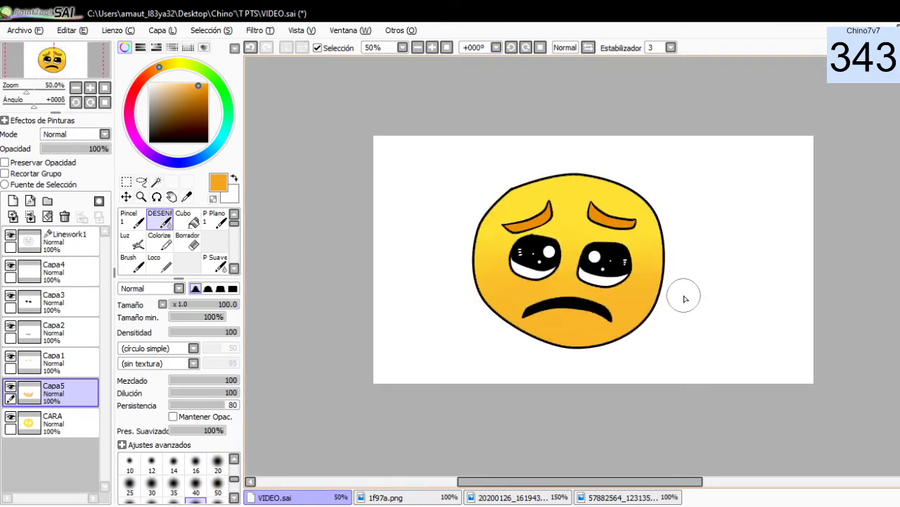
scroll(661, 288, "up", 1)
scroll(631, 280, "down", 2)
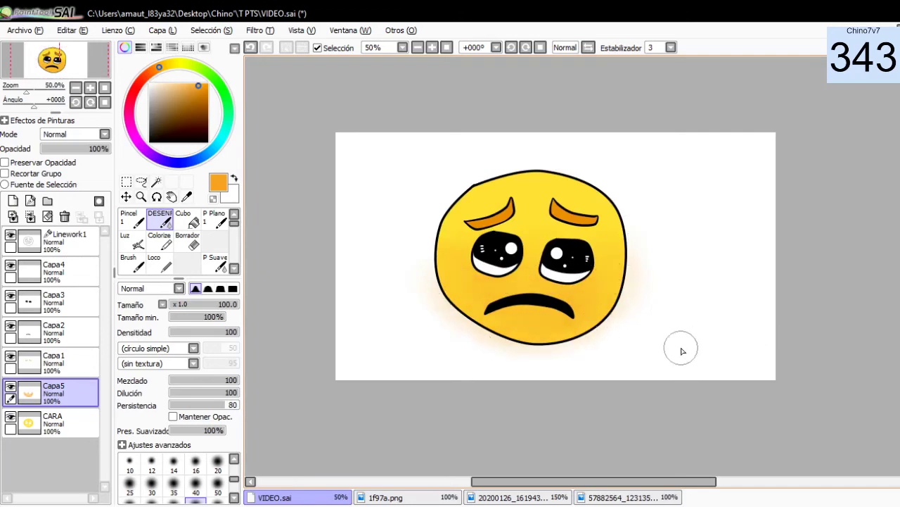
scroll(686, 347, "up", 2)
scroll(536, 318, "down", 2)
scroll(450, 303, "up", 2)
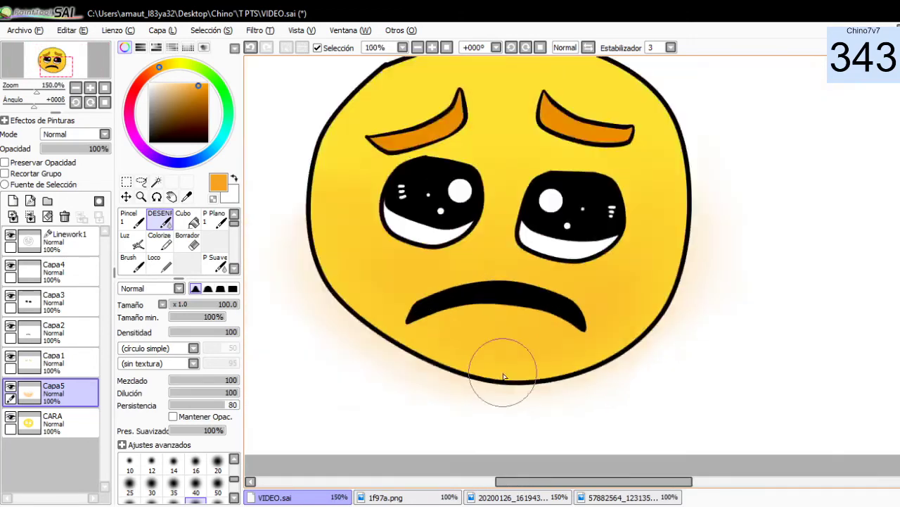
scroll(503, 362, "down", 2)
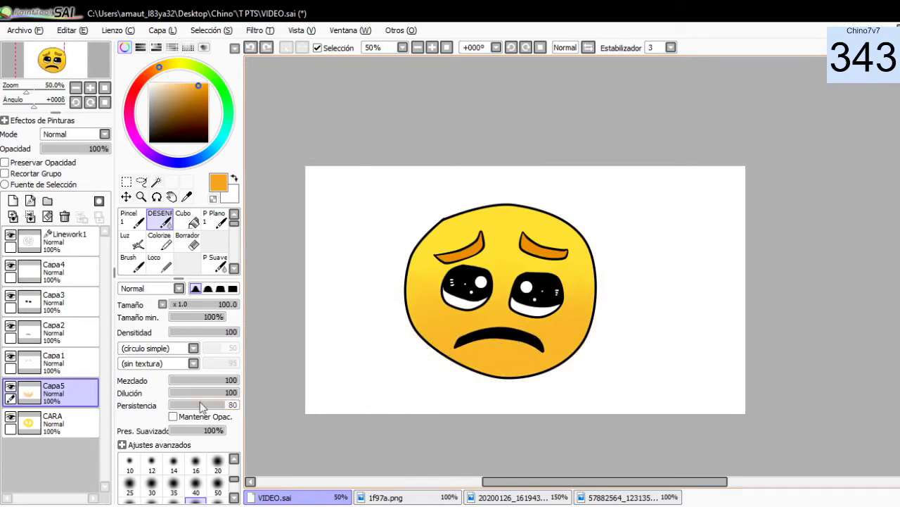
left_click(30, 422, "ctrl")
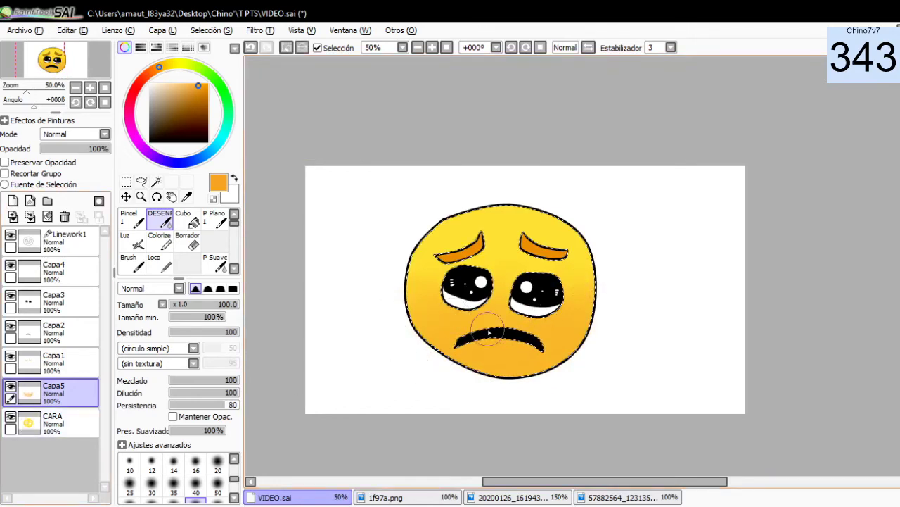
scroll(636, 329, "up", 1)
scroll(636, 328, "up", 2)
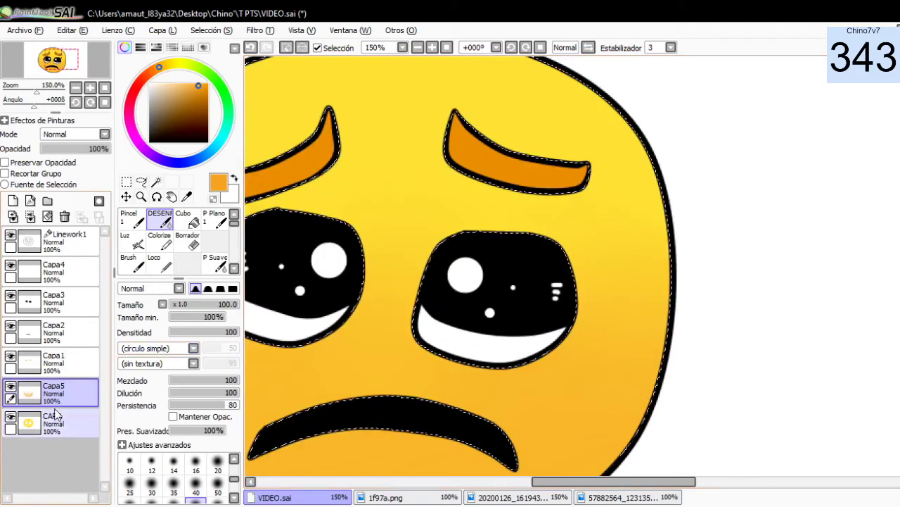
scroll(415, 335, "down", 4)
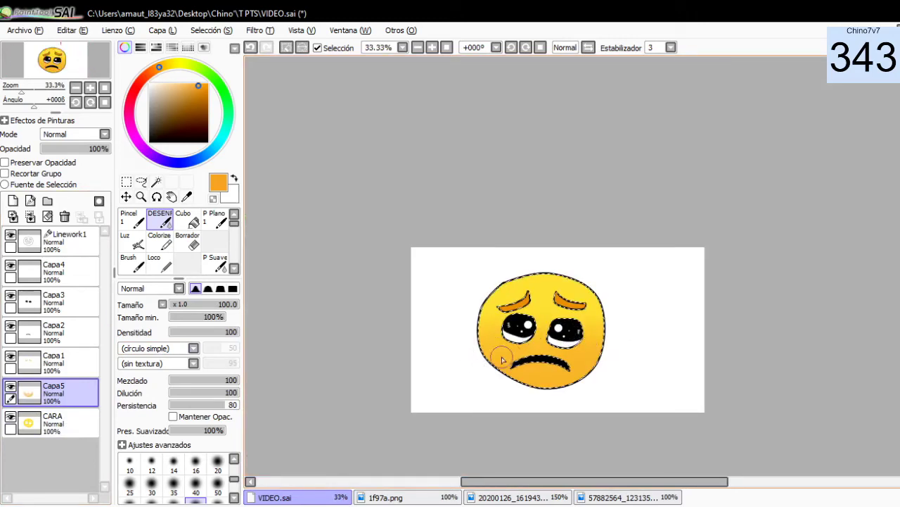
scroll(575, 337, "up", 2)
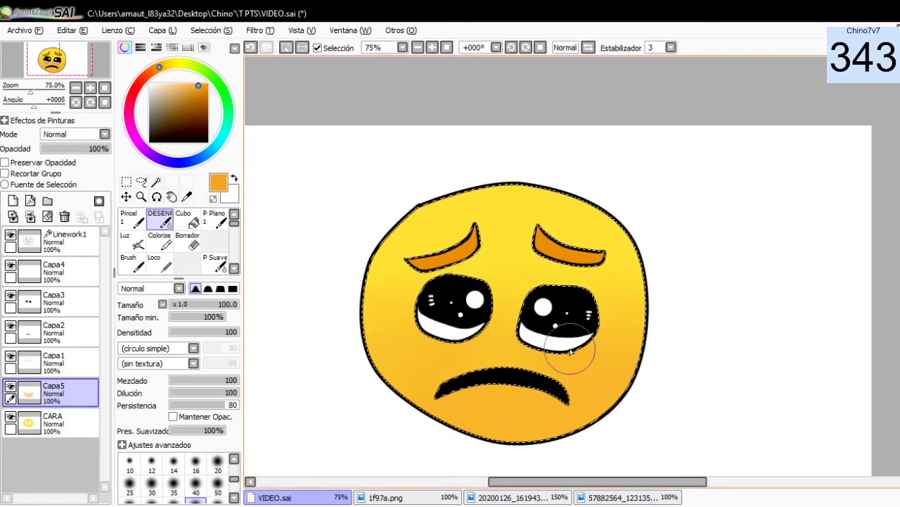
left_click(411, 498)
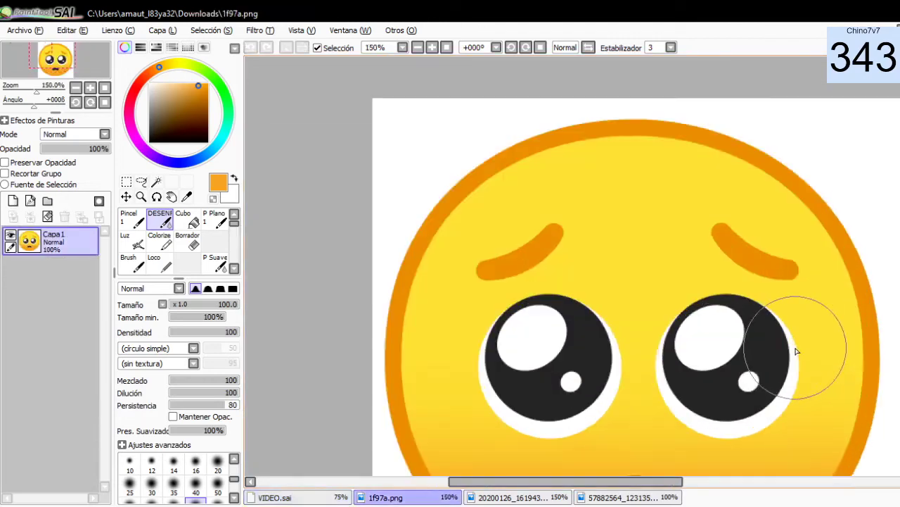
scroll(774, 394, "down", 2)
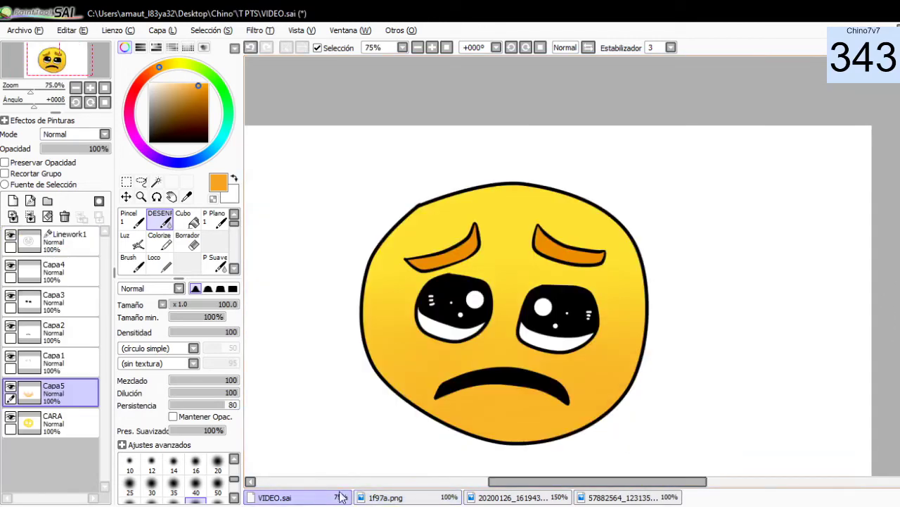
left_click(323, 501)
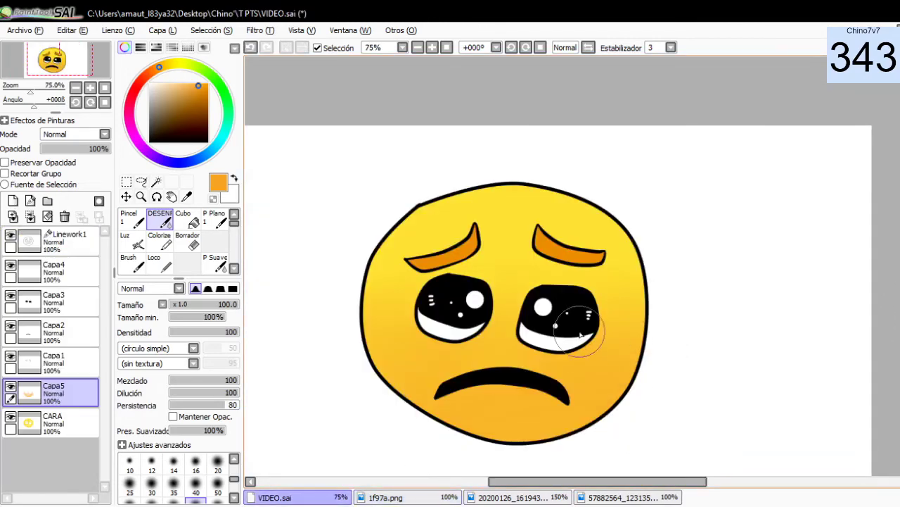
left_click(412, 498)
left_click(310, 498)
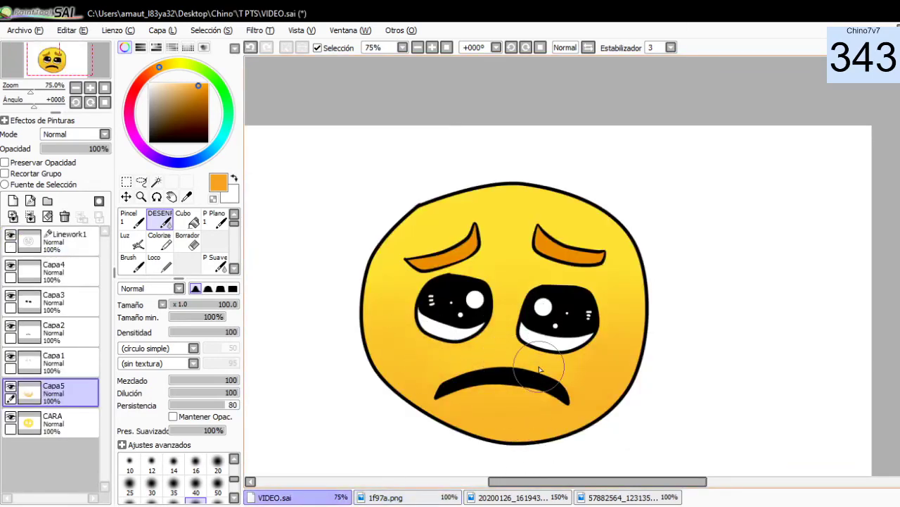
scroll(534, 373, "up", 1)
scroll(547, 364, "down", 2)
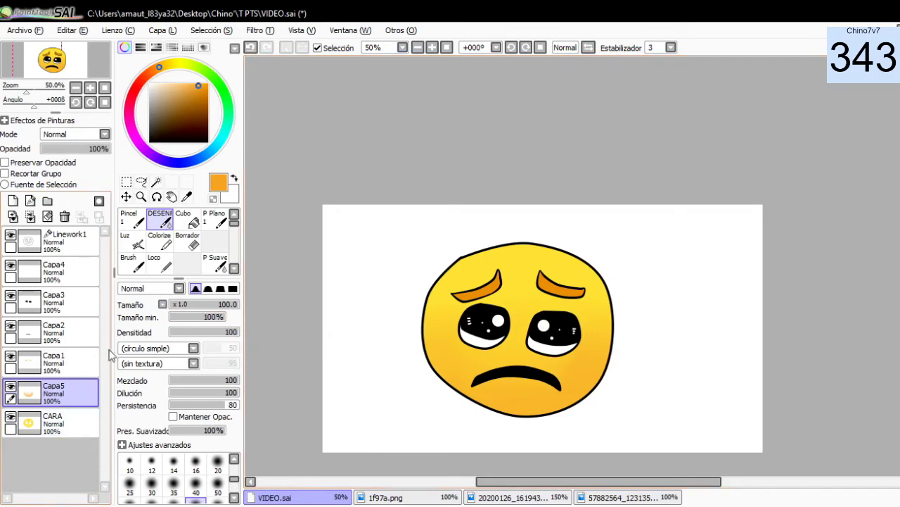
Magic-wand the face fill on CARA, drop the stray eye selection, and add layer Capa6.
left_click(45, 428)
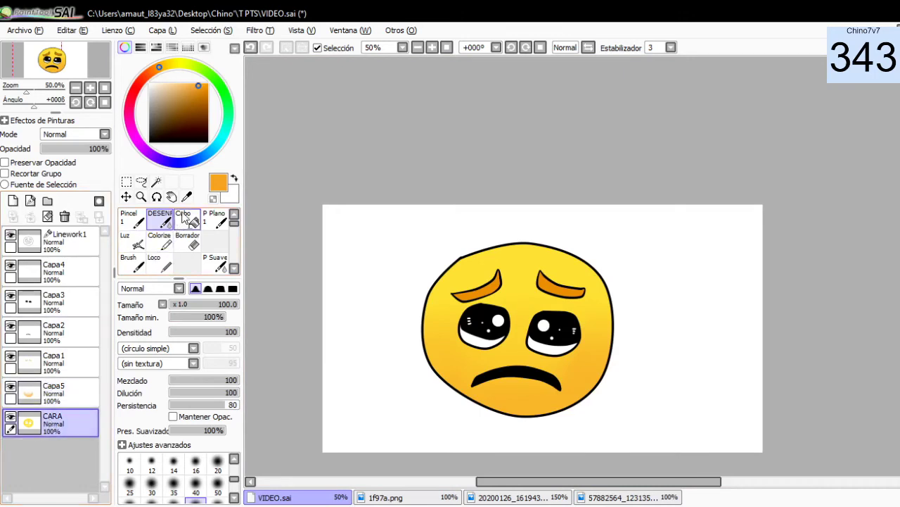
left_click(157, 183)
left_click(525, 291)
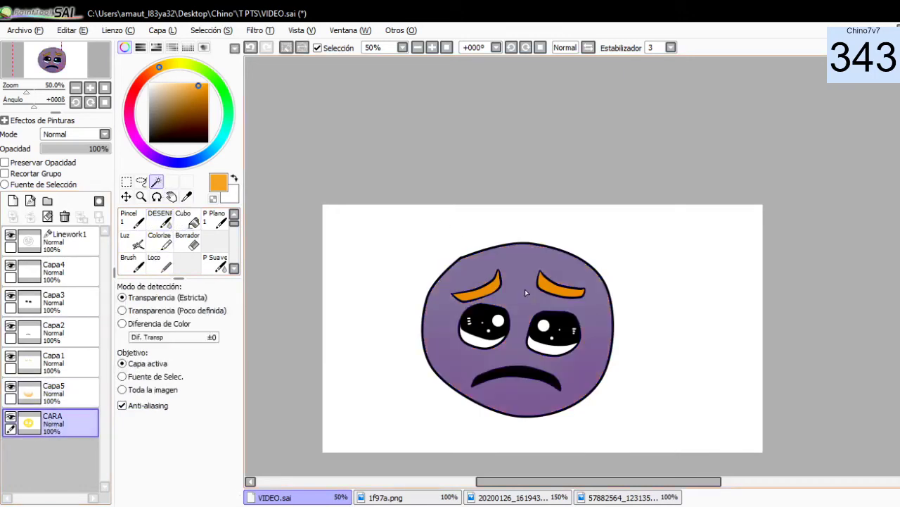
key("ctrl+z")
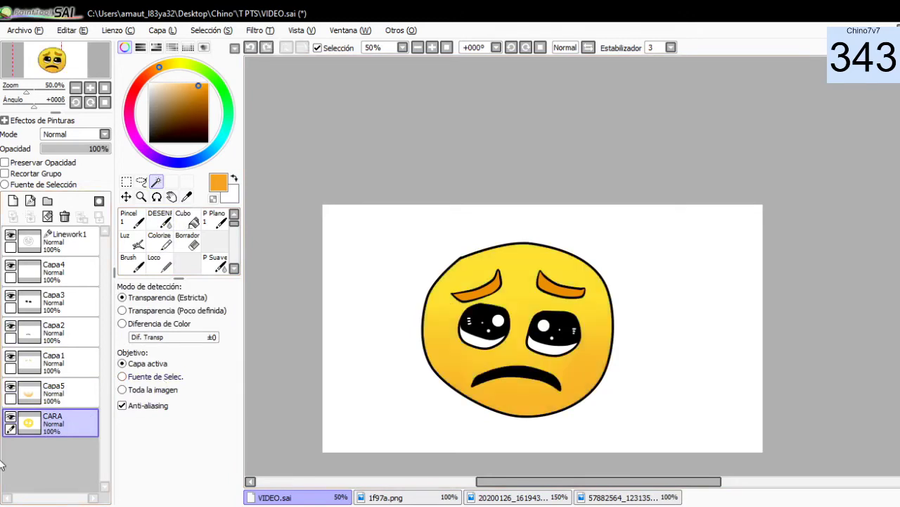
key("ctrl+y")
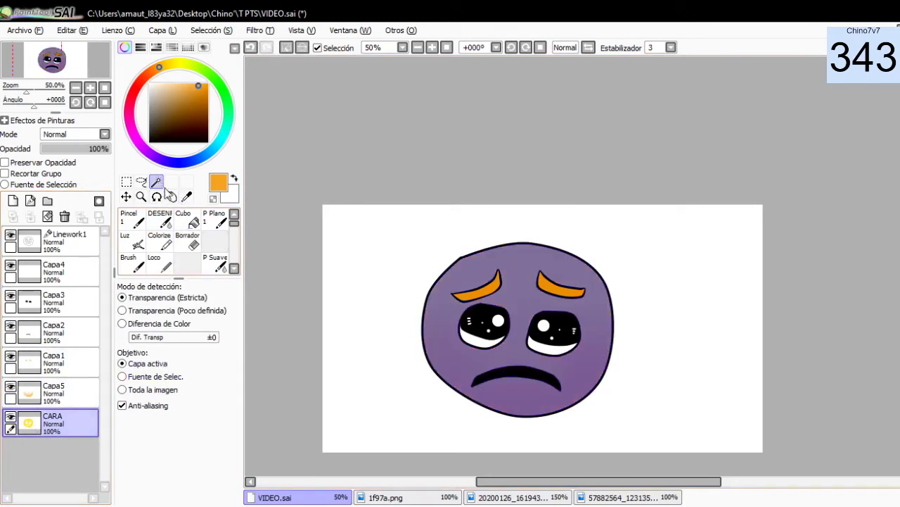
left_click(459, 339)
key("ctrl+z")
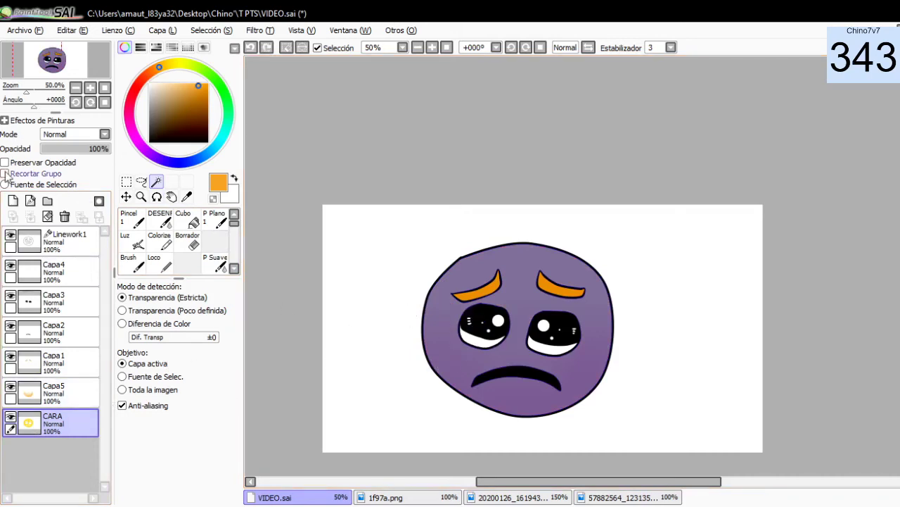
left_click(13, 201)
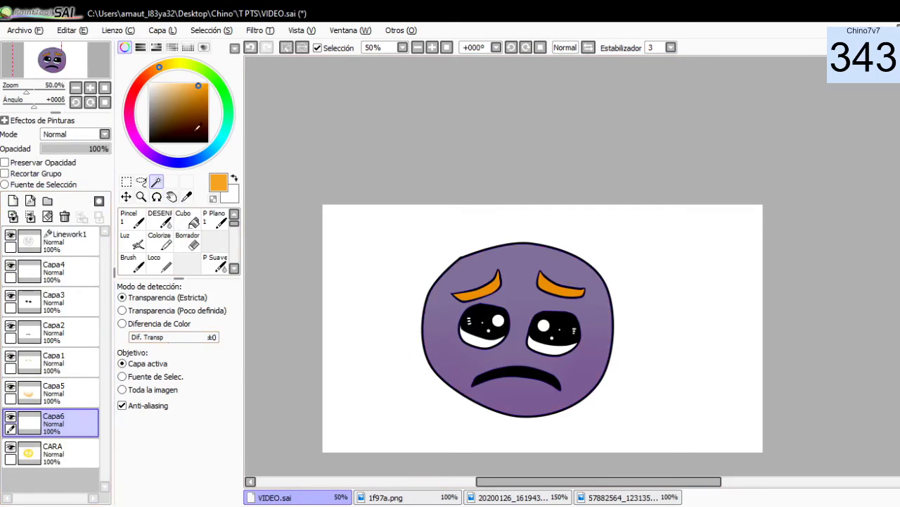
Sample the yellow at the top of the face and lower its saturation to 116 for a pale yellow.
left_click(187, 197)
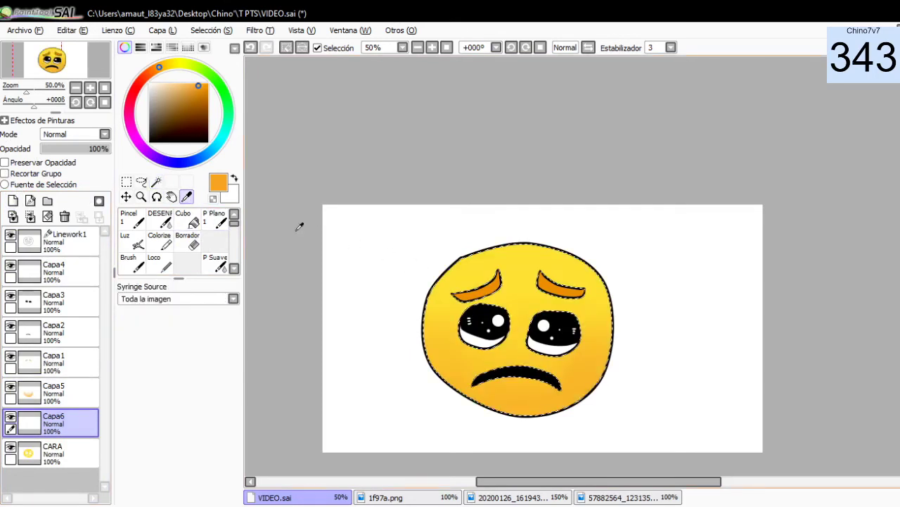
left_click(520, 255)
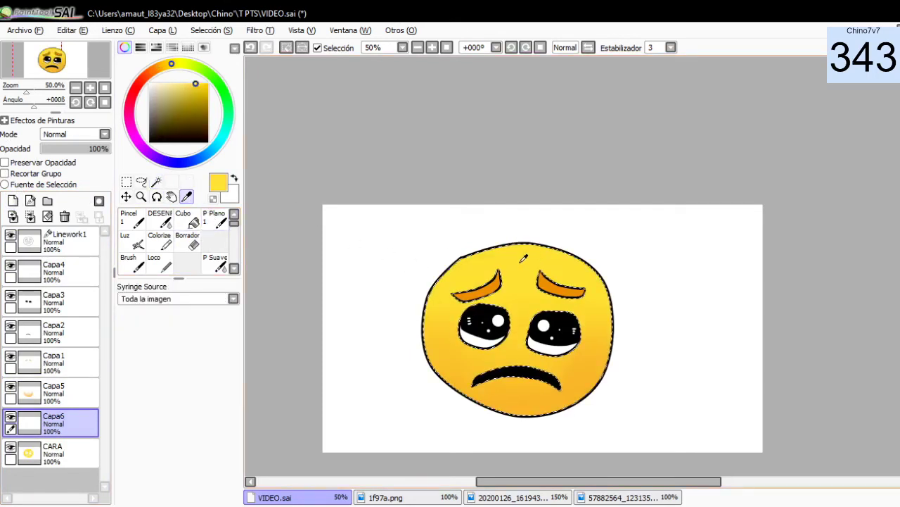
left_click(140, 47)
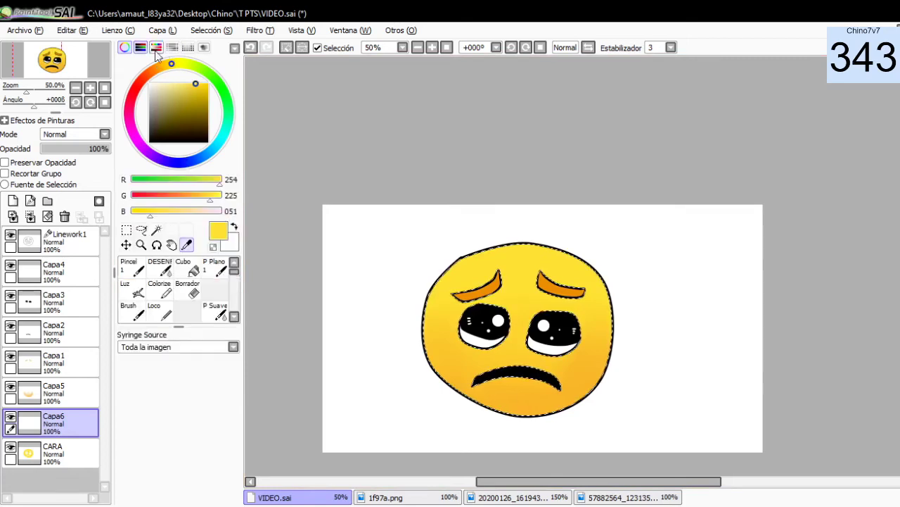
left_click(156, 47)
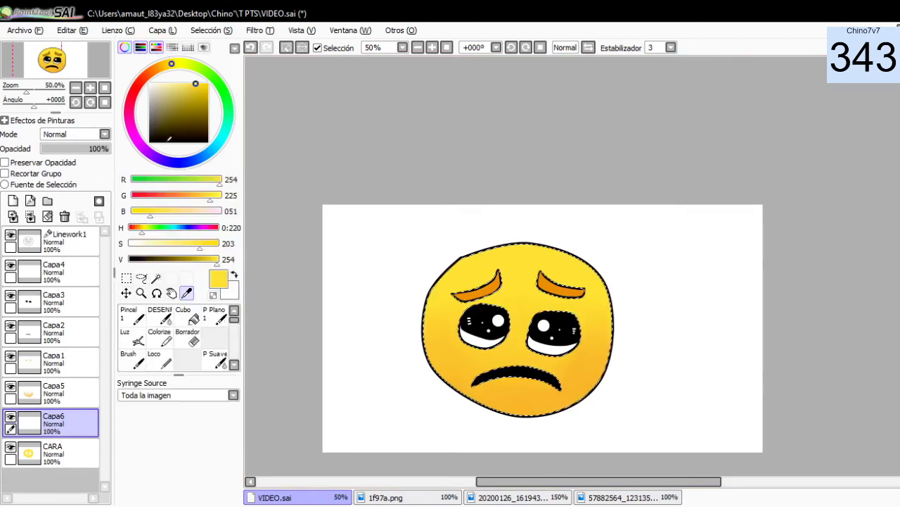
left_click(140, 47)
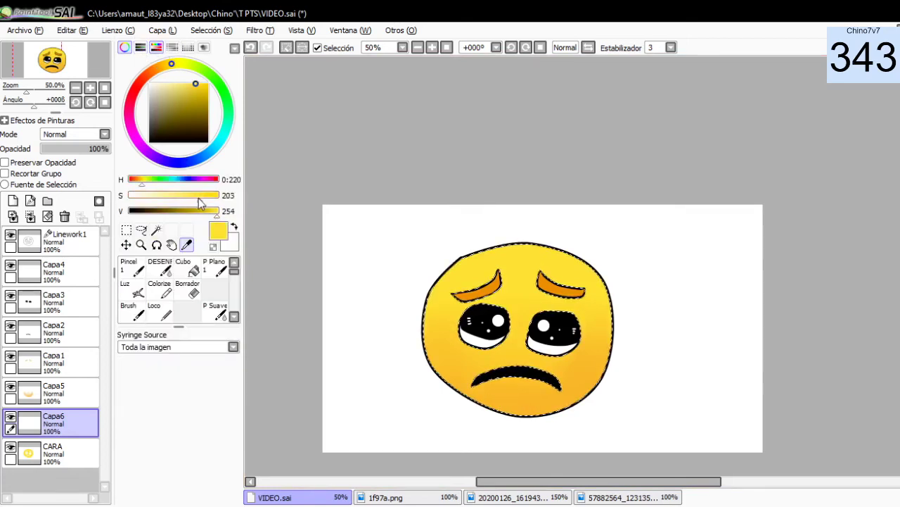
left_click_drag(197, 203, 178, 204)
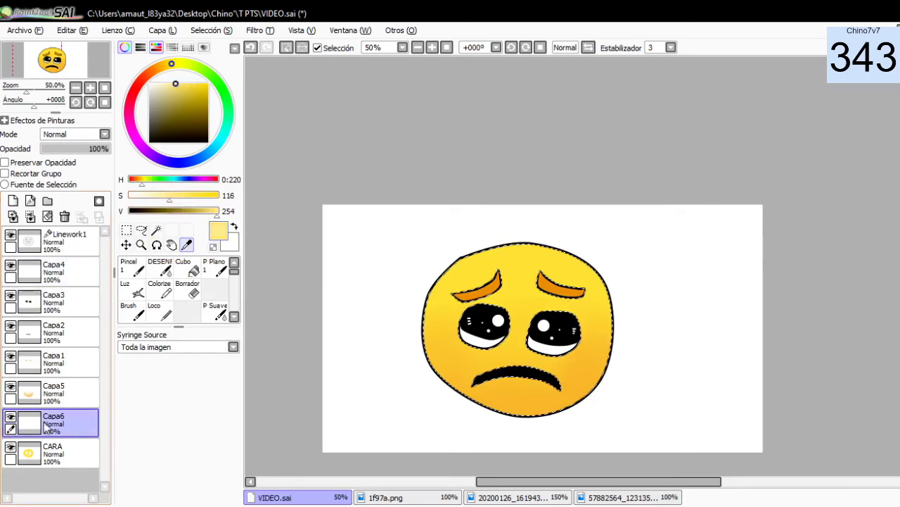
key("n")
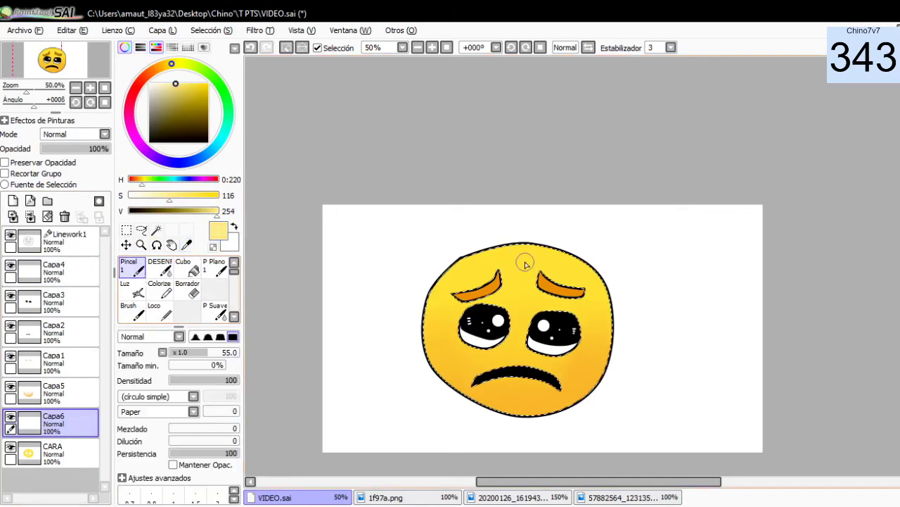
Paint a wider pale-yellow highlight across the top of the face with a size-40 brush.
left_click(156, 47)
scroll(232, 496, "down", 2)
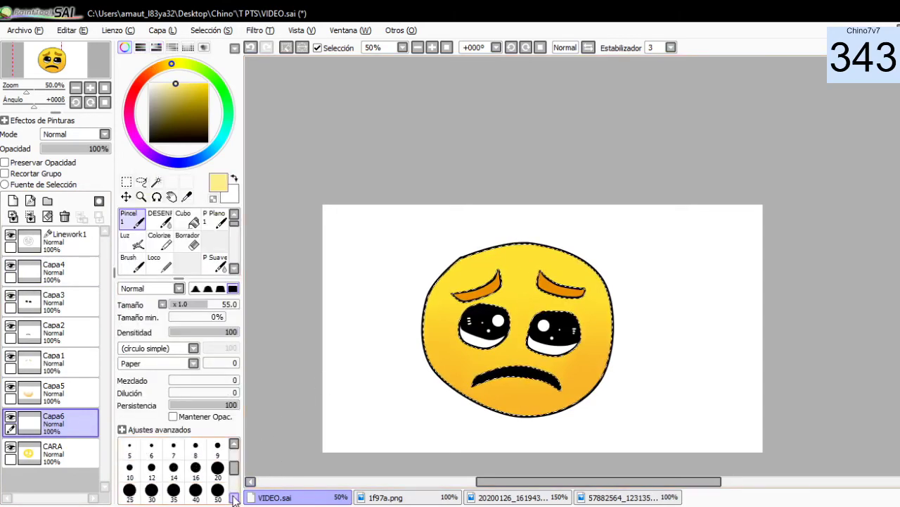
left_click(195, 490)
scroll(481, 264, "up", 1)
scroll(482, 261, "up", 2)
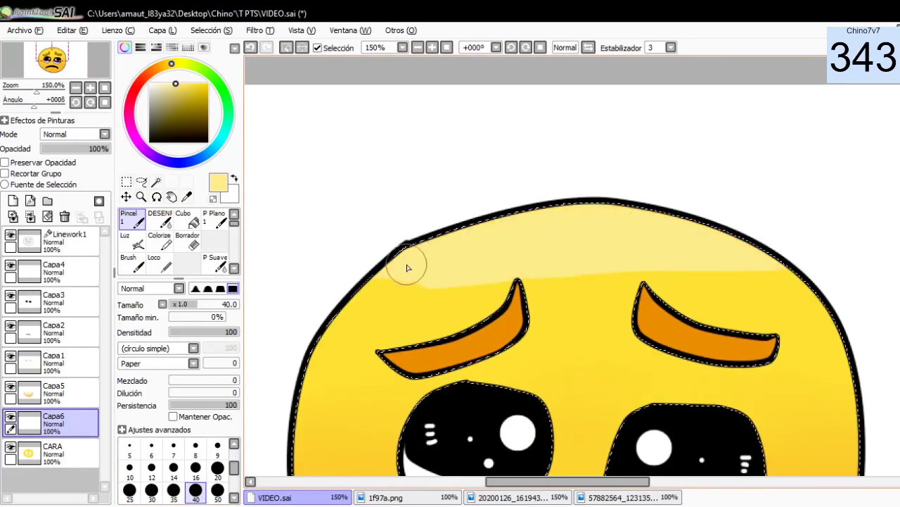
left_click_drag(408, 267, 833, 279)
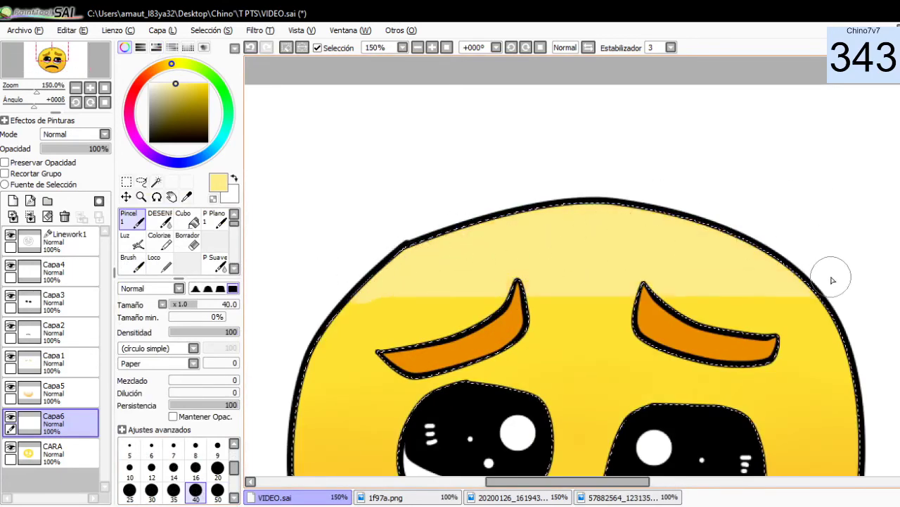
Blur the highlight's lower edge into a smooth gradient with the DESENF brush.
left_click(160, 219)
mouse_move(341, 326)
left_mouse_down()
mouse_move(800, 331)
mouse_move(597, 345)
mouse_move(890, 297)
left_mouse_up()
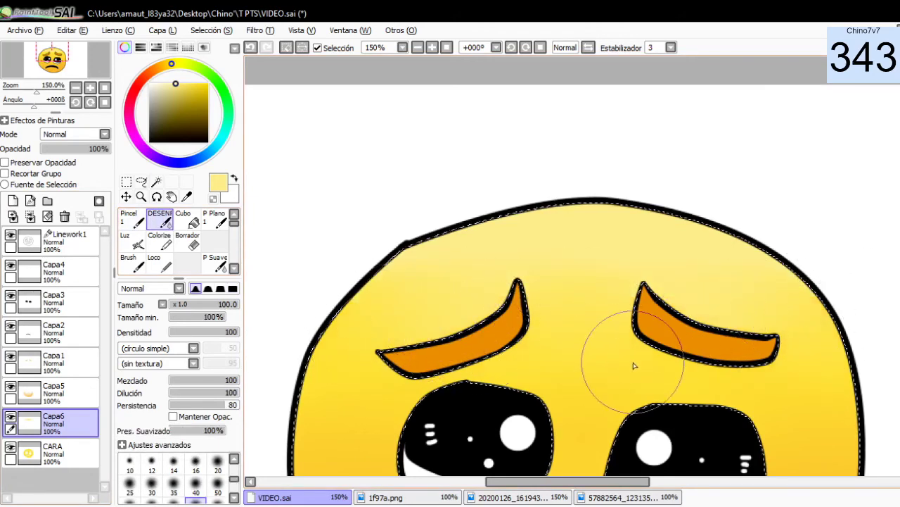
scroll(770, 425, "down", 2)
scroll(814, 408, "down", 1)
scroll(879, 309, "down", 1)
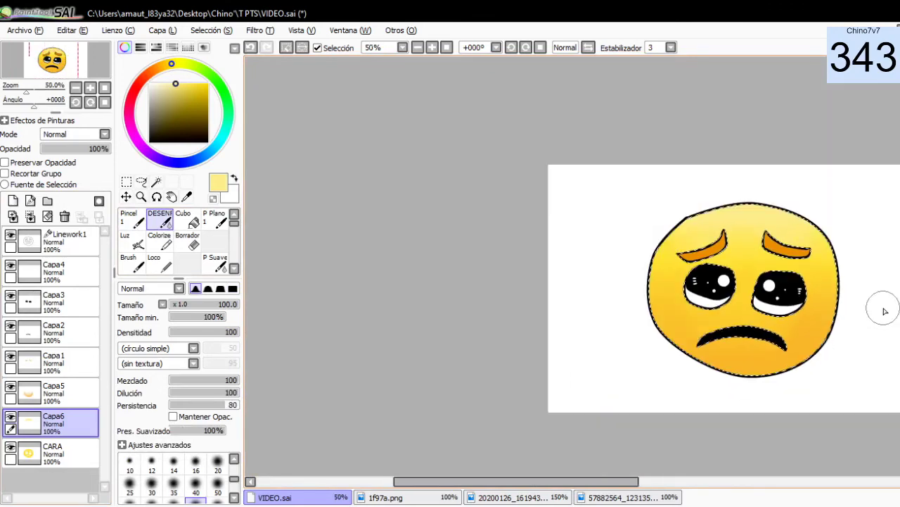
scroll(876, 315, "down", 2)
scroll(875, 316, "up", 2)
scroll(818, 361, "up", 2)
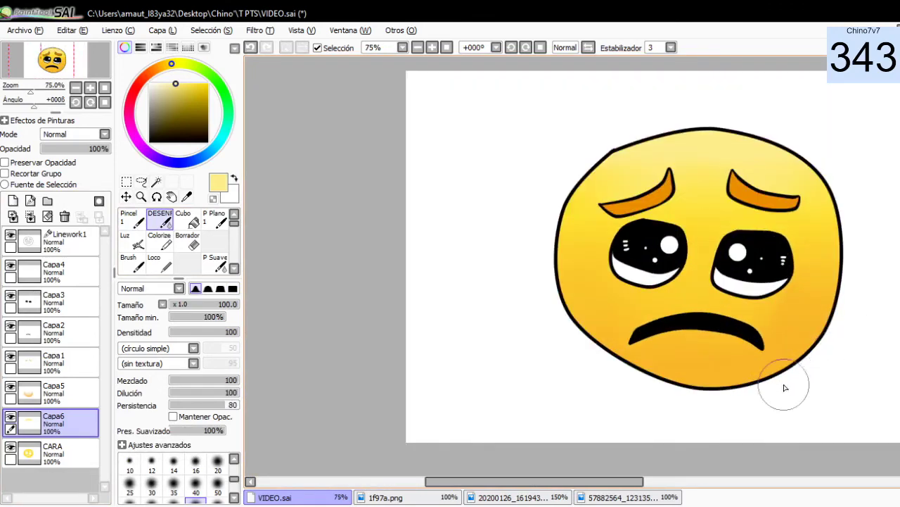
left_click(669, 485)
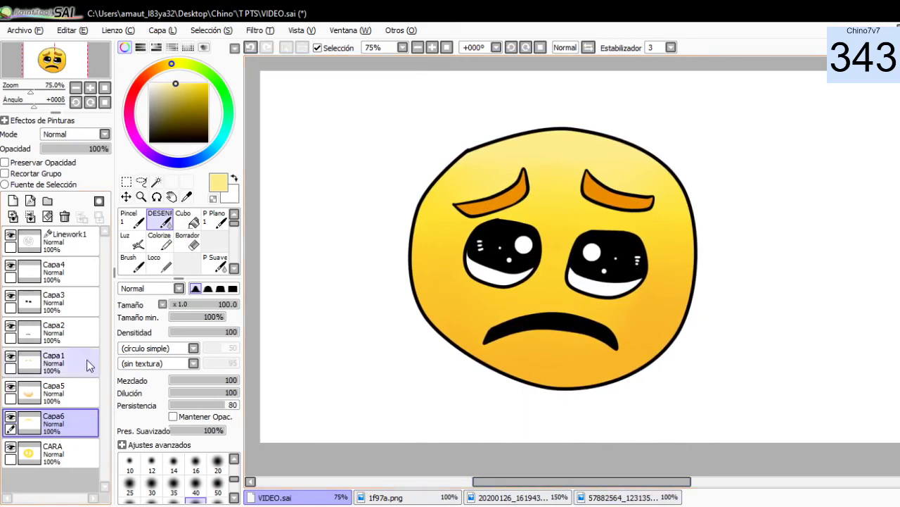
Add layer Capa7 above Capa6, clear the face selection, and show the 1f97a.png reference.
left_click(12, 201)
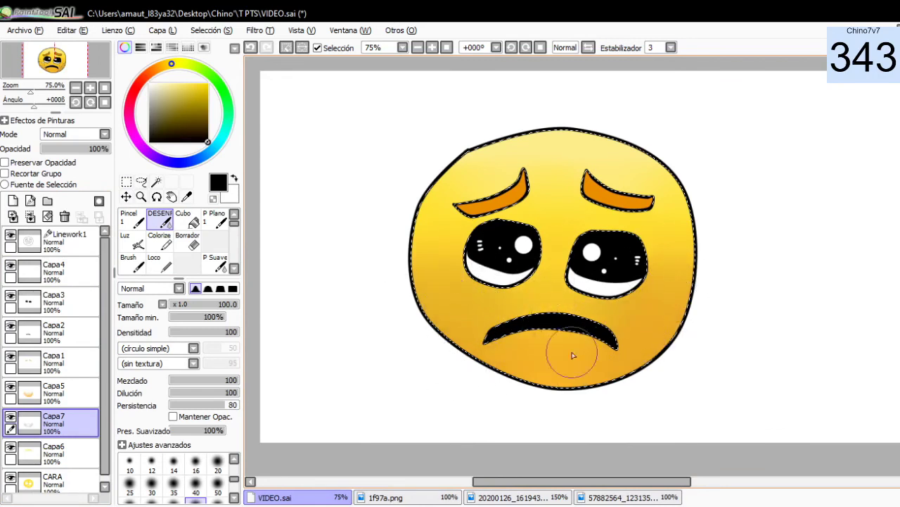
key("ctrl+d")
scroll(738, 307, "down", 1)
scroll(758, 305, "down", 1)
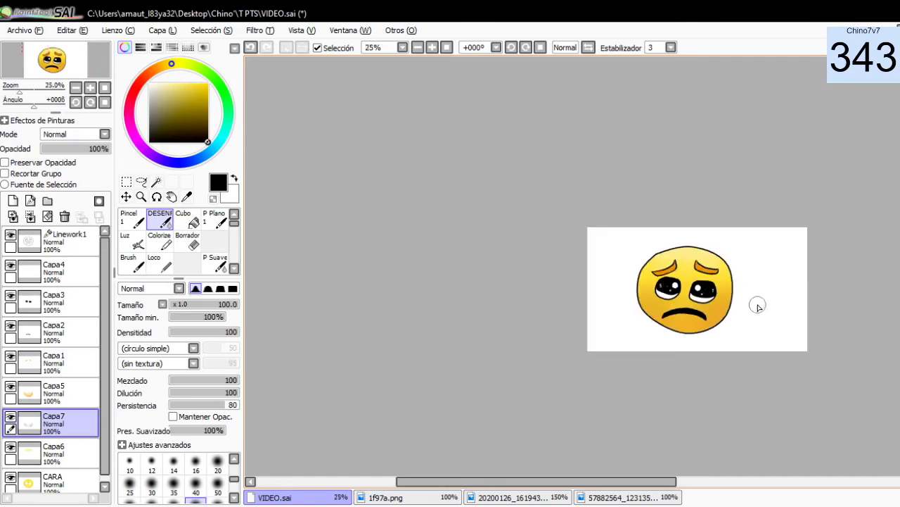
scroll(777, 299, "up", 1)
scroll(791, 275, "up", 2)
scroll(787, 268, "down", 2)
scroll(493, 315, "up", 1)
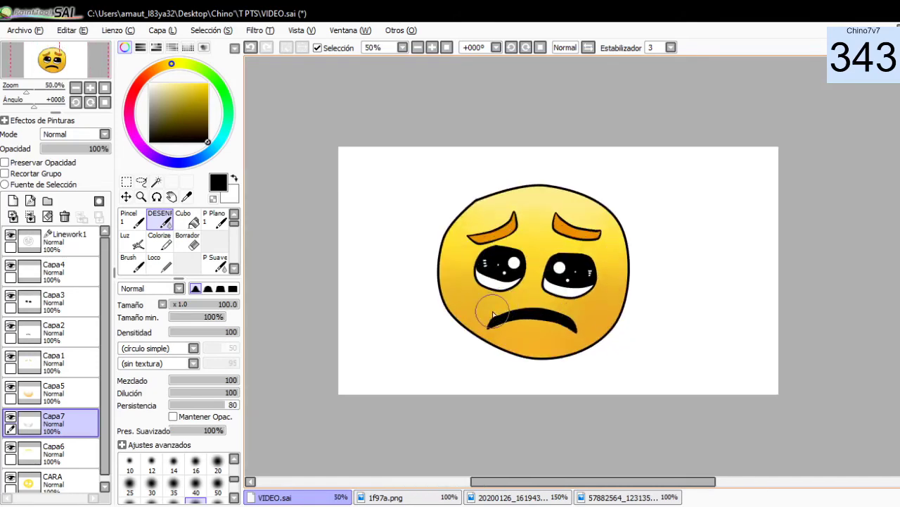
scroll(556, 296, "up", 1)
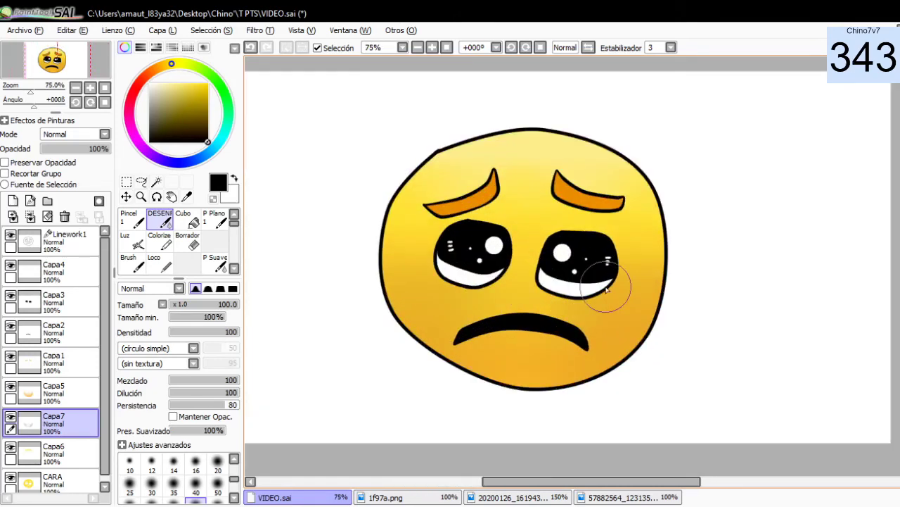
key("ctrl+Tab")
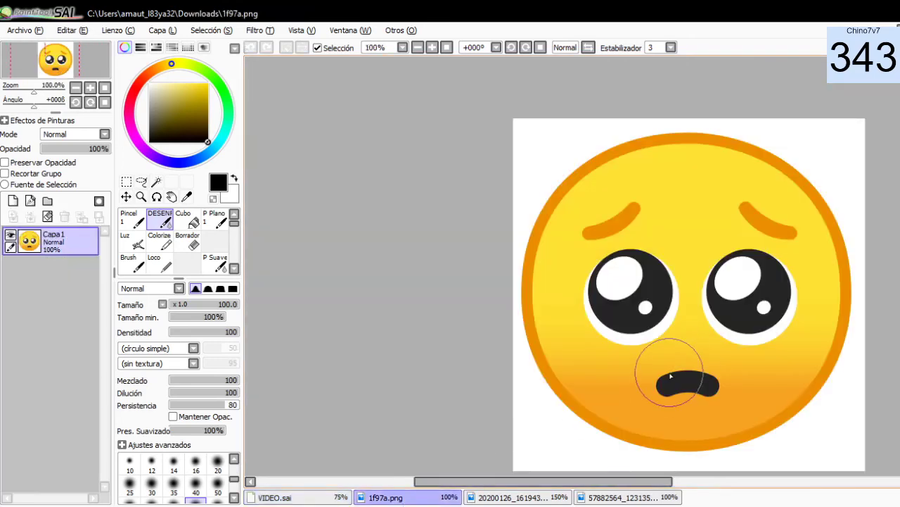
In 20200126_161943.jpg, show the Capa1 photo sketch and hide Linework1.
left_click(304, 497)
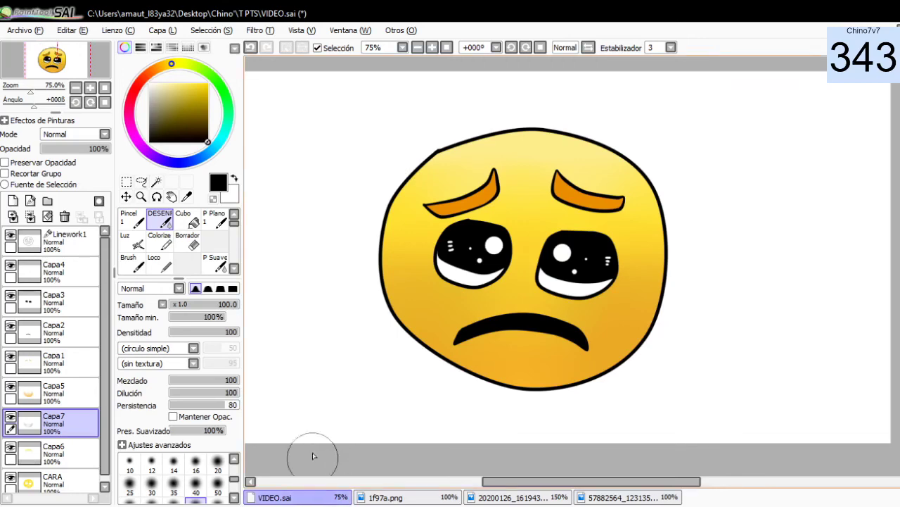
key("n")
left_click(535, 499)
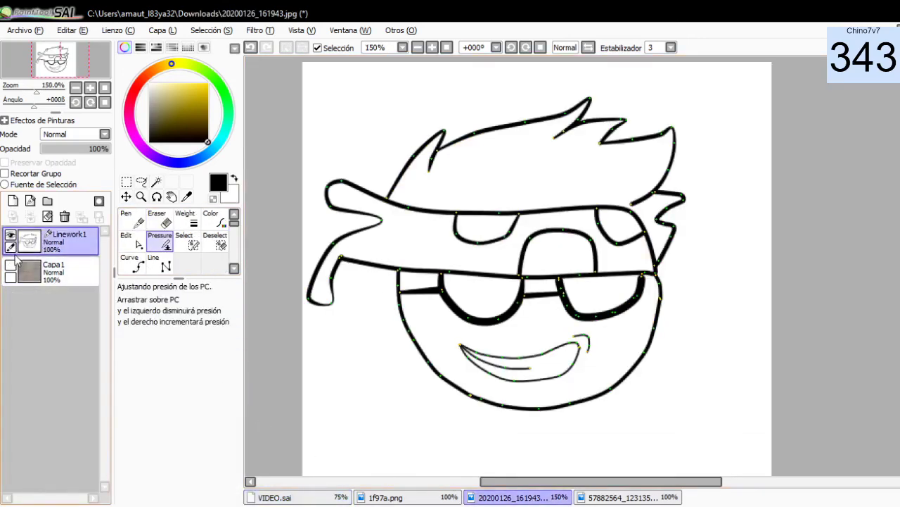
left_click(53, 271)
left_click(9, 265)
left_click(10, 234)
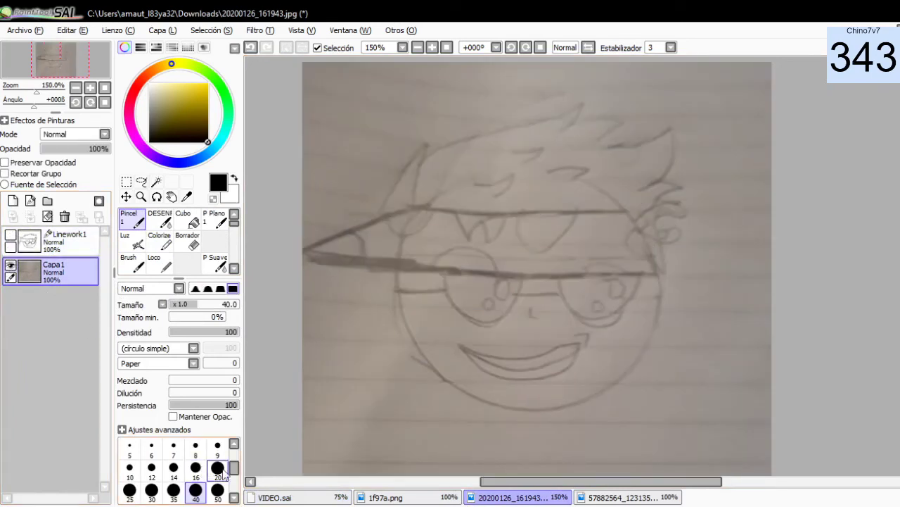
Back in VIDEO.sai, add a new layer, Capa8, above Linework1.
left_click(302, 501)
scroll(521, 338, "up", 3)
scroll(522, 339, "down", 4)
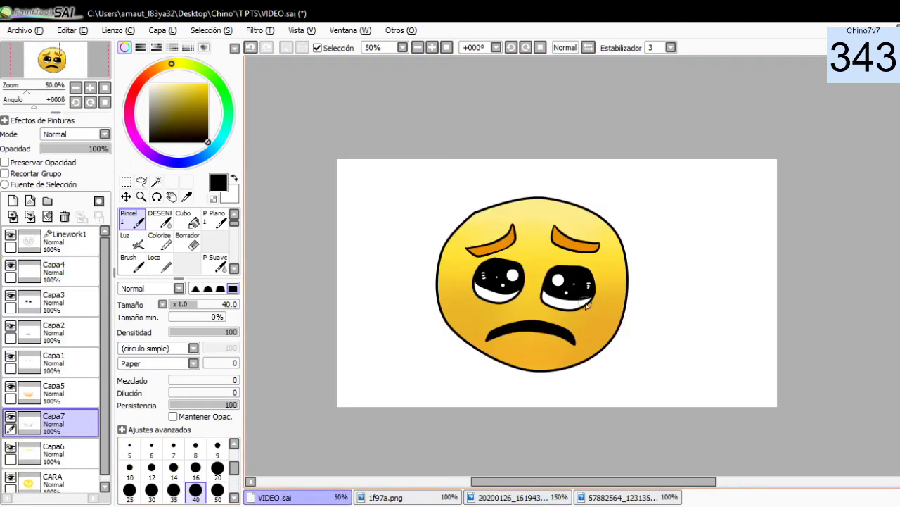
scroll(529, 296, "up", 1)
scroll(529, 296, "up", 1)
scroll(556, 294, "down", 2)
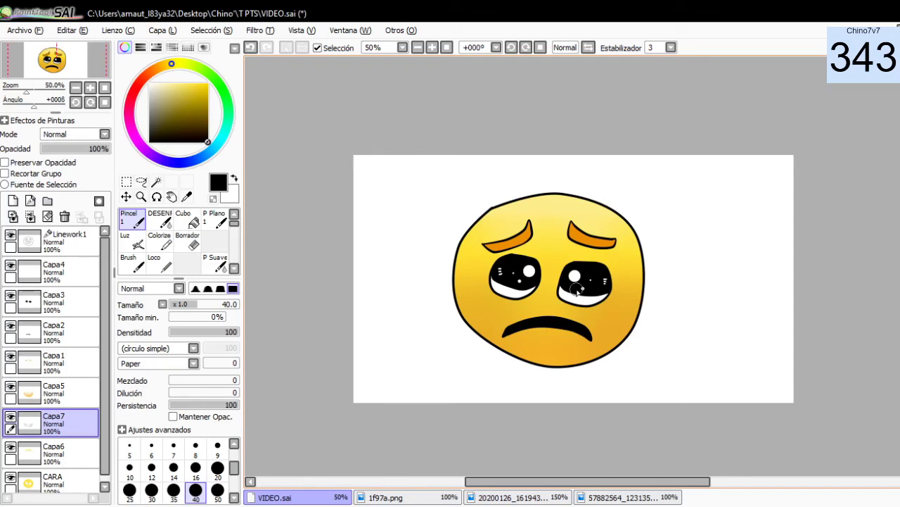
left_click(51, 254)
left_click(12, 200)
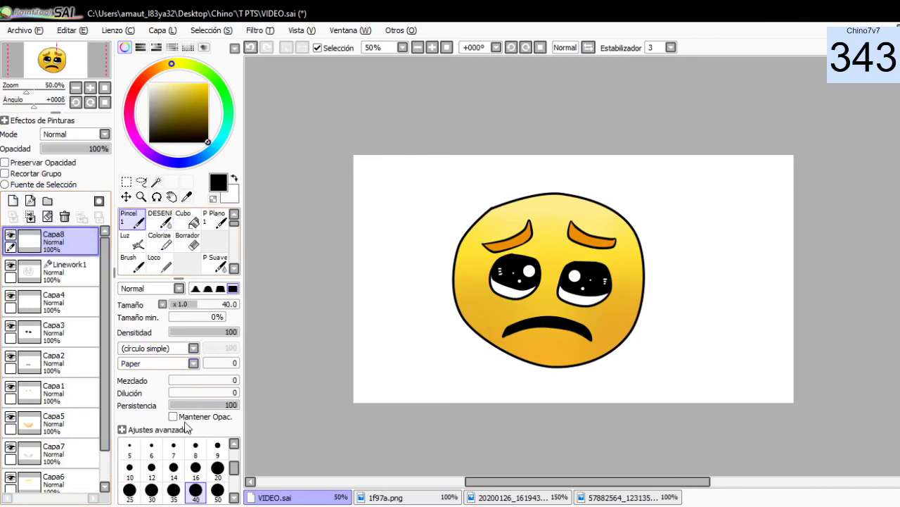
Pick bright red and paint red strokes and a J shape around the face on Capa8.
left_click(149, 77)
left_click_drag(204, 109, 209, 83)
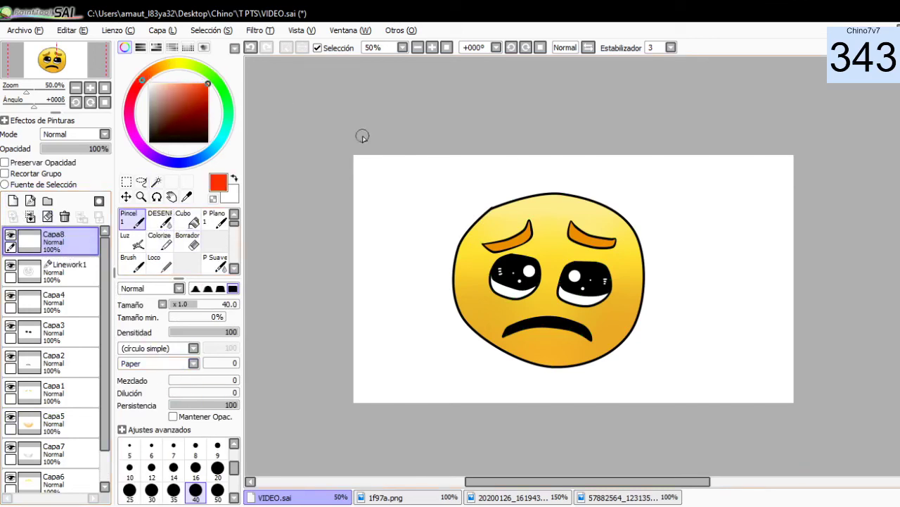
left_click_drag(708, 185, 719, 219)
key("ctrl+z")
key("ctrl+z")
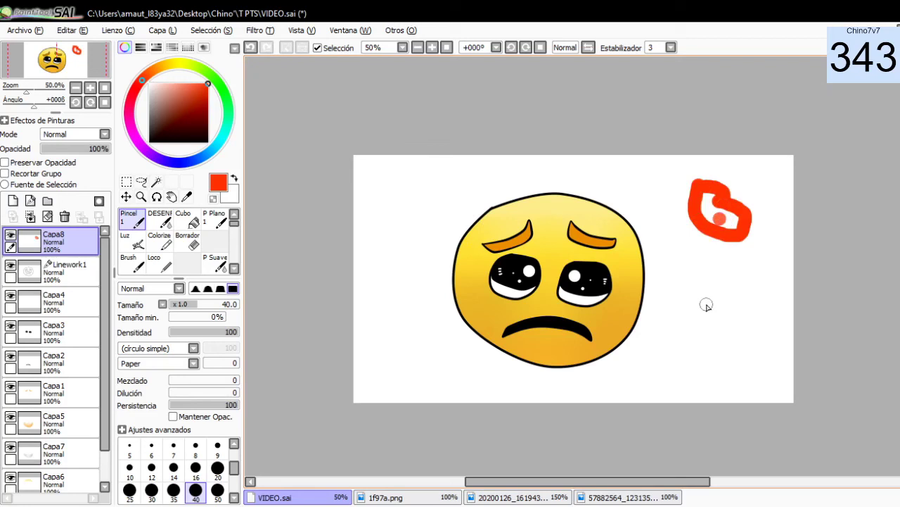
mouse_move(682, 325)
left_mouse_down()
mouse_move(708, 312)
mouse_move(718, 268)
left_mouse_up()
left_click_drag(384, 188, 403, 201)
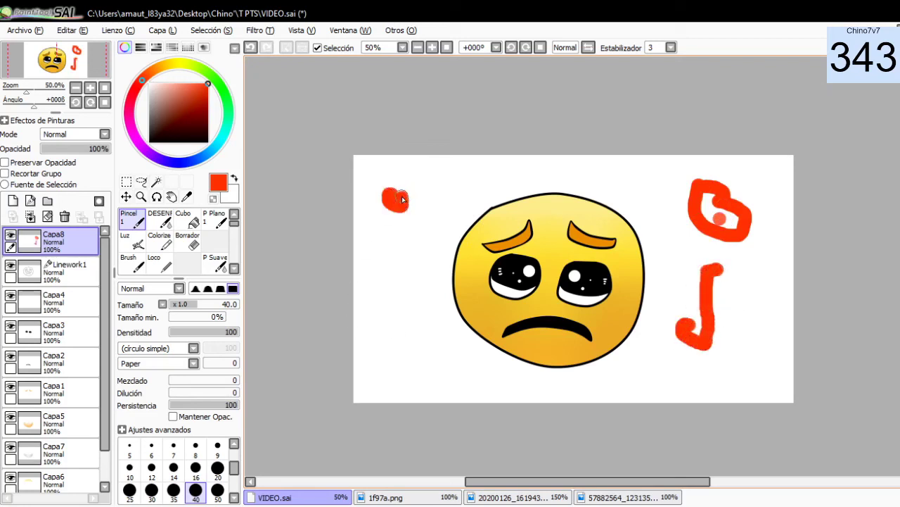
left_click_drag(450, 169, 468, 201)
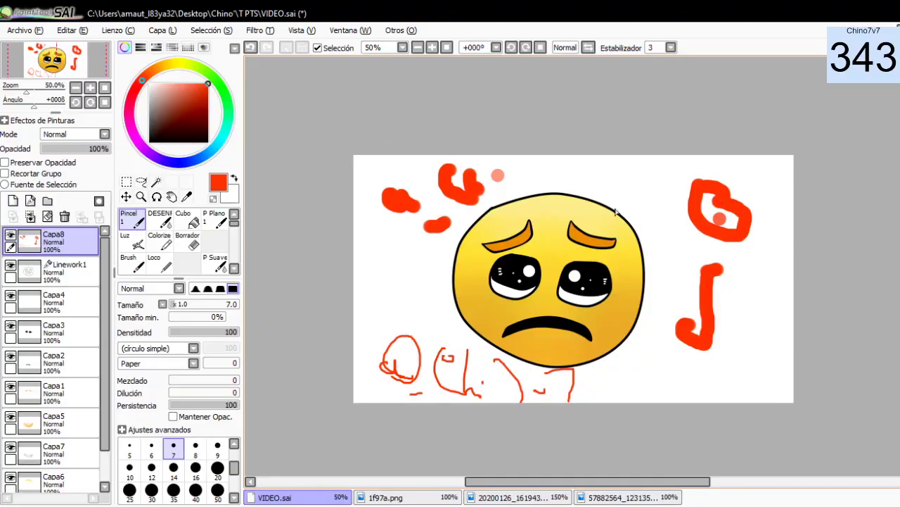
Doodle thin red strokes around the face and eyes, then hide Capa8.
left_click_drag(653, 190, 663, 229)
mouse_move(628, 373)
left_mouse_down()
mouse_move(728, 362)
mouse_move(671, 399)
left_mouse_up()
left_click_drag(415, 257, 461, 278)
mouse_move(487, 216)
left_mouse_down()
mouse_move(483, 288)
mouse_move(606, 288)
left_mouse_up()
left_click_drag(619, 232, 633, 306)
left_click_drag(671, 292, 674, 307)
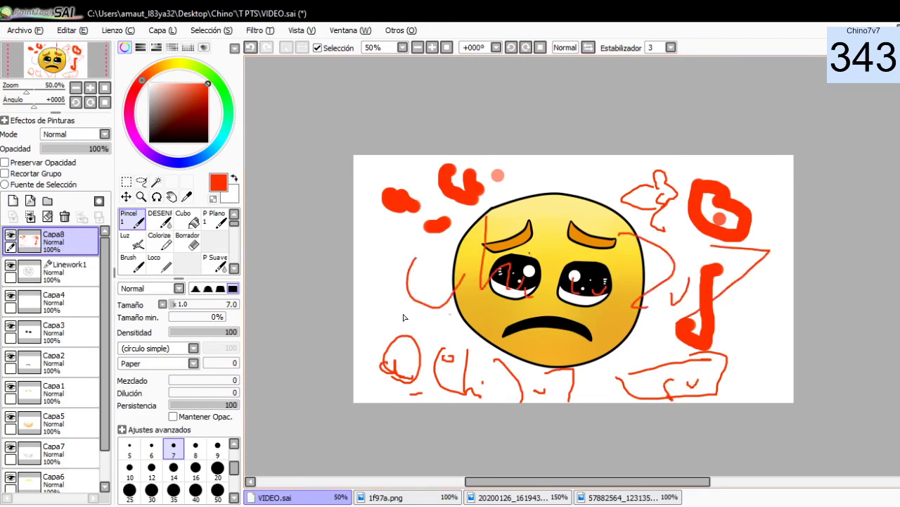
left_click(10, 238)
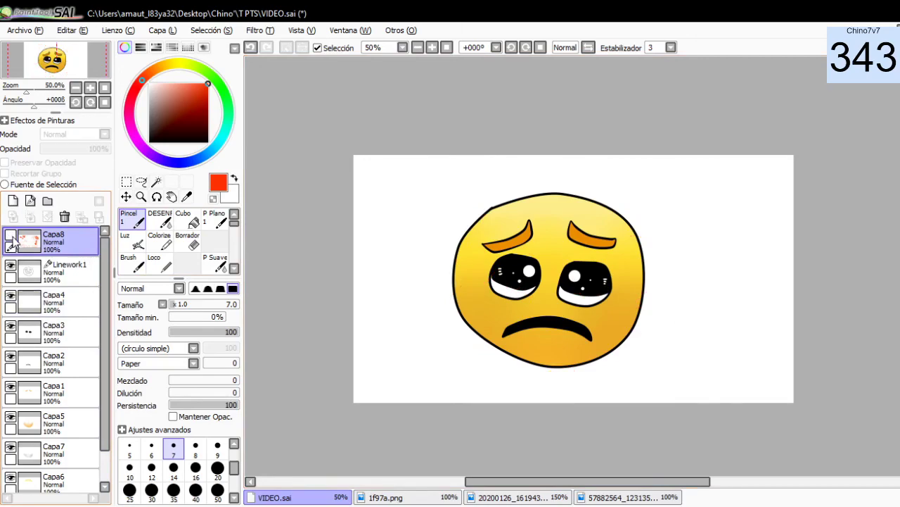